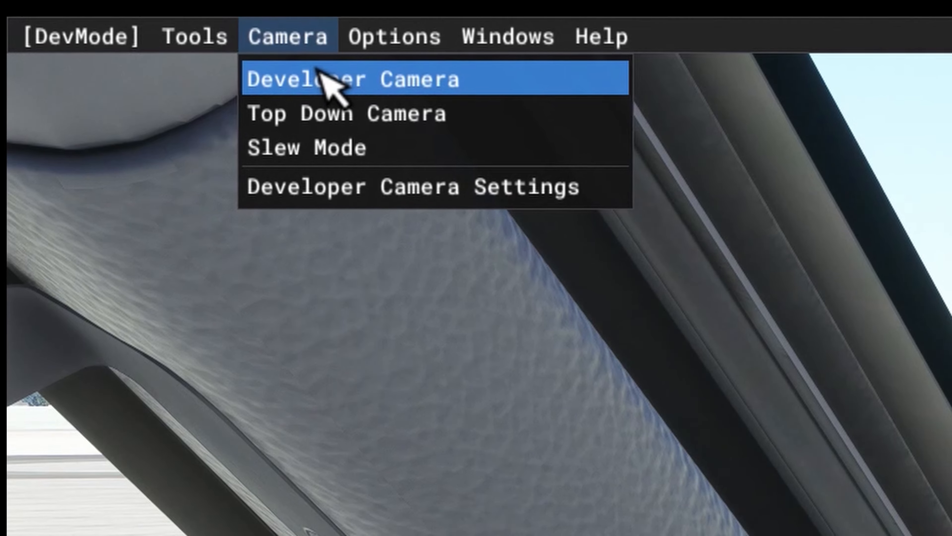
- Turn on the developer camera, lower it to ground level behind the aircraft, and raise it high above the apron
click(328, 83)
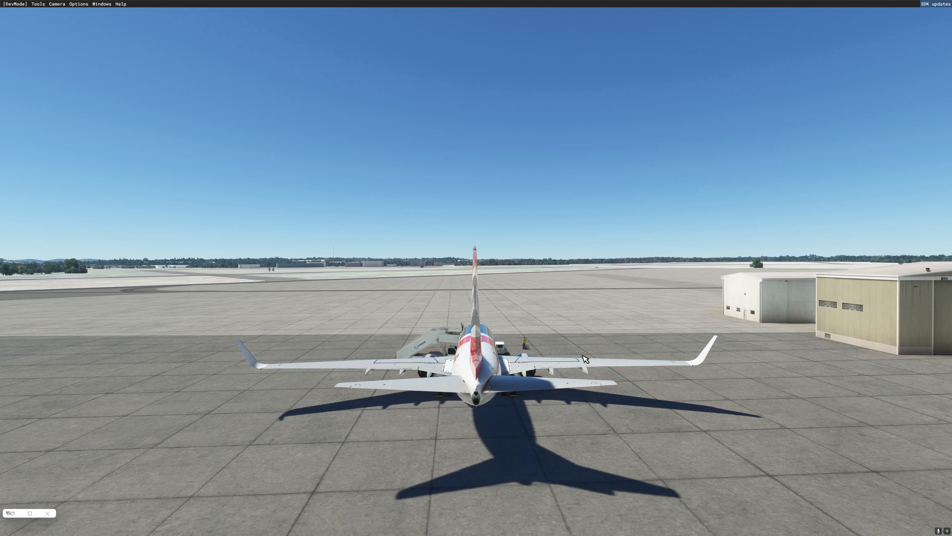
key(f)
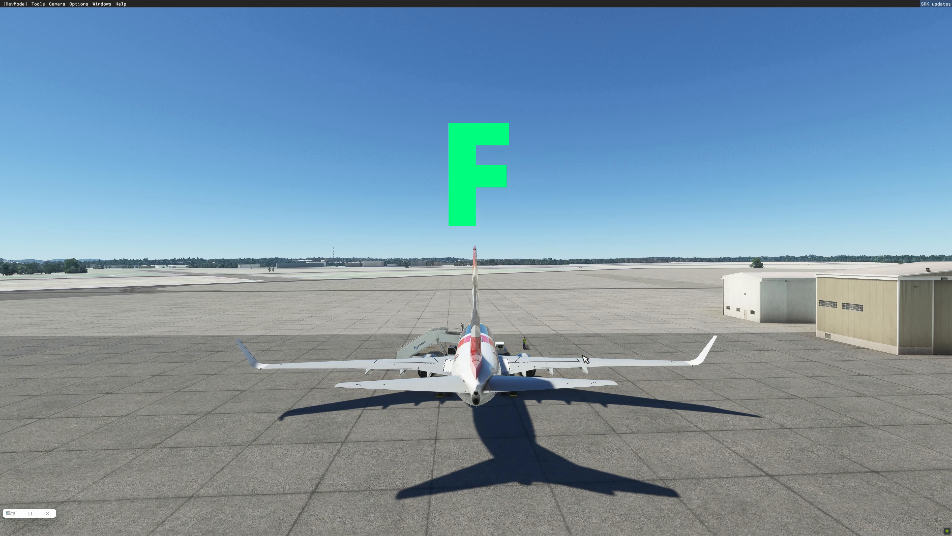
key(f)
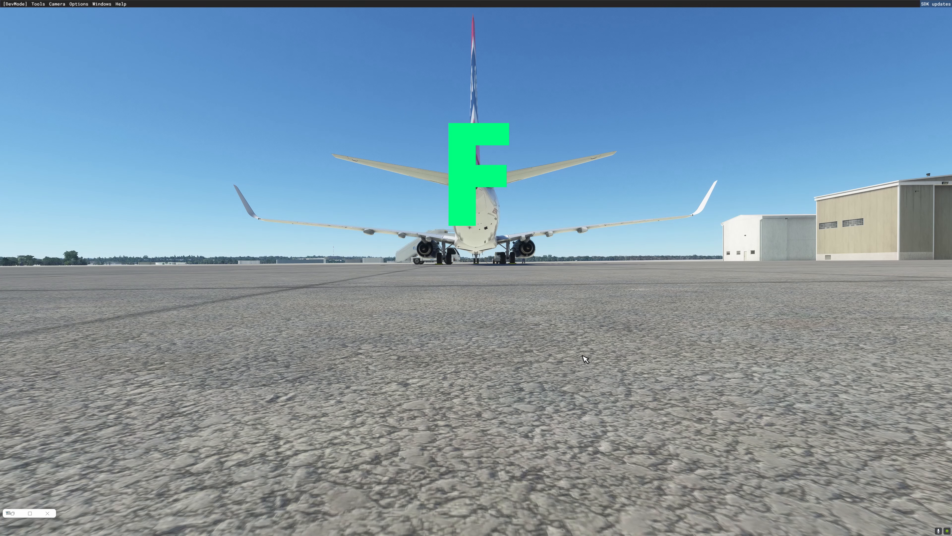
key(r)
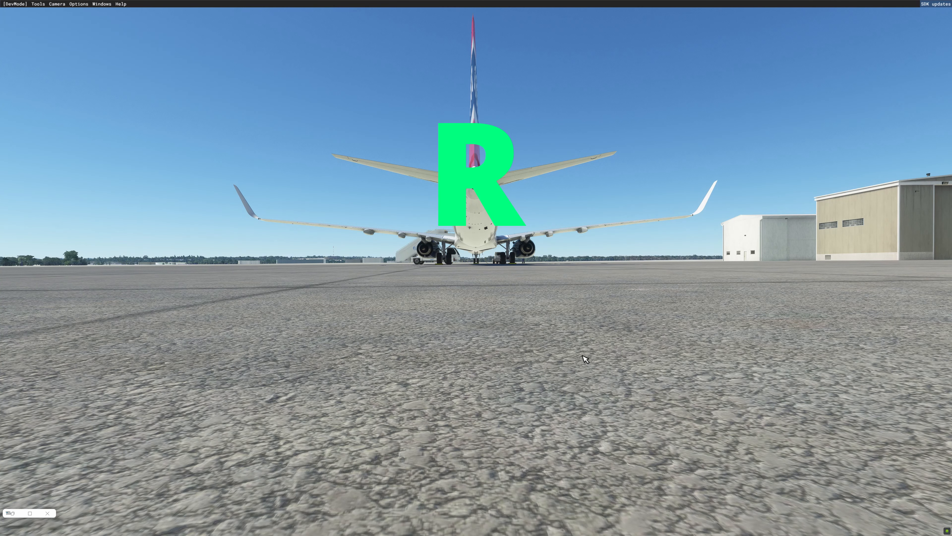
key(r)
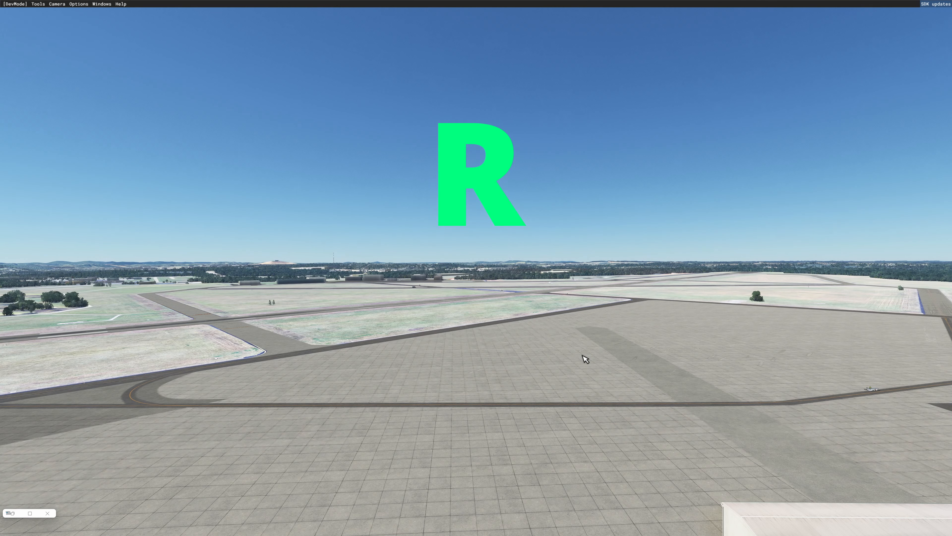
- Move the developer camera sideways to the left and right over the apron, and forward and backward
key(a)
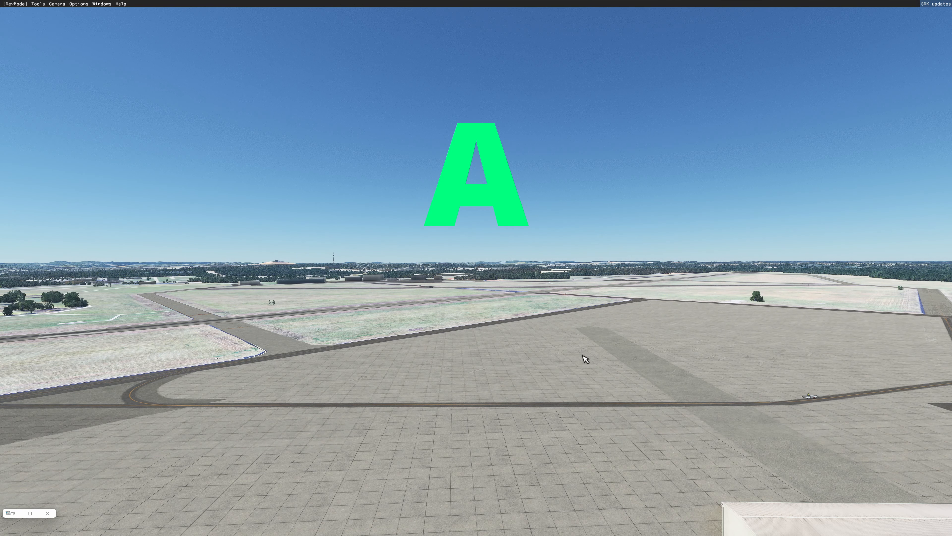
key(a)
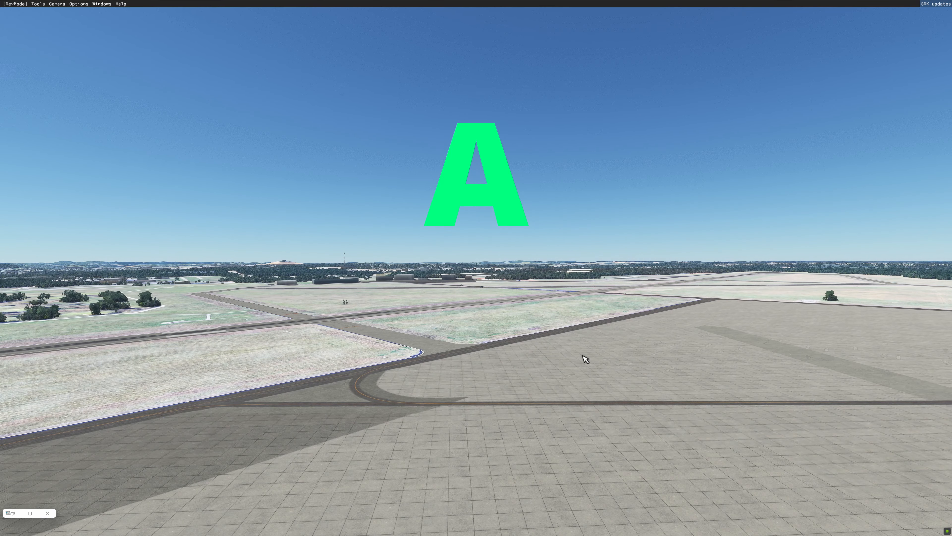
key(d)
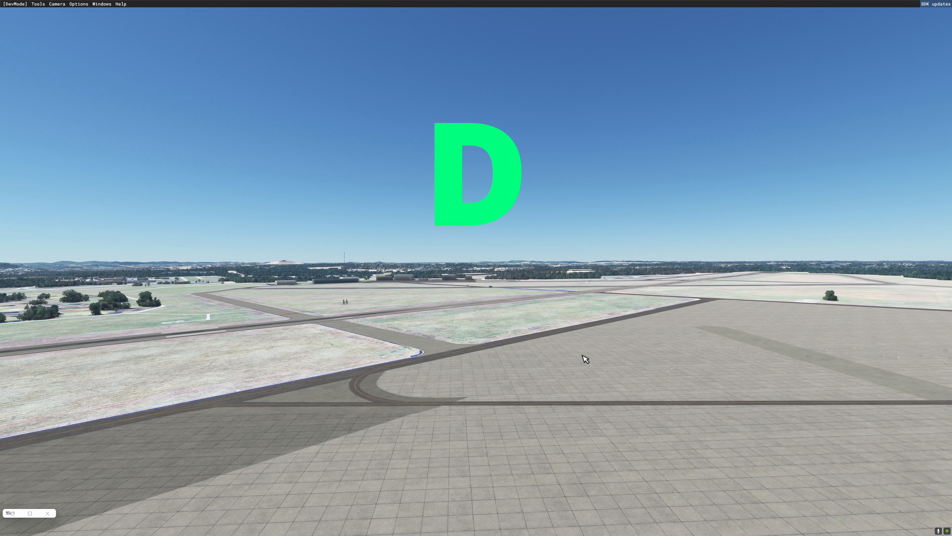
key(d)
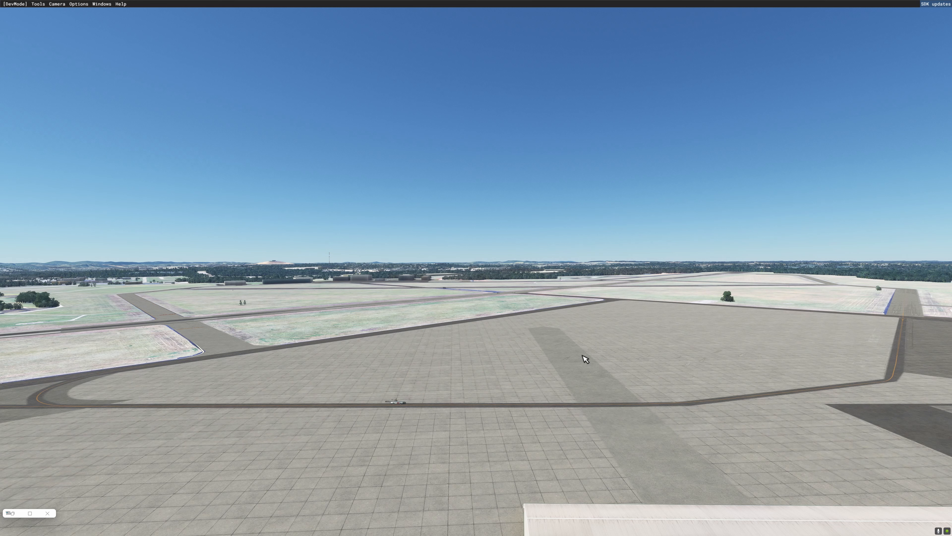
key(w)
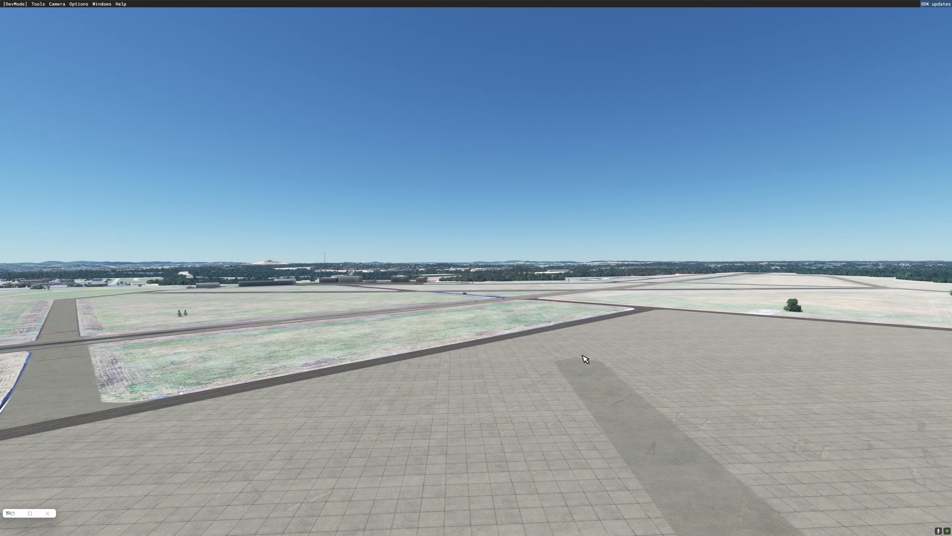
key(s)
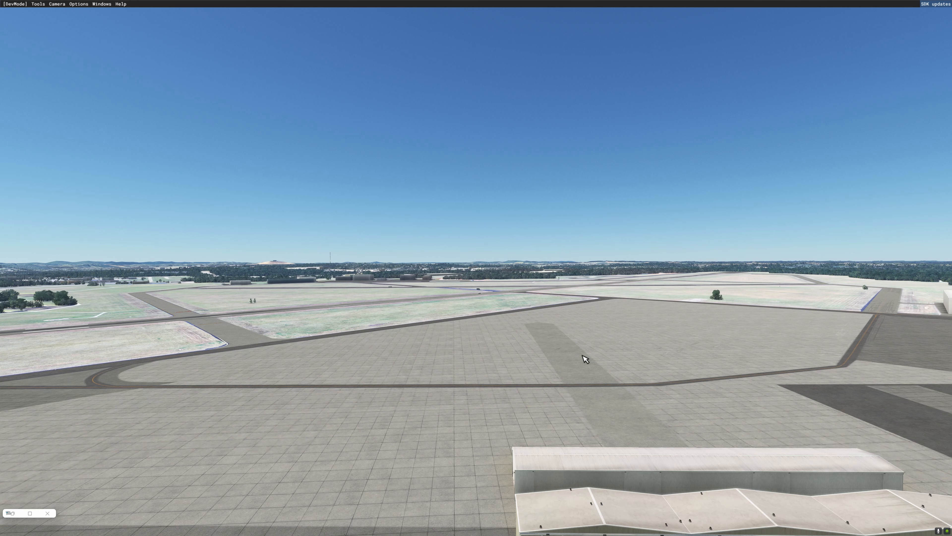
- Rotate the developer camera left and right, and tilt it up and down towards the hangars and parked aircraft
key(4)
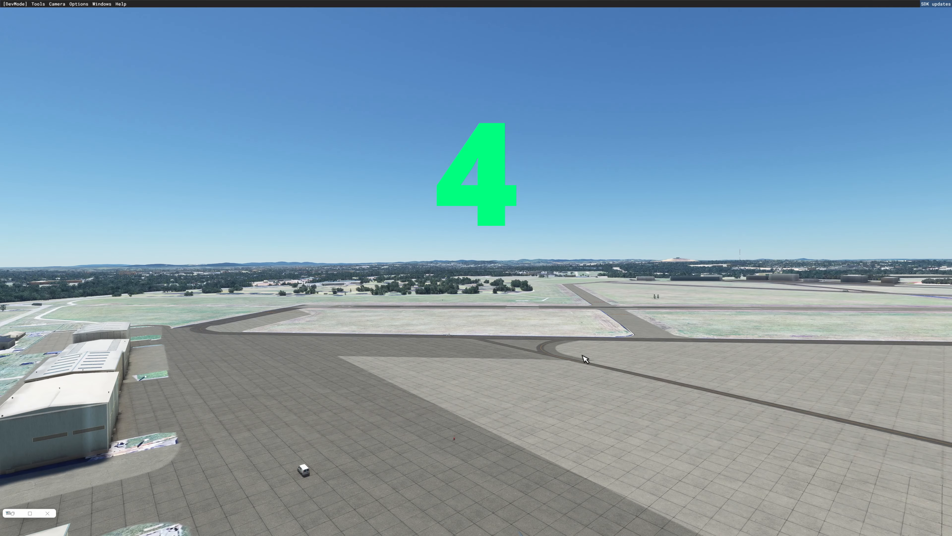
key(6)
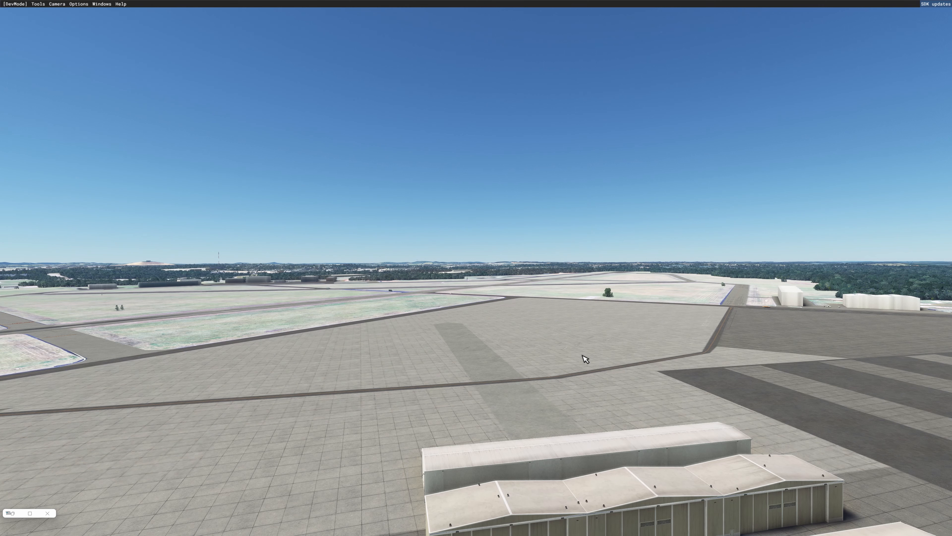
key(8)
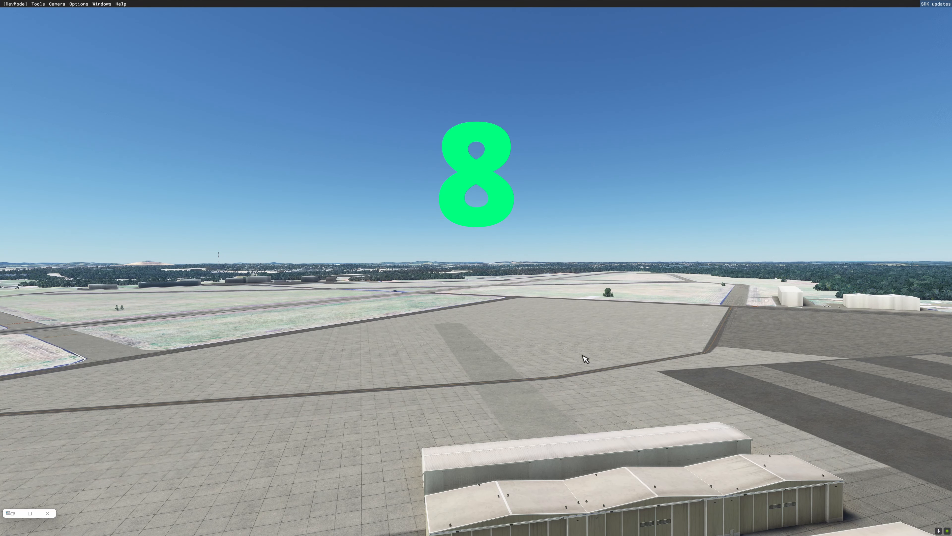
key(2)
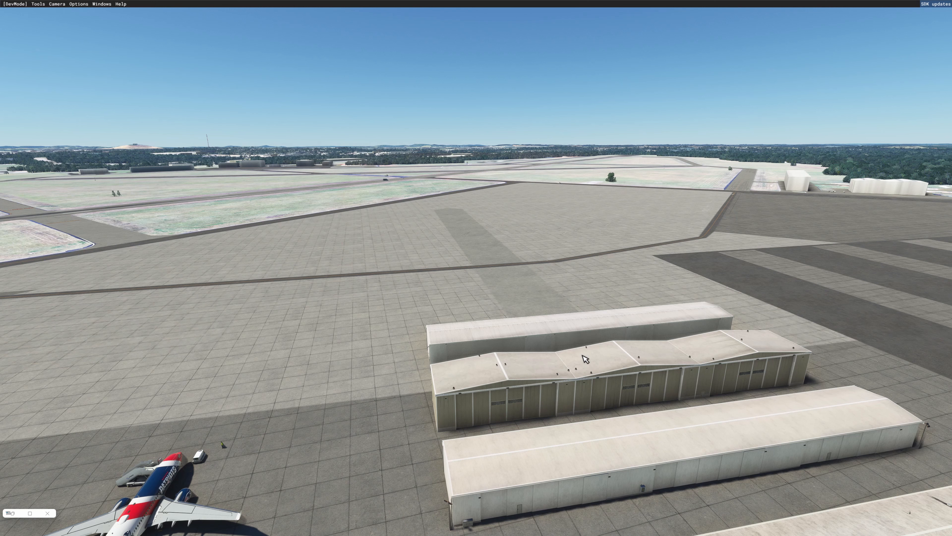
- Roll the developer camera to the left, roll it back to a level horizon, and shift it left over the aircraft
key(7)
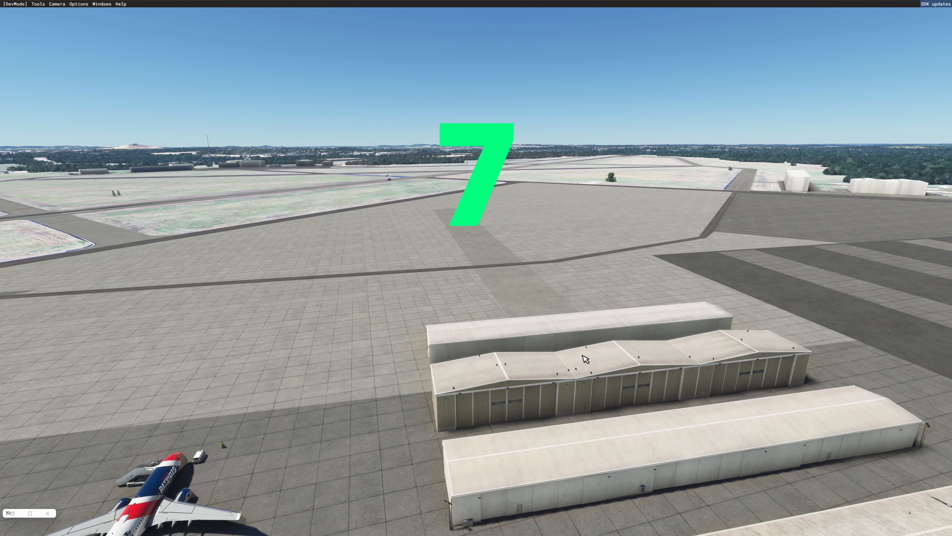
key(7)
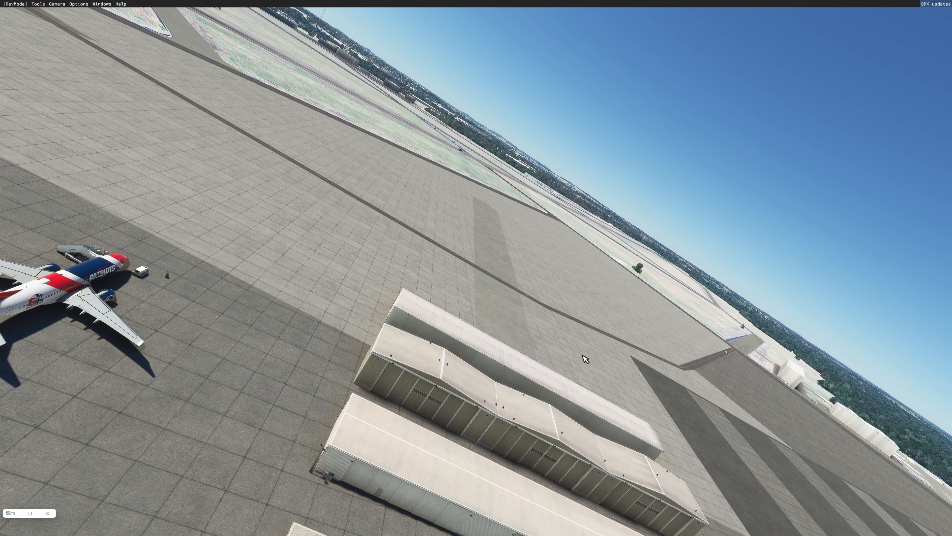
key(9)
key(9)
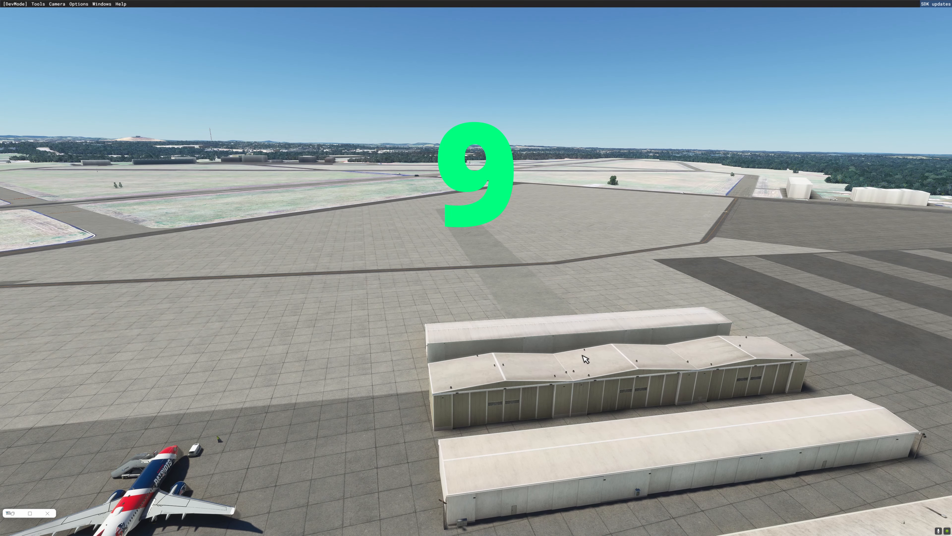
key(a)
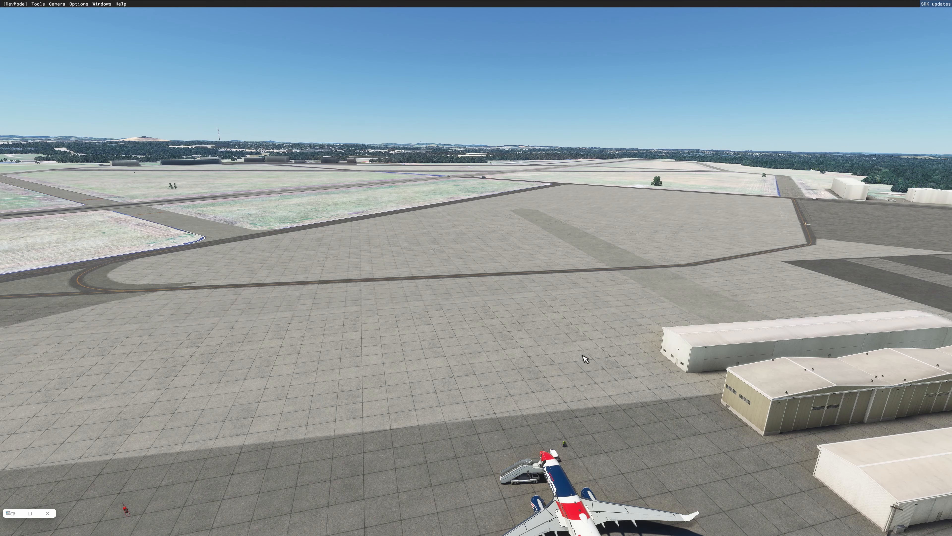
- Swing the developer camera around the apron with the mouse and adjust it with the mouse wheel in both directions
alt+drag(585, 359, 581, 371)
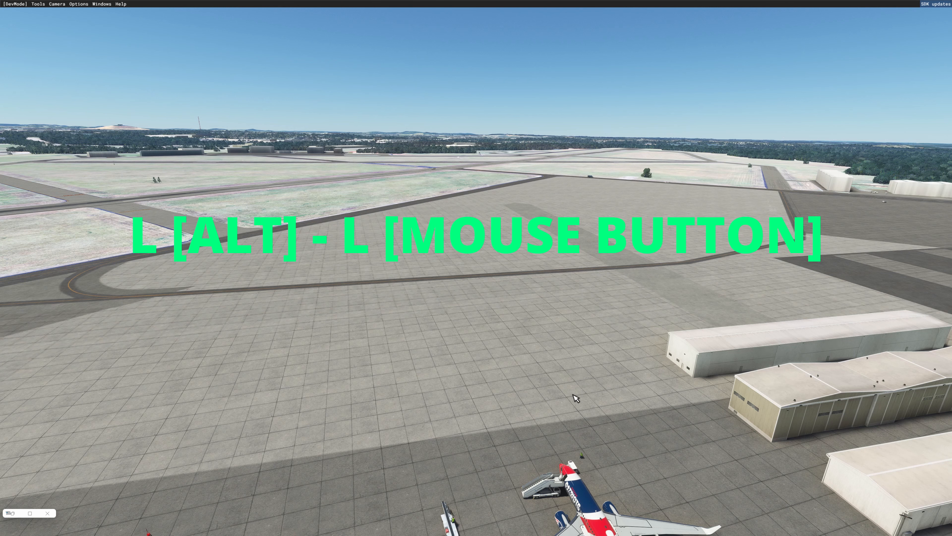
alt+drag(568, 404, 419, 410)
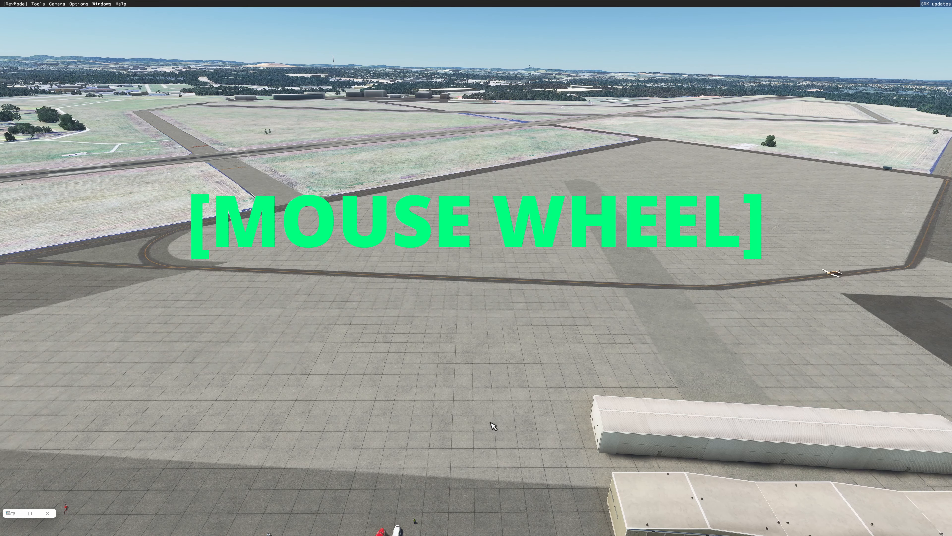
scroll(494, 426, up, 4)
scroll(491, 424, down, 5)
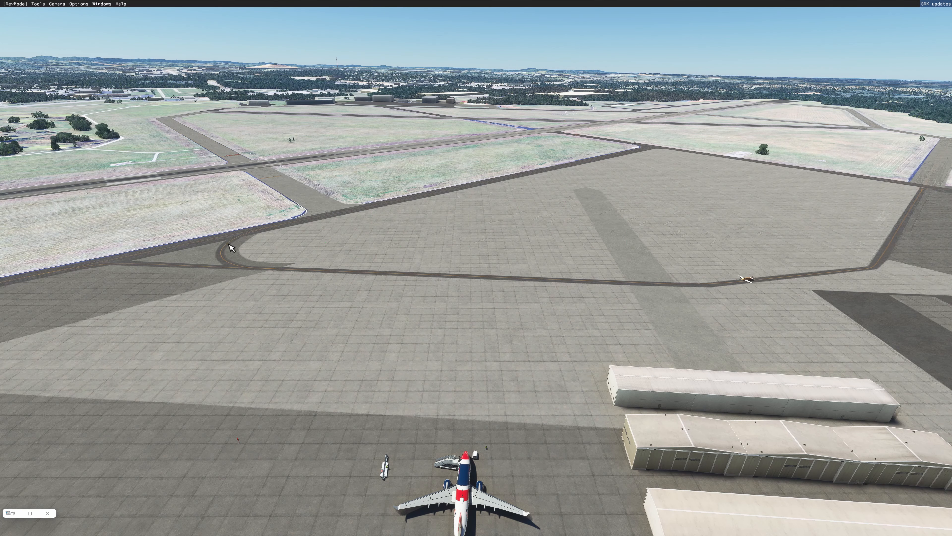
- Reset the developer camera by turning it off and on, and bring it down near the ground facing the aircraft's tail
click(57, 4)
click(63, 11)
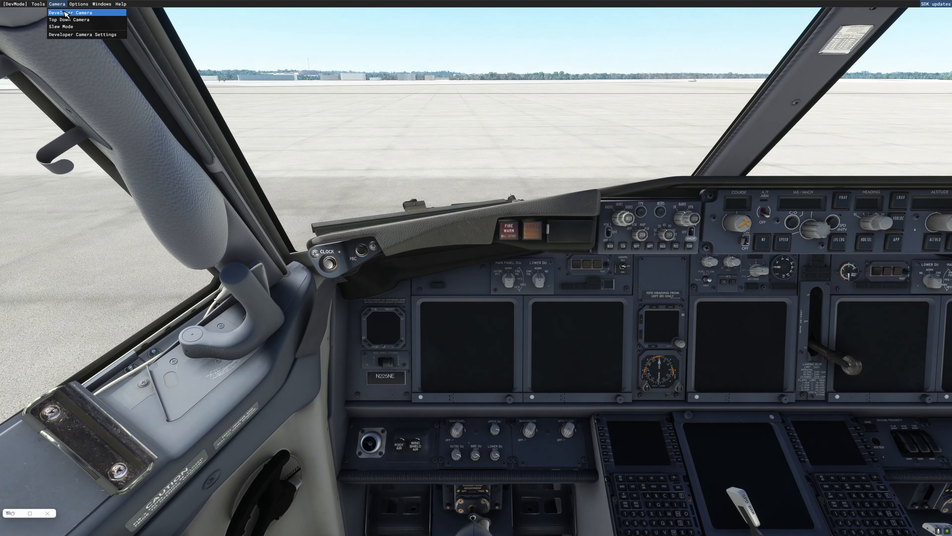
click(63, 12)
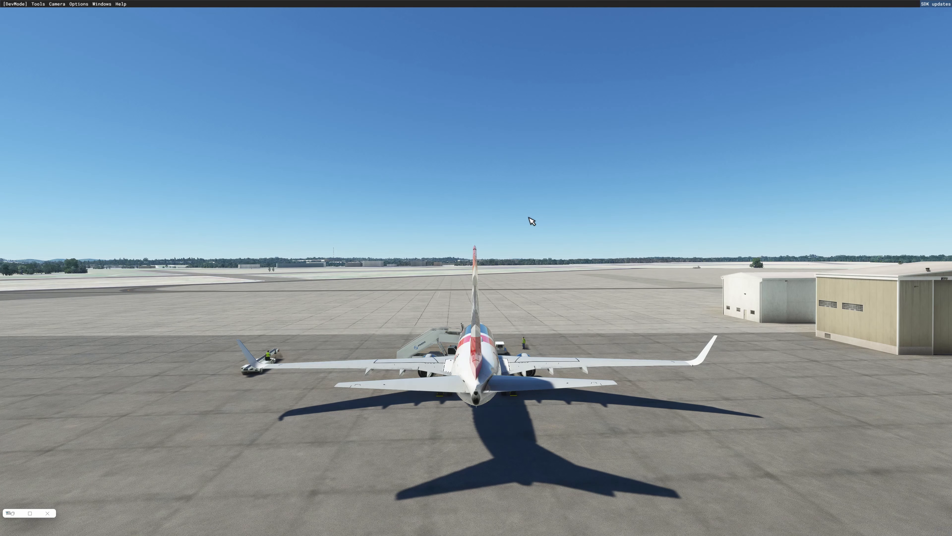
key(Down)
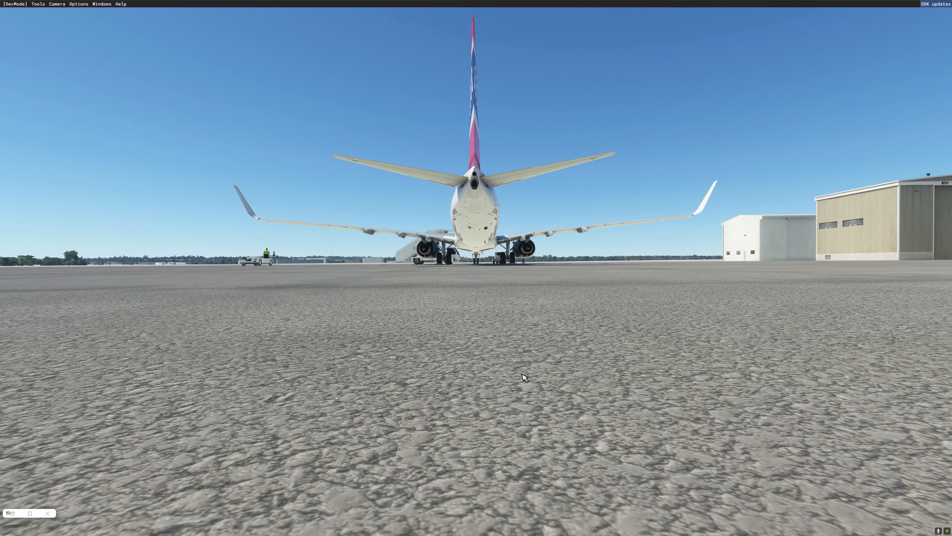
right_drag(521, 375, 512, 381)
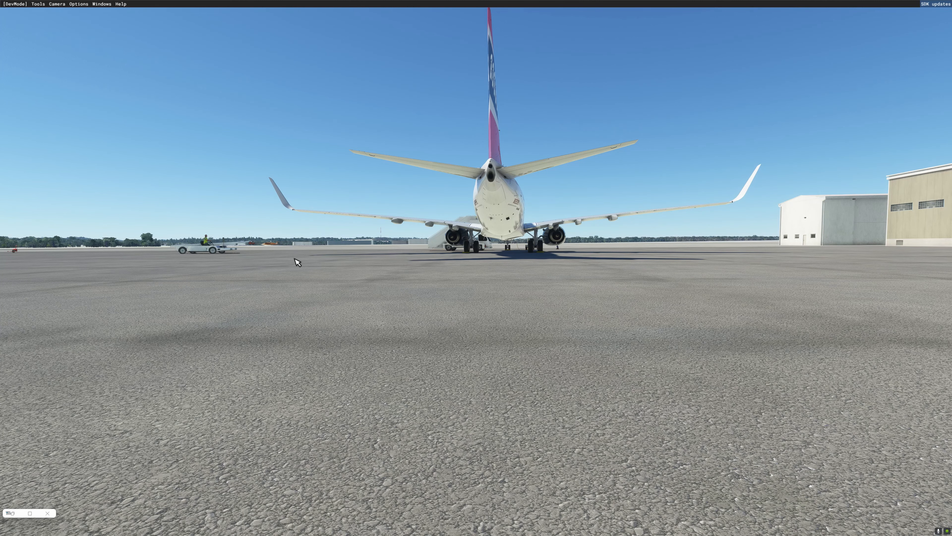
- Restart the developer camera from the cockpit view and fly it high above the airport's crossing runways
click(56, 5)
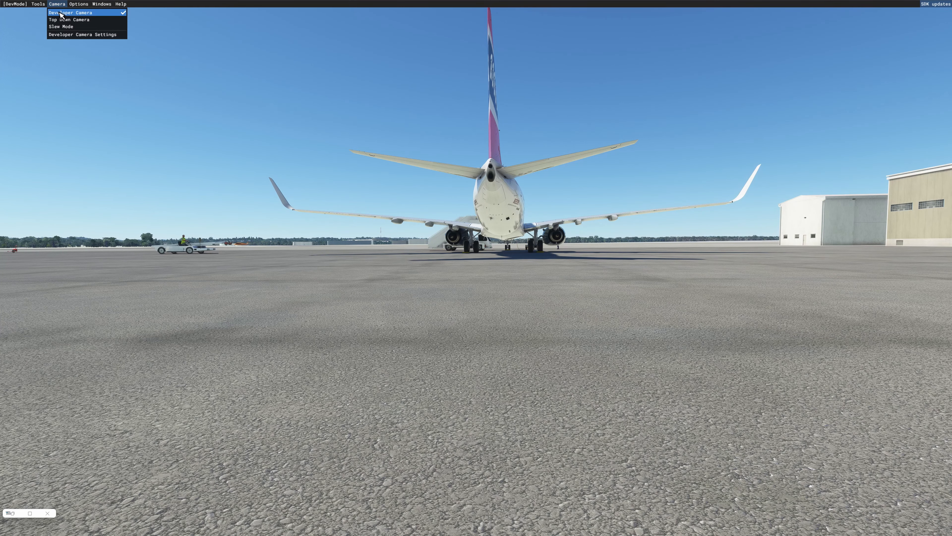
click(60, 13)
click(57, 5)
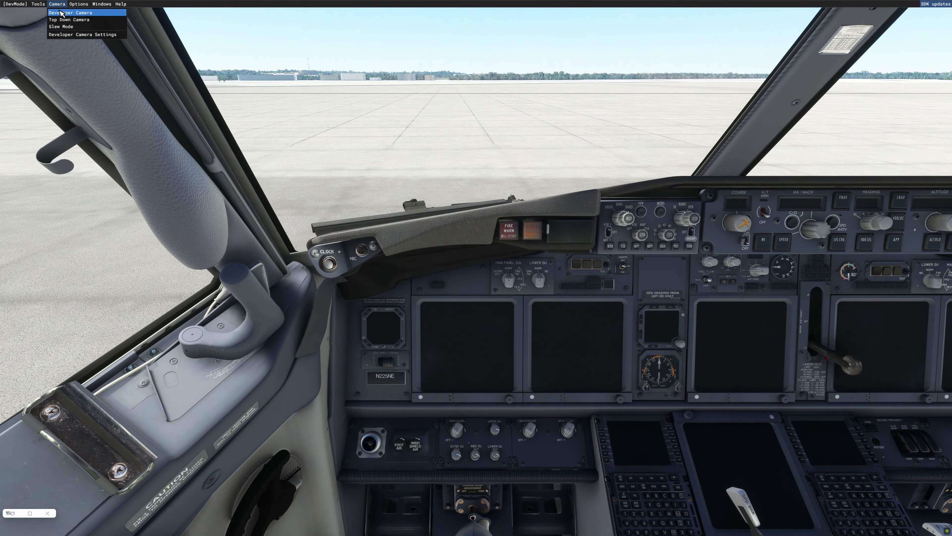
click(60, 13)
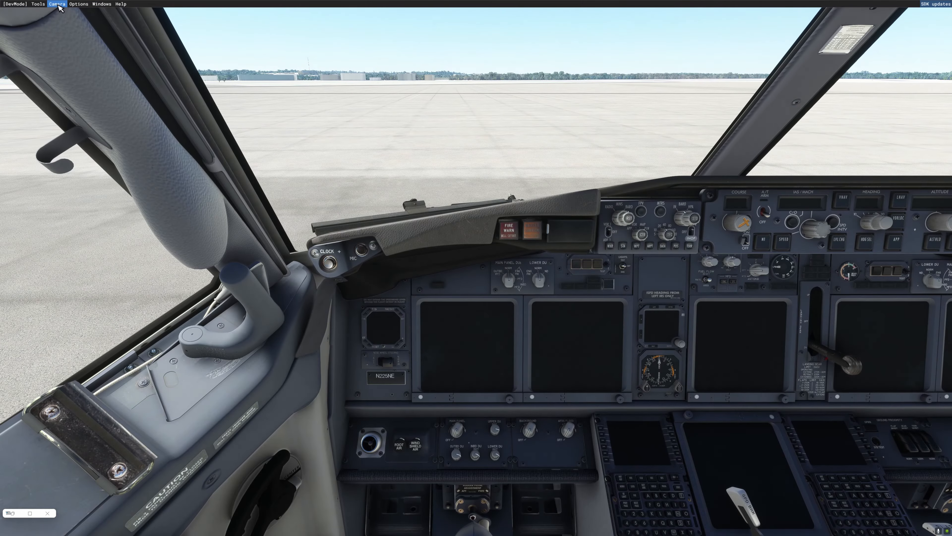
- Return the developer camera to behind the aircraft, drop it to ground level, raise it slightly, and pivot the view
click(58, 6)
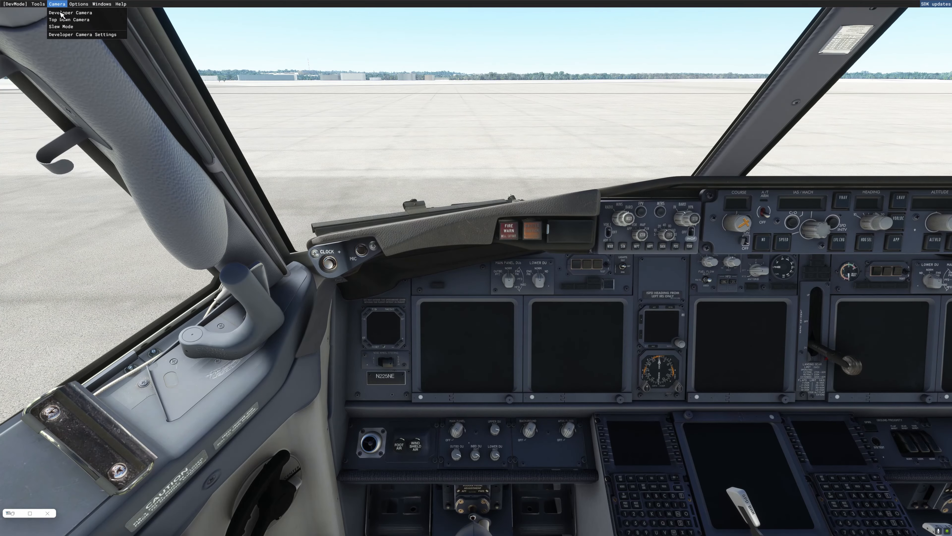
click(62, 14)
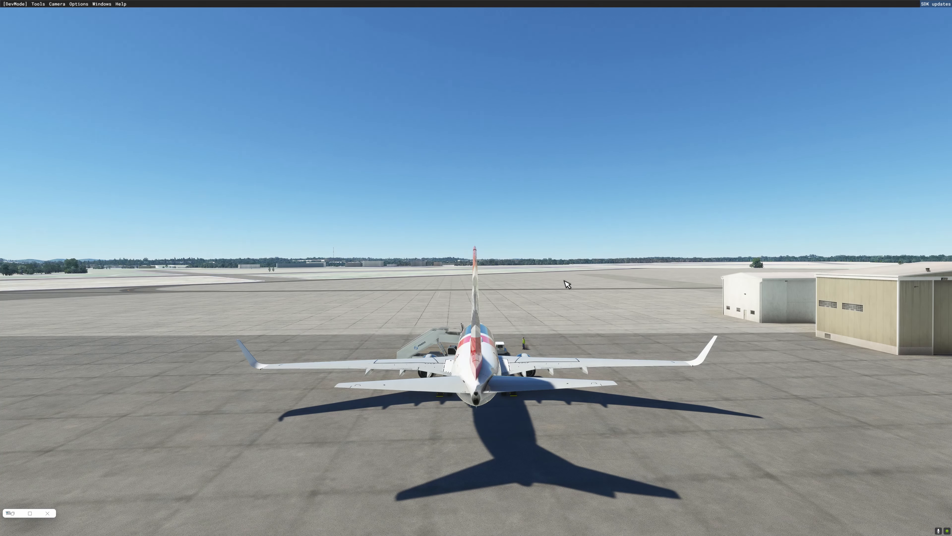
key(f)
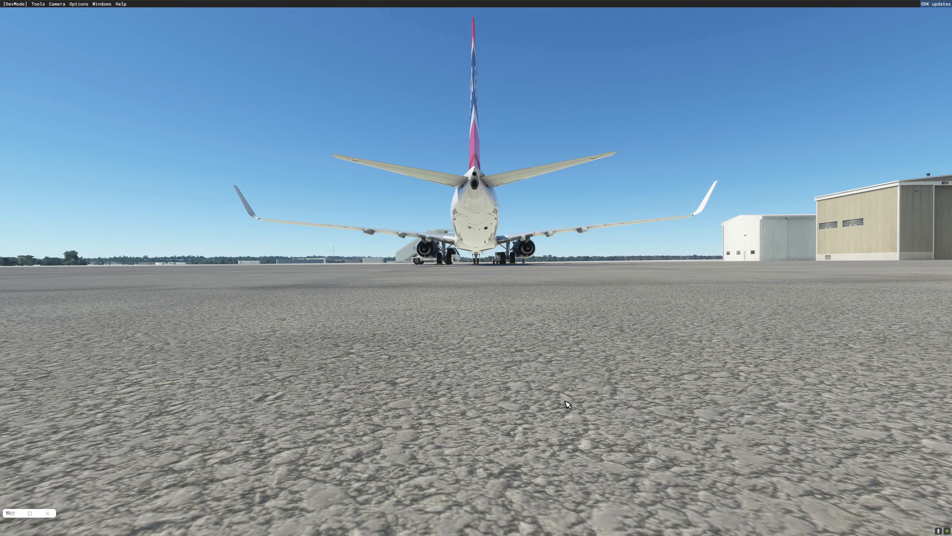
key(r)
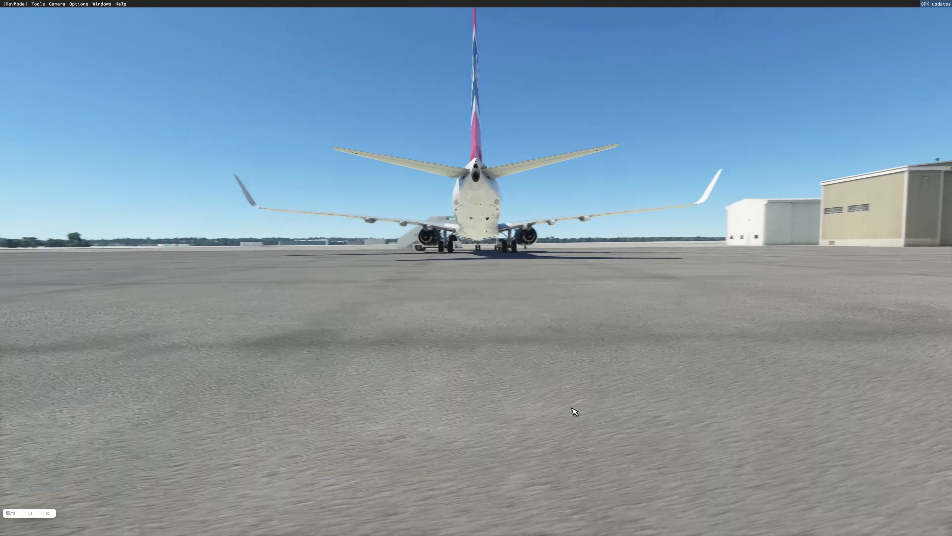
mouse_move(571, 408)
right_down()
mouse_move(553, 409)
mouse_move(561, 409)
right_up()
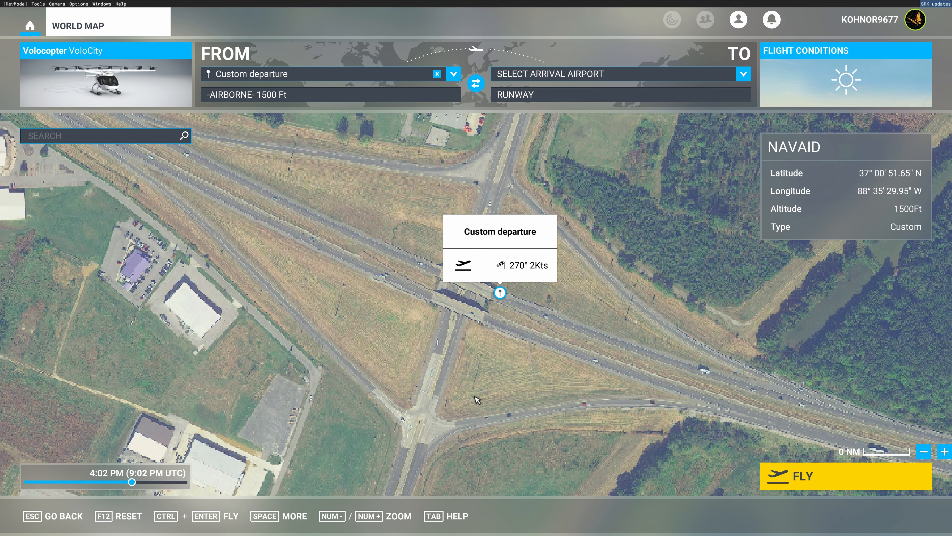
- Start a Volocopter VoloCity flight from the custom departure above the highway interchange, airborne at 1500 ft
click(803, 477)
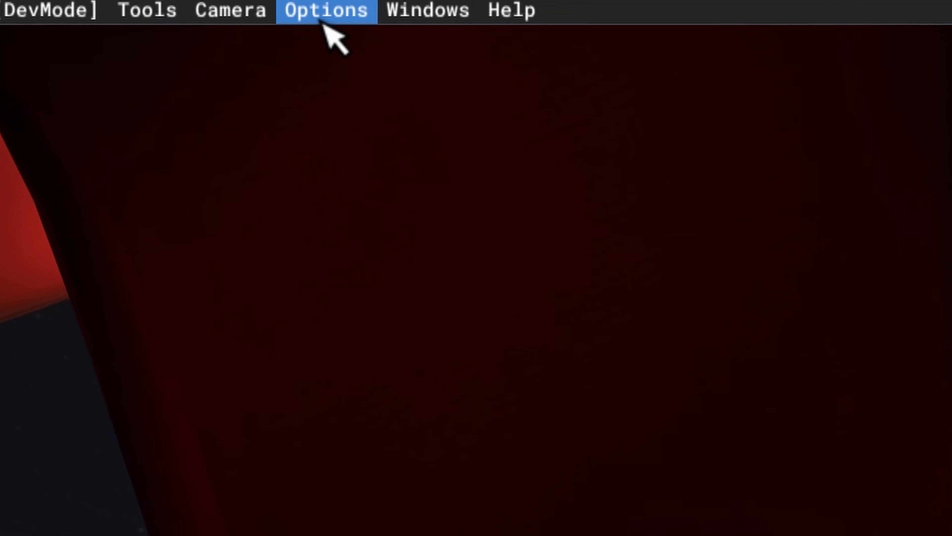
- Pause the simulation through the DevMode options and enter the Volocopter flight
click(329, 24)
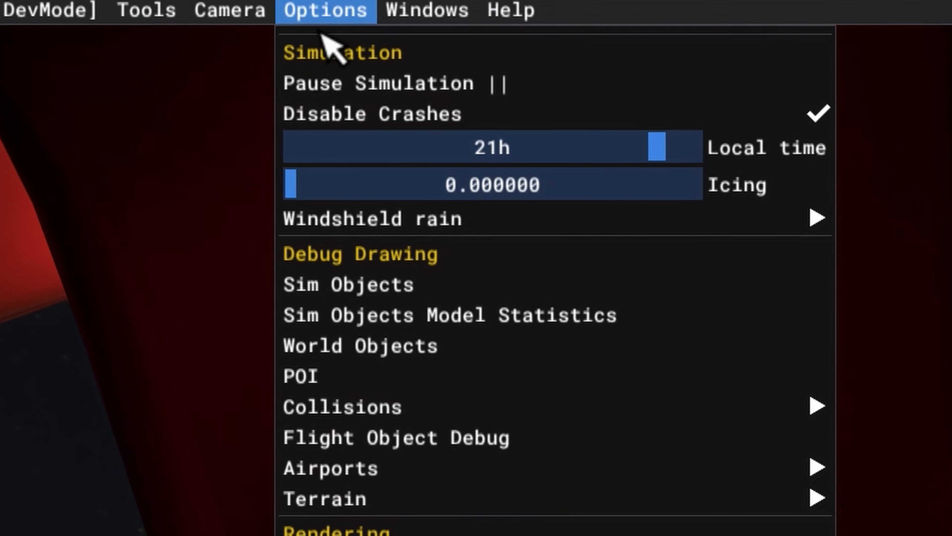
click(348, 83)
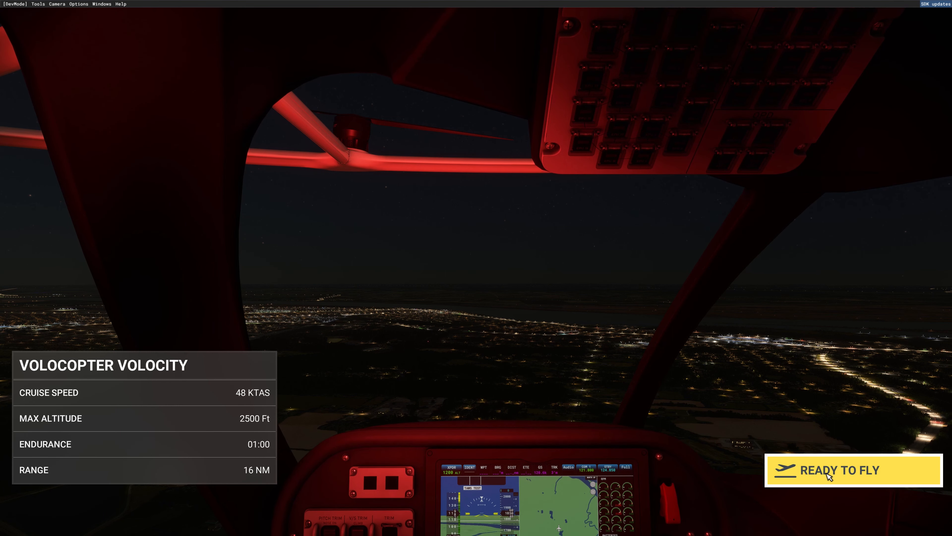
click(829, 473)
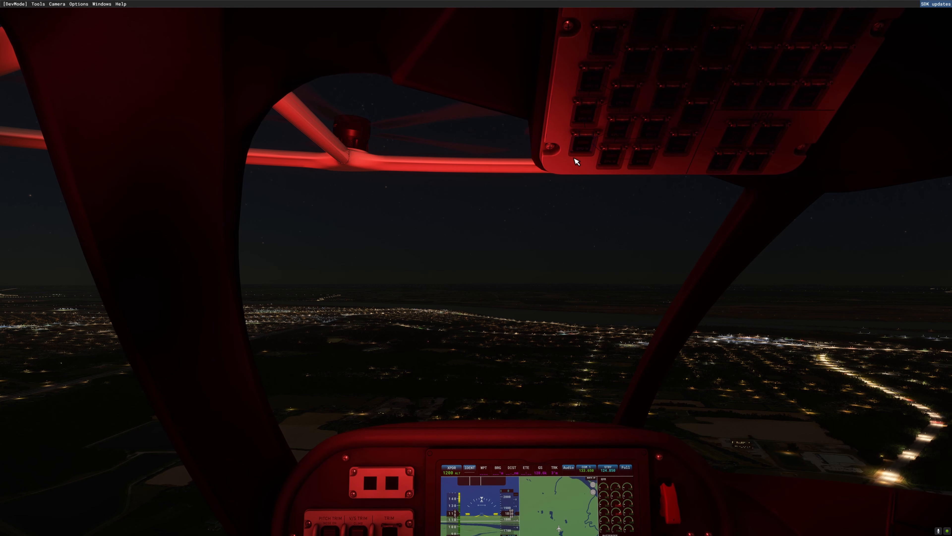
- Change the time of day to 11:17 AM in the weather settings and close them
mouse_move(593, 44)
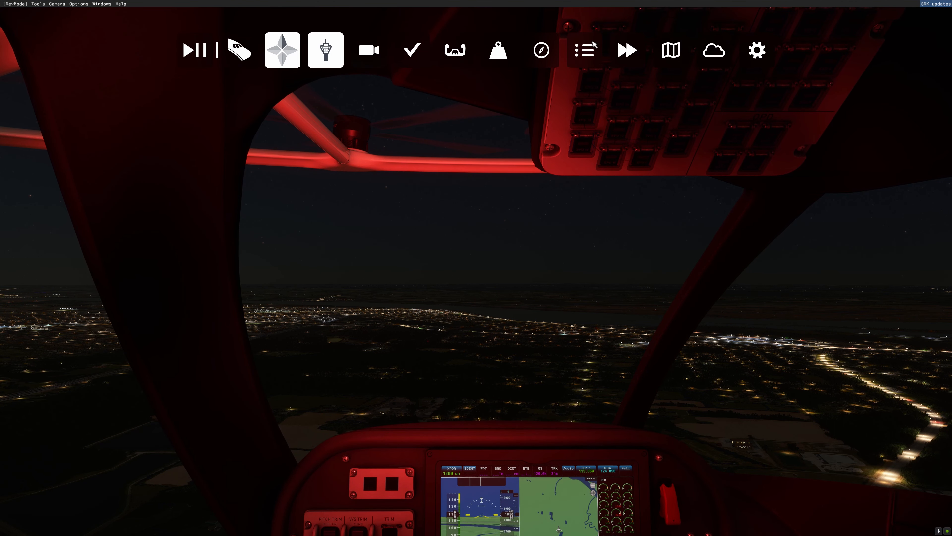
click(718, 53)
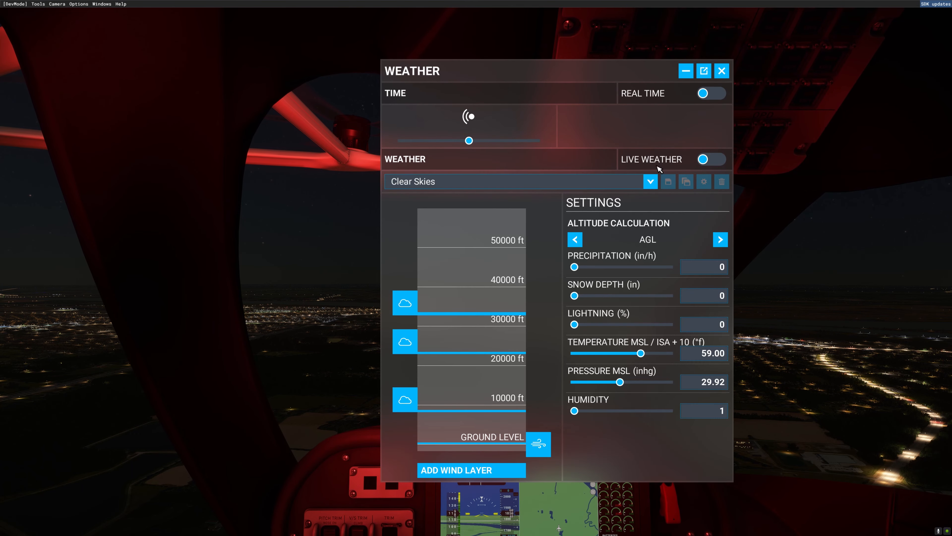
drag(517, 150, 465, 150)
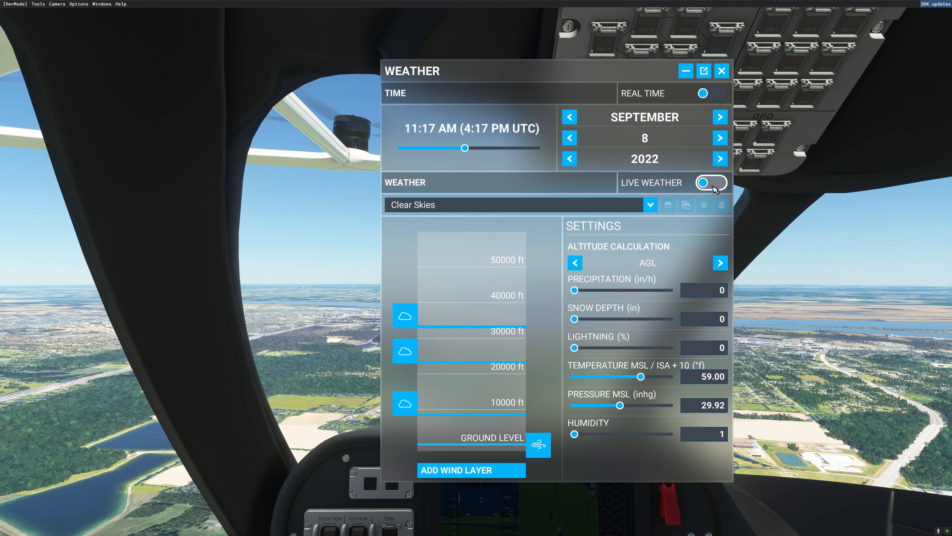
click(722, 71)
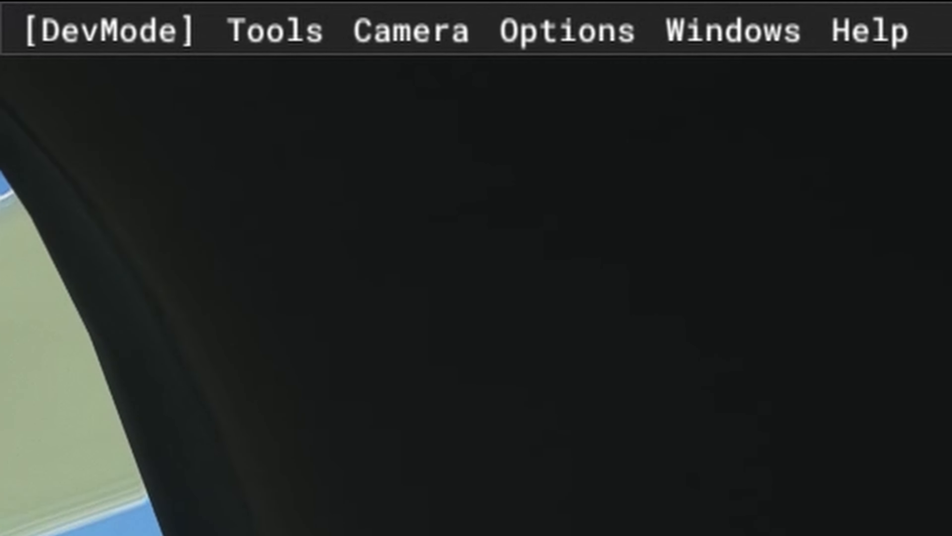
- Switch from the cockpit view to the developer camera
click(403, 41)
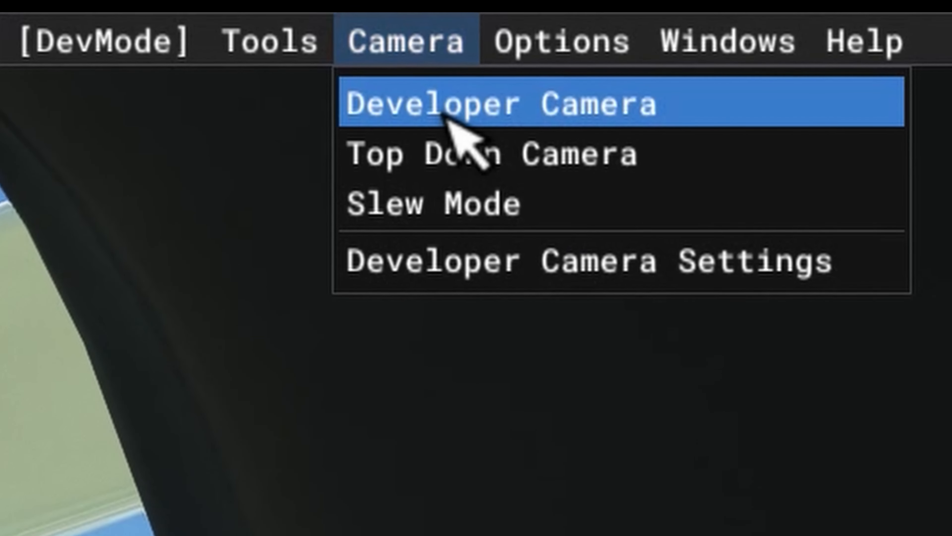
click(448, 109)
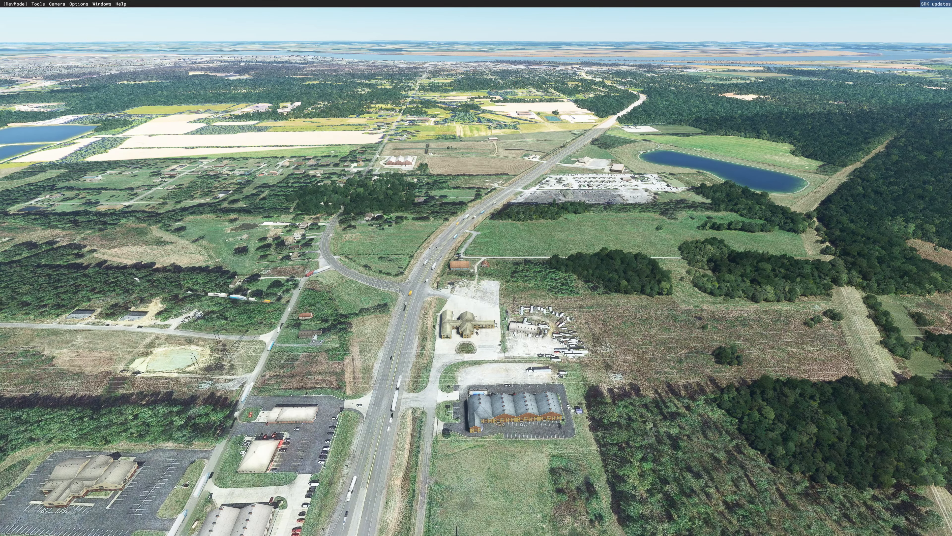
- Duplicate the SimpleScenery folder inside WORKING SCENERY FOLDER in File Explorer and rename the copy patriotsix-polygons-scene
drag(951, 211, 440, 188)
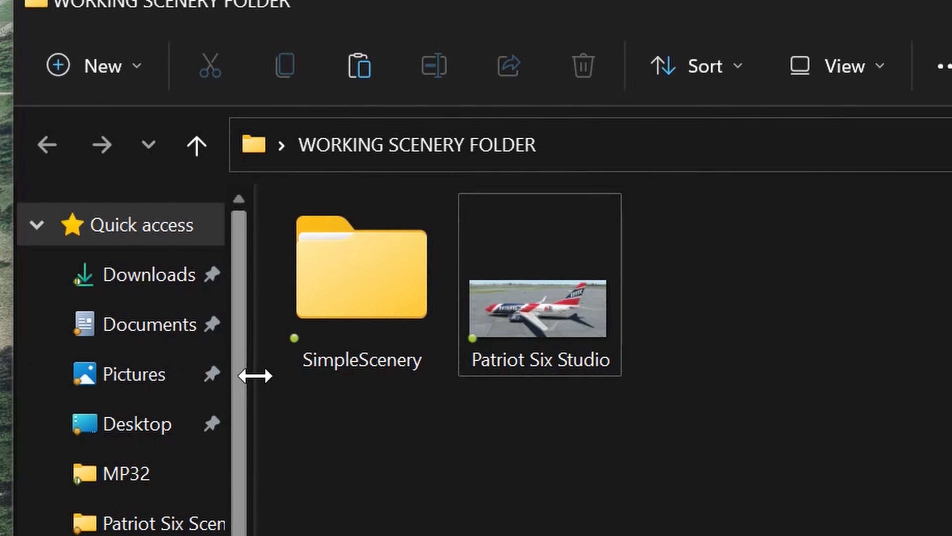
click(349, 310)
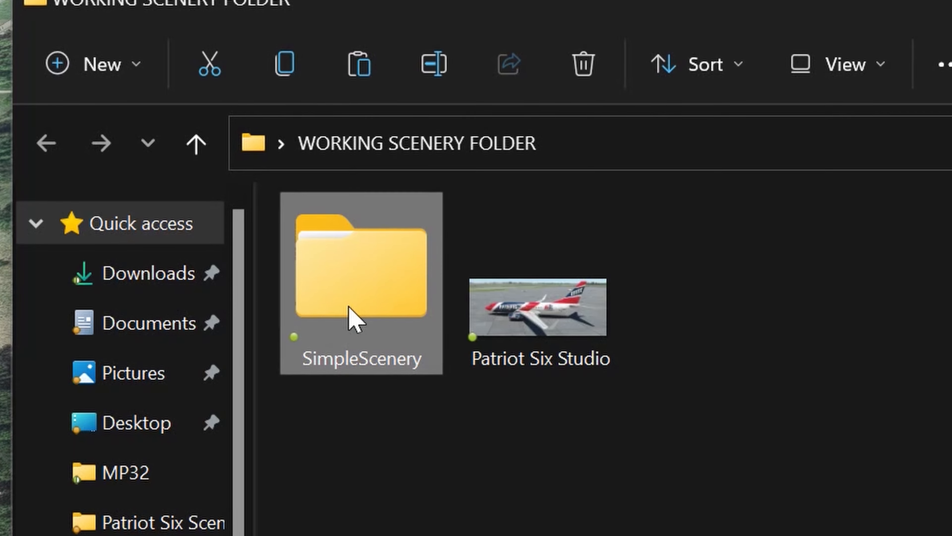
click(285, 63)
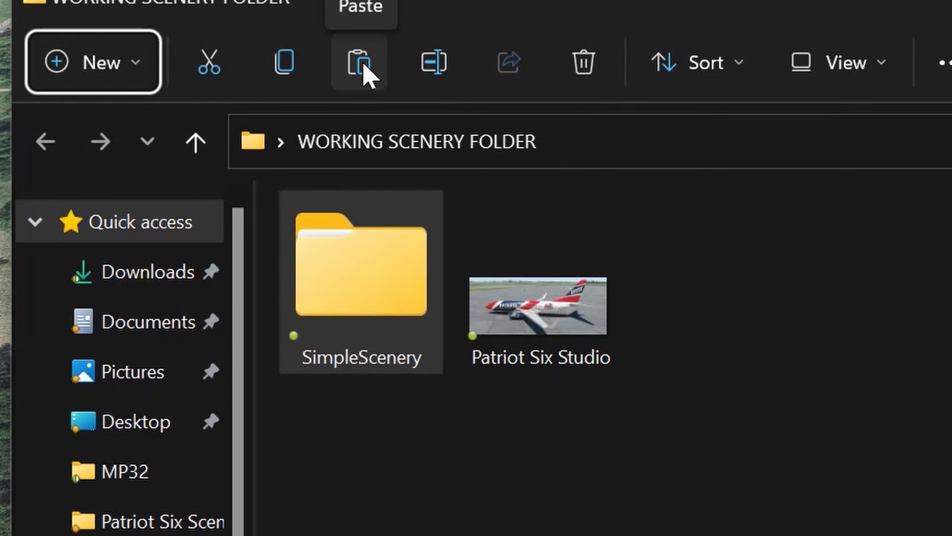
click(368, 71)
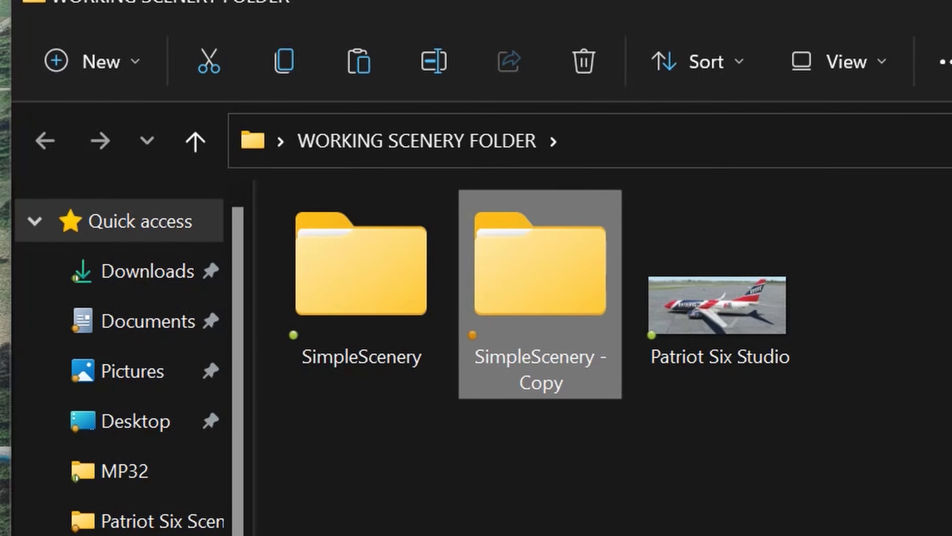
click(435, 73)
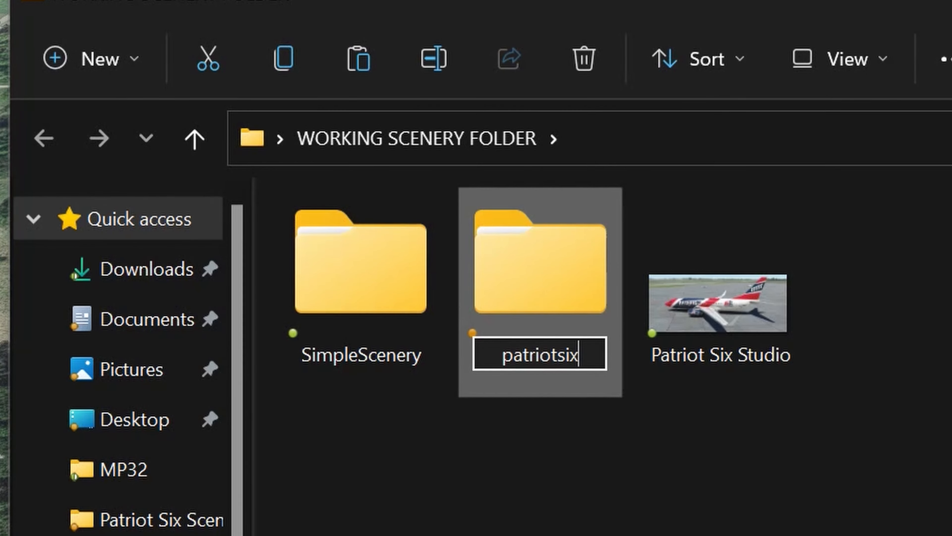
text(patriotsix-polygons)
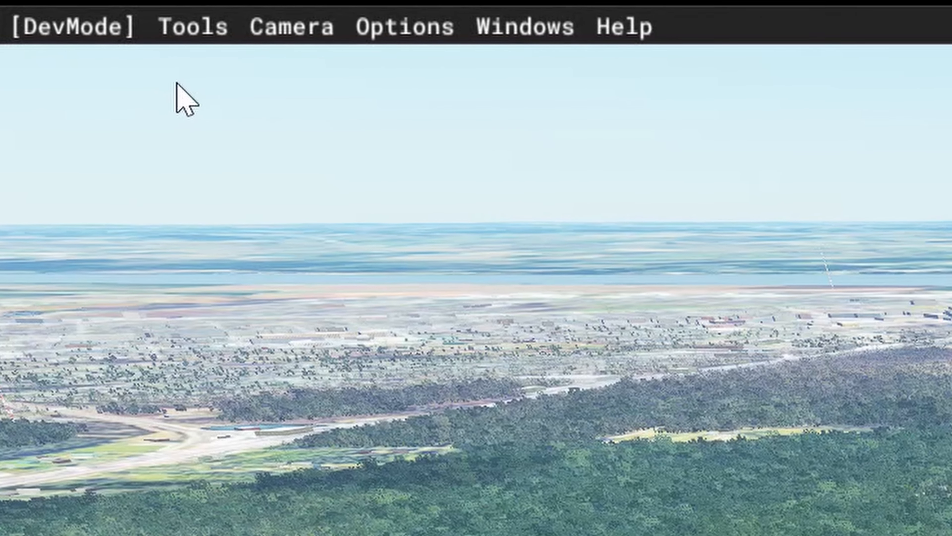
- Switch back to the simulator, open the Project Editor and check that its Inspector is enabled
click(191, 15)
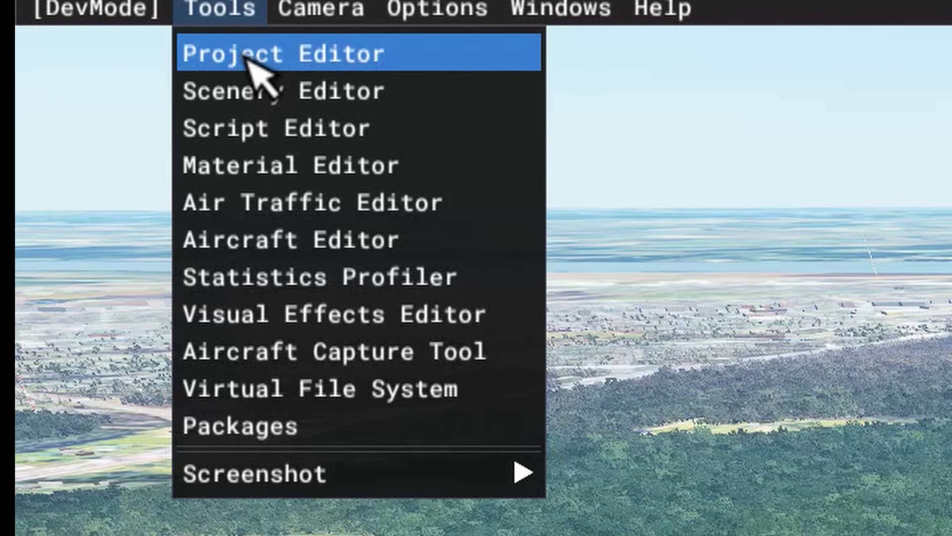
click(218, 75)
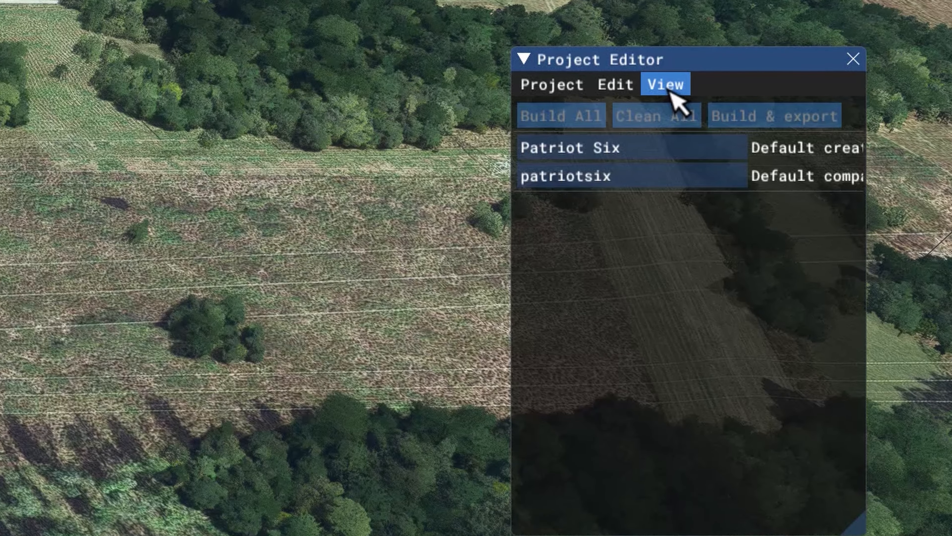
click(673, 83)
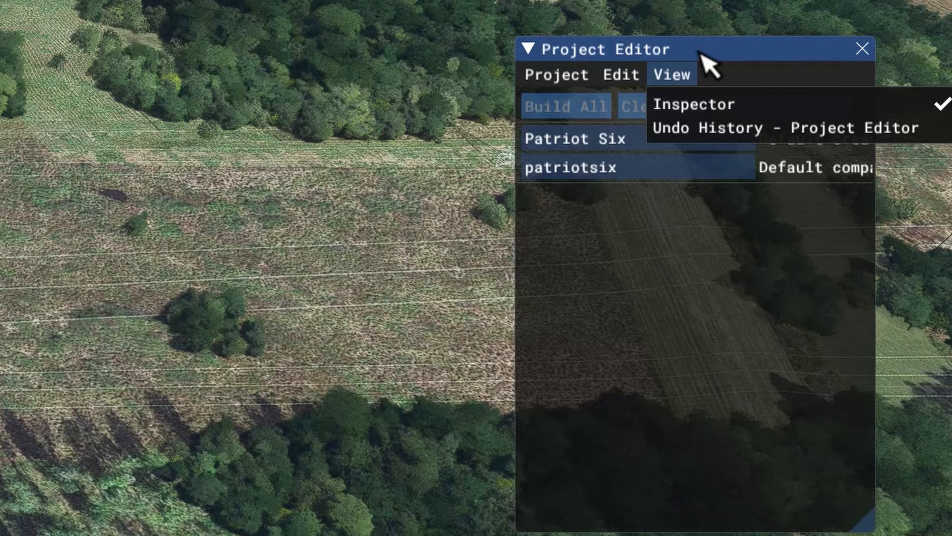
click(328, 333)
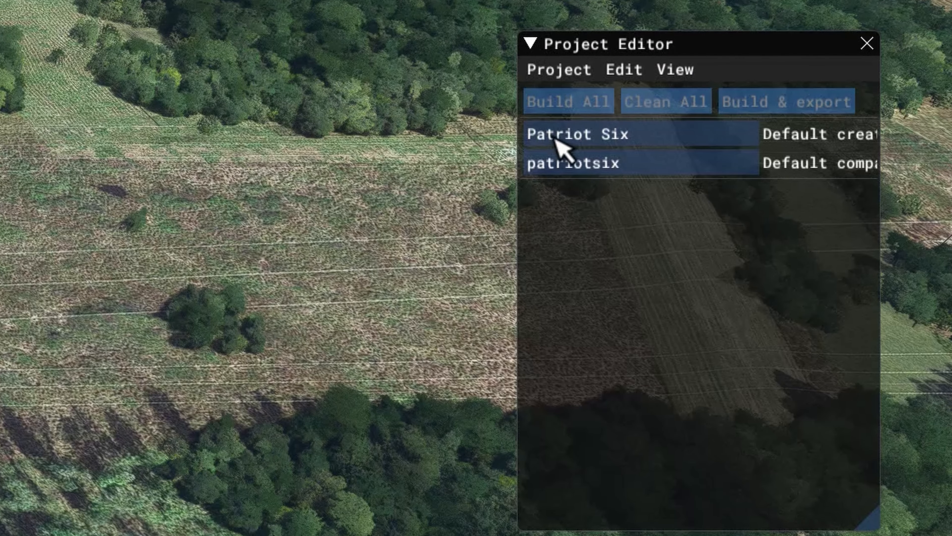
- Open the SceneryProject XML file from the patriotsix-polygons-scene folder in WORKING SCENERY FOLDER on the OneDrive desktop
click(579, 73)
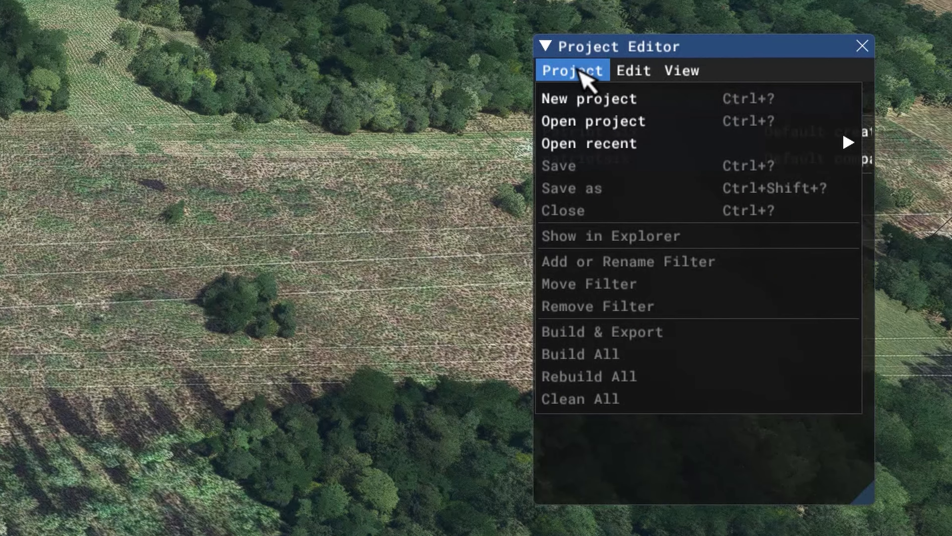
click(585, 122)
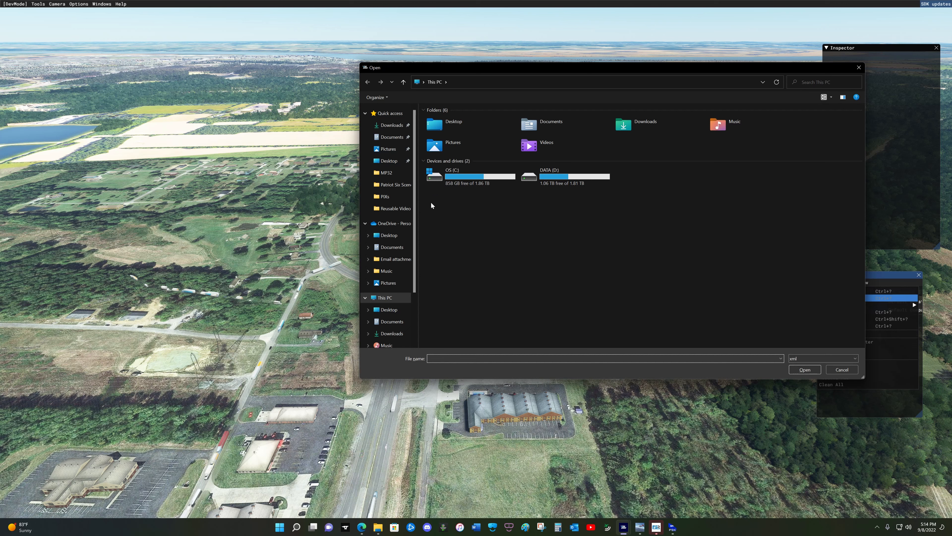
click(389, 235)
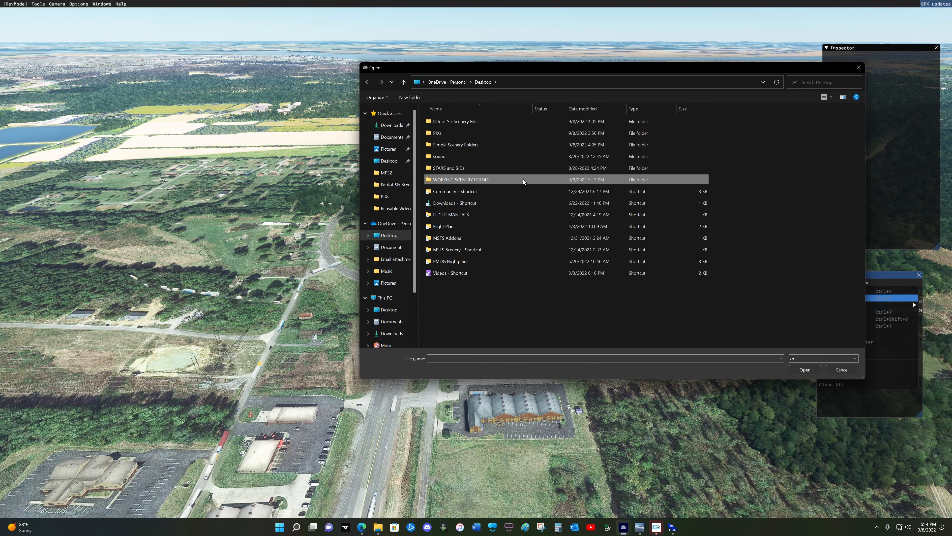
double_click(521, 180)
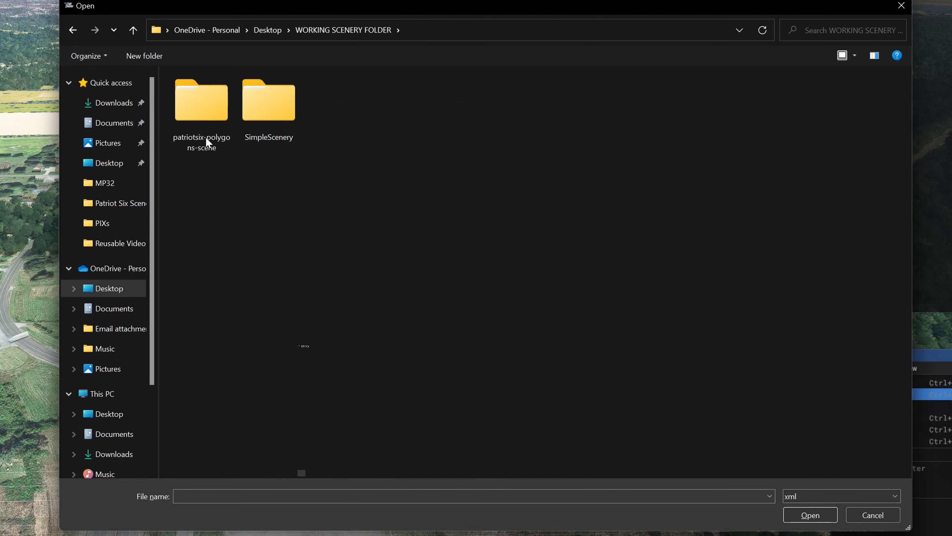
double_click(197, 112)
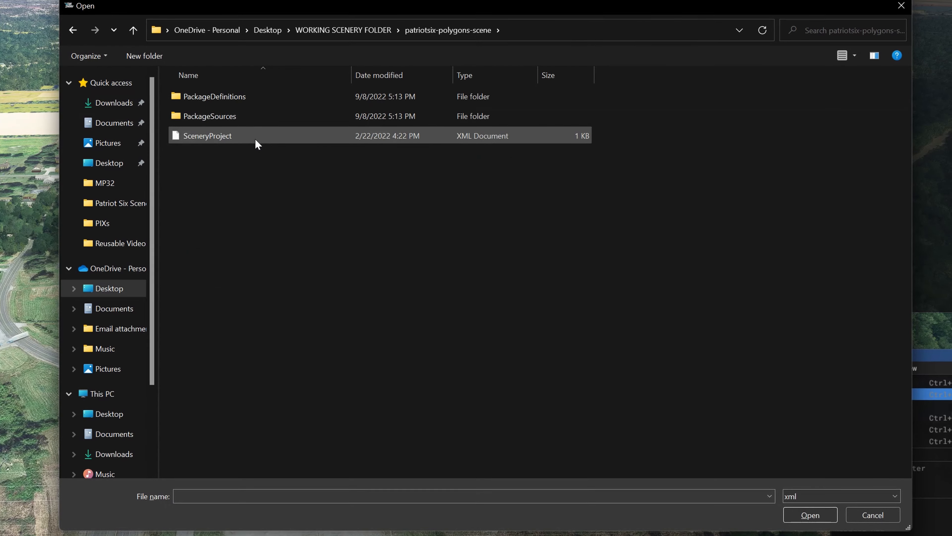
click(255, 144)
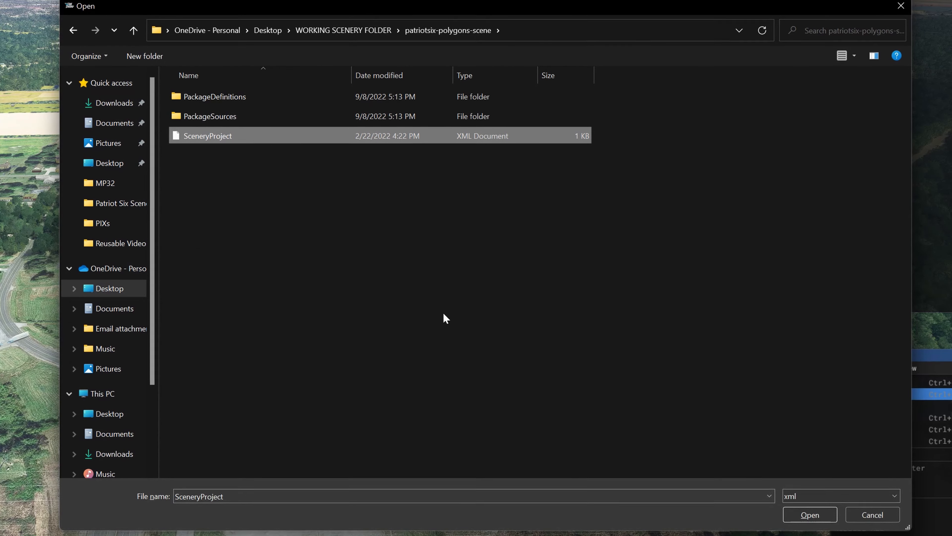
click(810, 515)
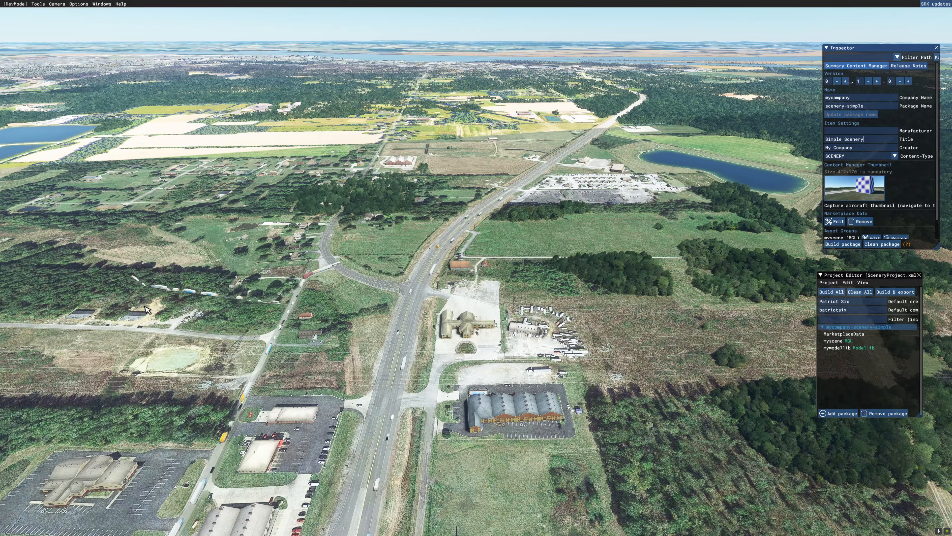
- Set the package's title to "Polygons Scene" and its creator to "Patriot Six"
key(BackSpace)
key(BackSpace)
key(BackSpace)
key(BackSpace)
key(BackSpace)
key(BackSpace)
key(BackSpace)
key(BackSpace)
key(BackSpace)
key(BackSpace)
key(BackSpace)
key(BackSpace)
key(BackSpace)
key(BackSpace)
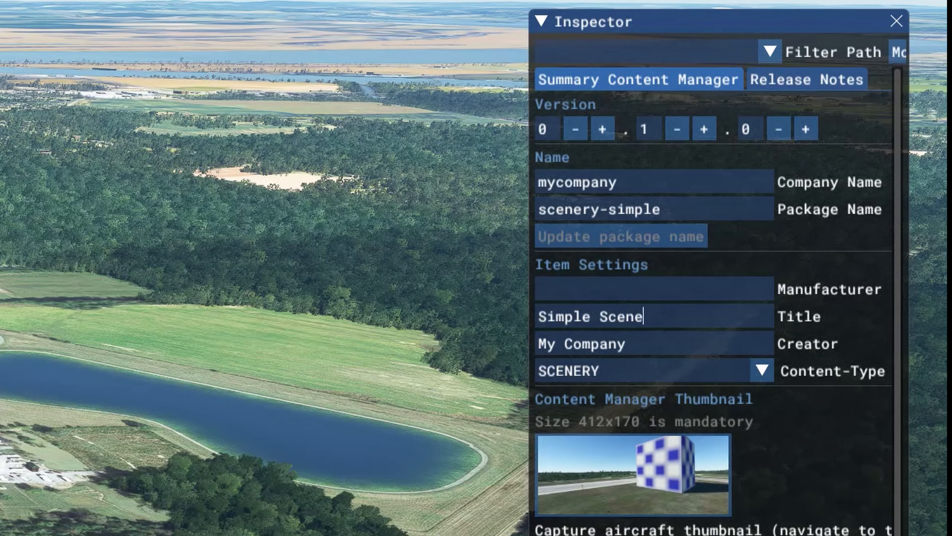
text(Polygons Scne)
key(BackSpace)
key(BackSpace)
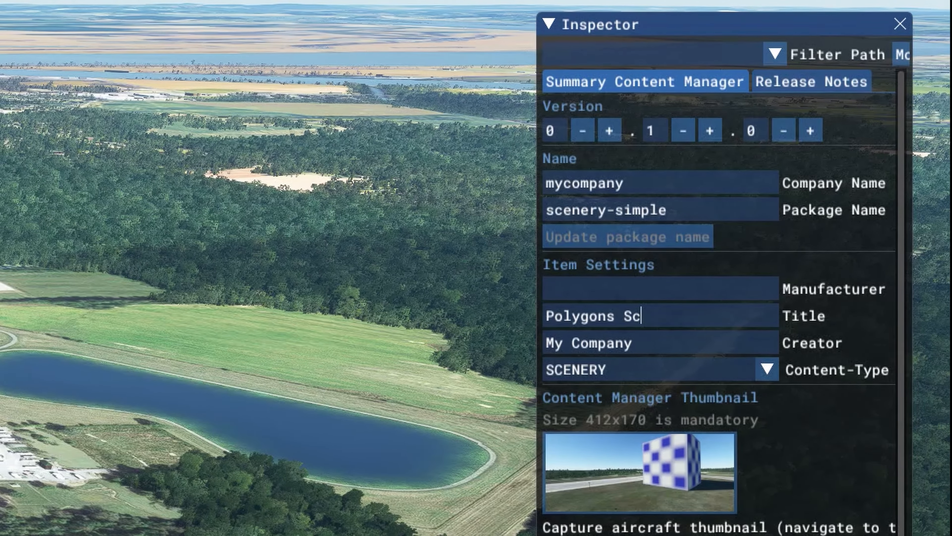
text(ene)
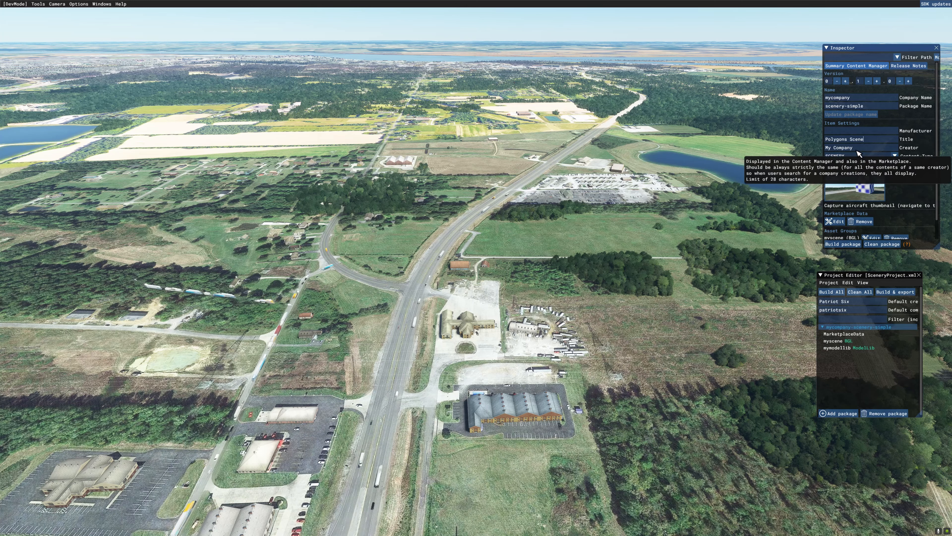
key(Tab)
text(Patriot Six)
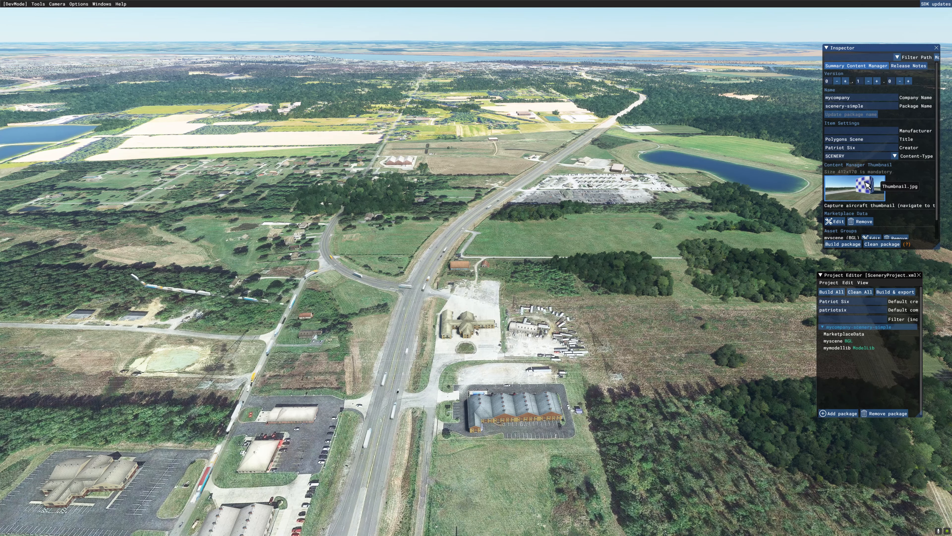
- Replace the content manager thumbnail with the Patriot Six Studio image from WORKING SCENERY FOLDER
click(860, 187)
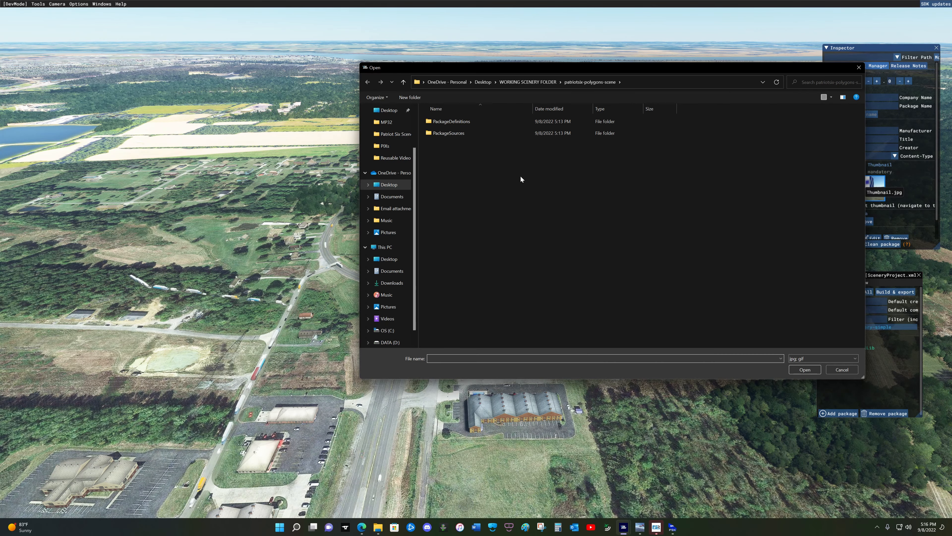
click(404, 82)
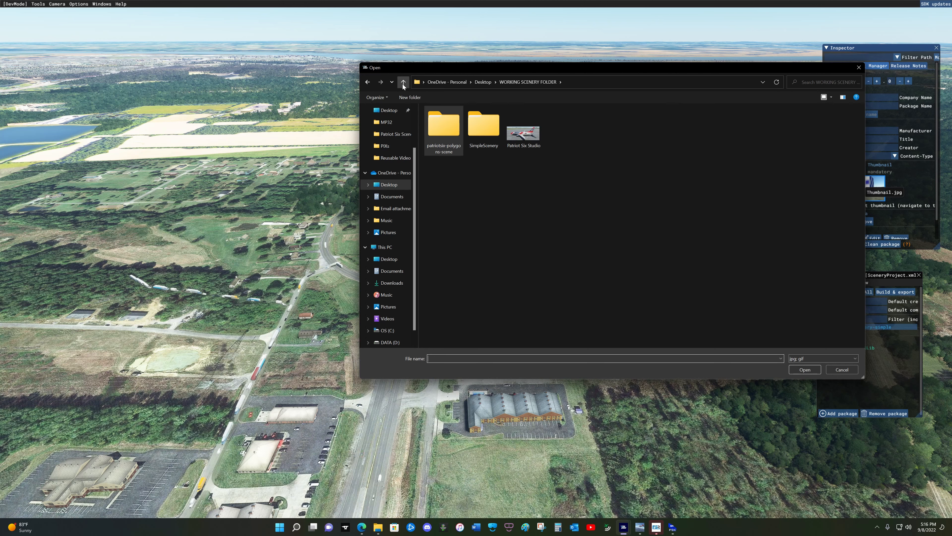
click(510, 141)
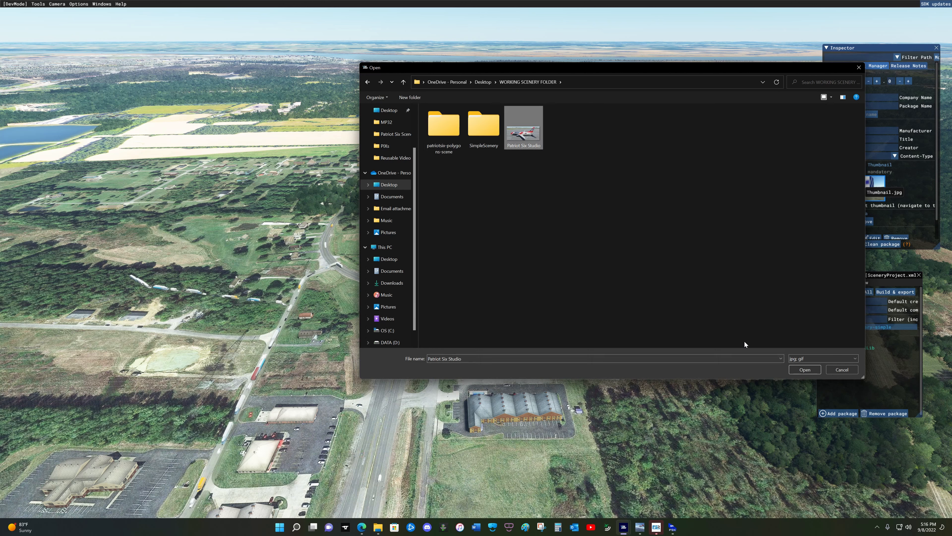
click(799, 369)
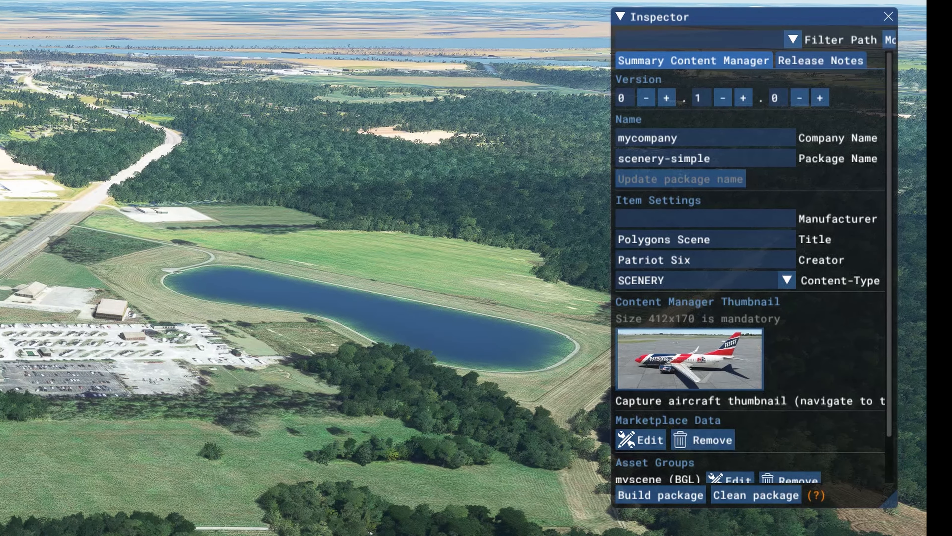
- Build the package, saving the project first, and hide the Console window
click(663, 495)
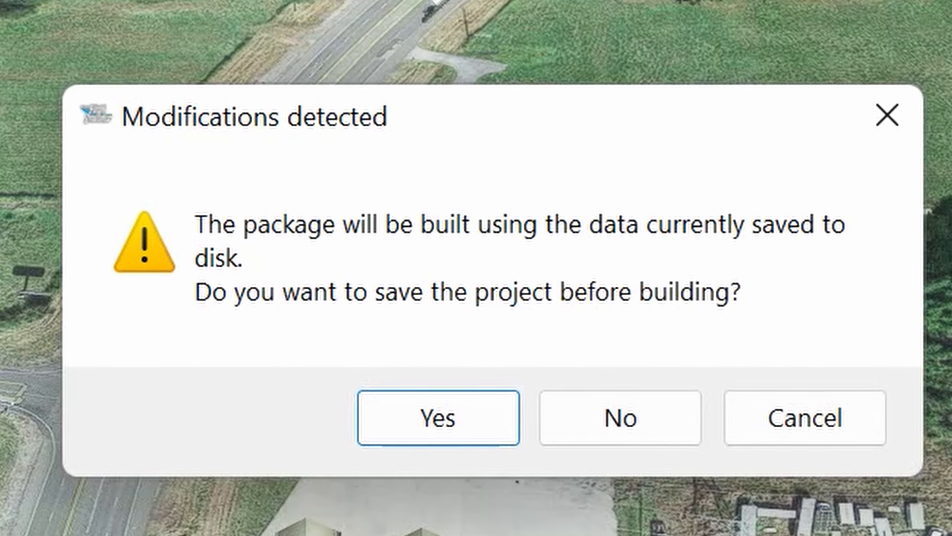
click(441, 415)
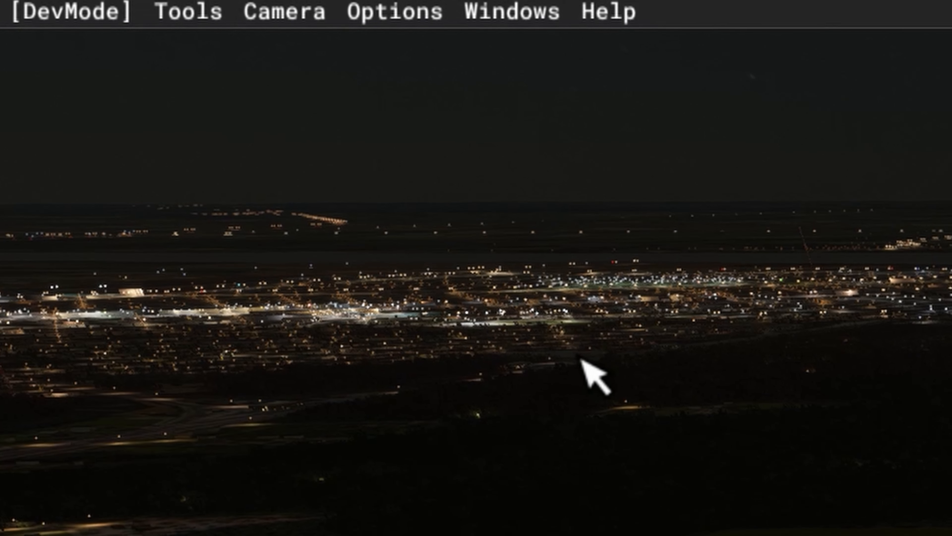
click(510, 11)
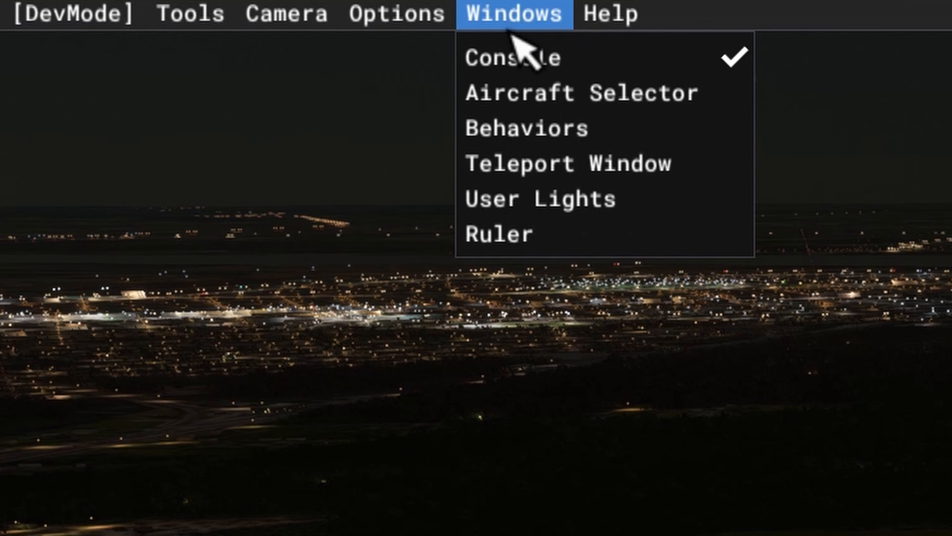
click(518, 60)
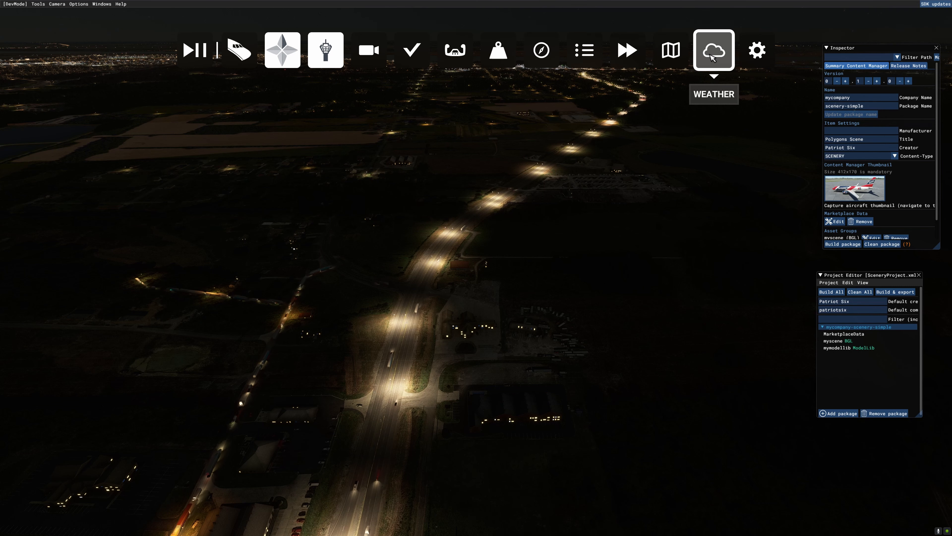
click(713, 56)
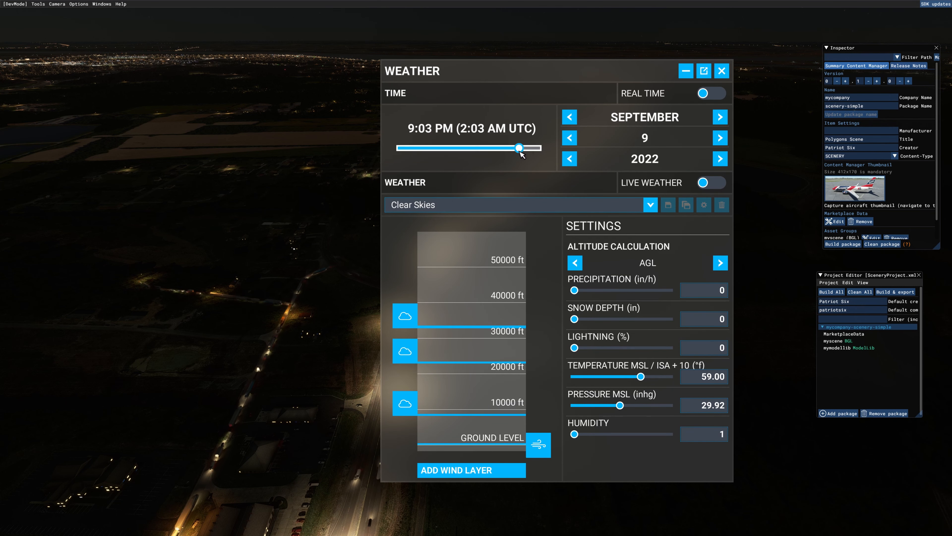
- Set the simulator's time of day back to daylight and close the Weather settings
drag(519, 149, 469, 153)
click(722, 71)
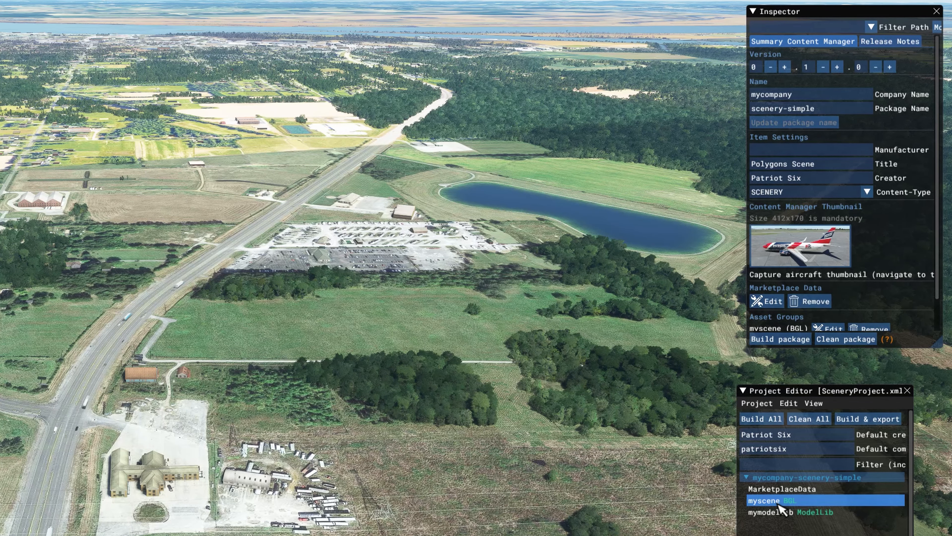
- Load the myscene BGL asset group in the Scenery Editor and check that its Objects and Gizmo windows are enabled
click(778, 504)
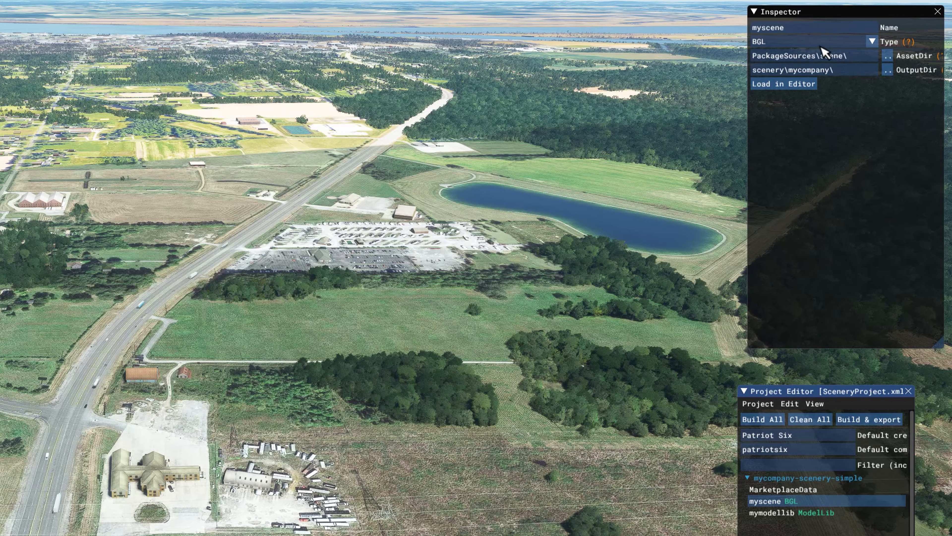
click(792, 85)
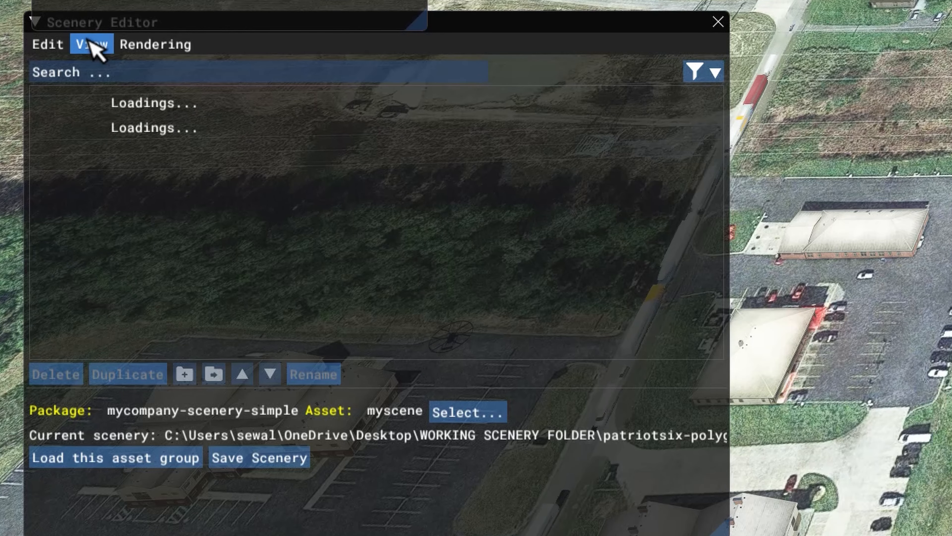
click(105, 55)
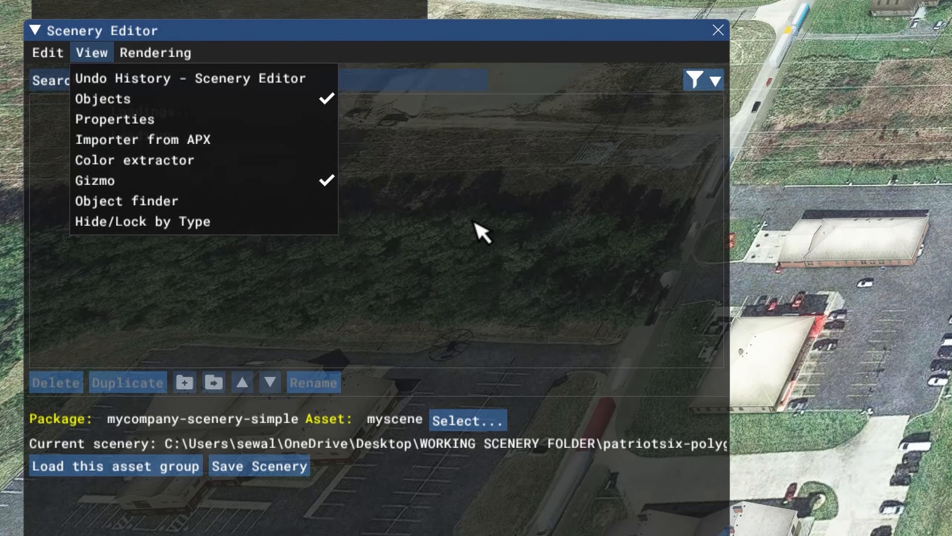
click(464, 210)
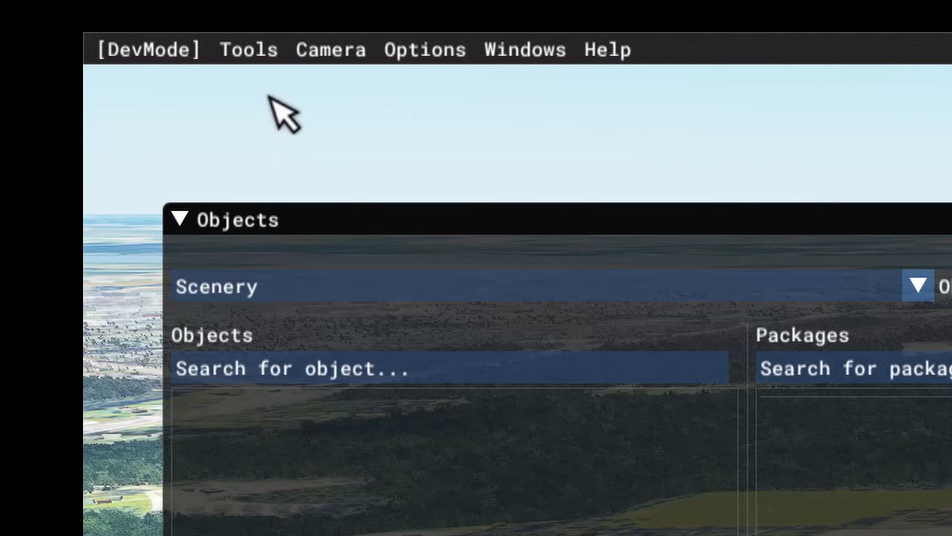
- Set the object type for new scenery objects to Polygon
click(247, 48)
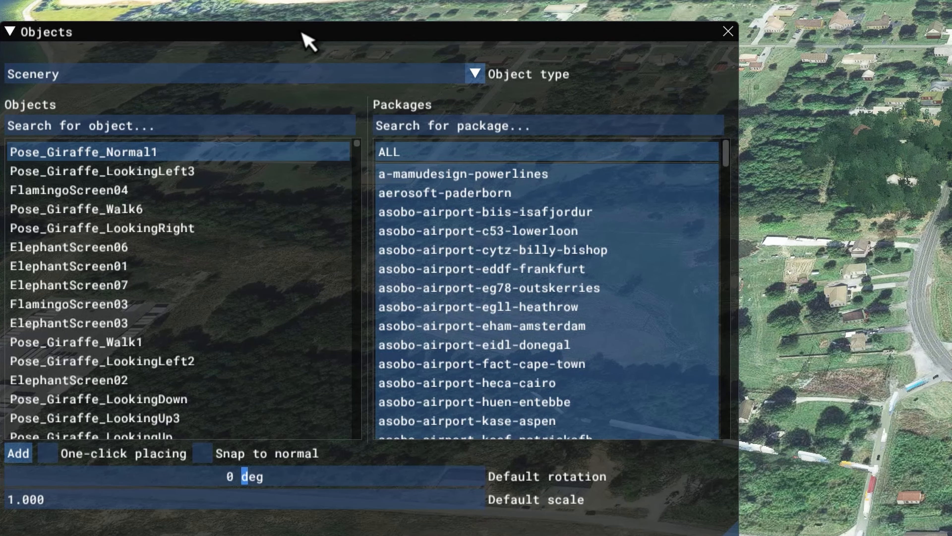
click(473, 75)
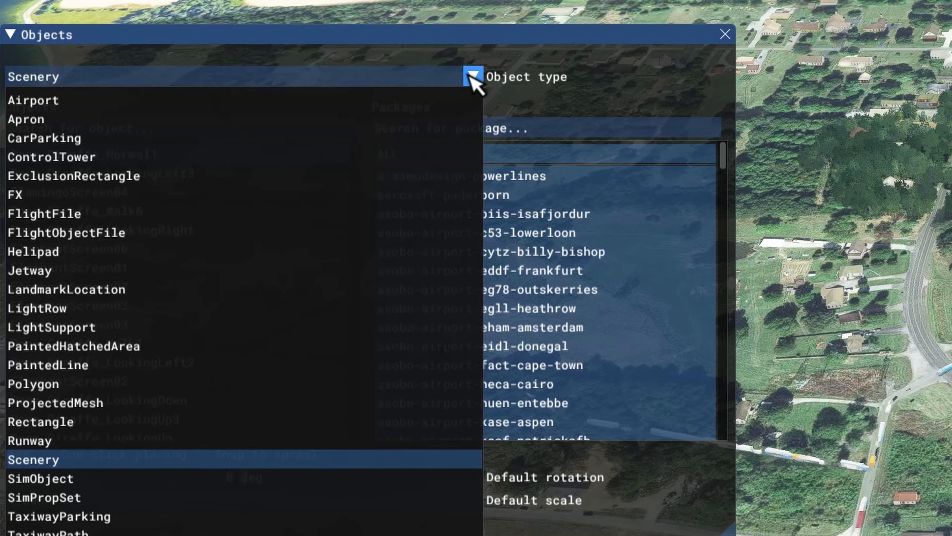
click(91, 387)
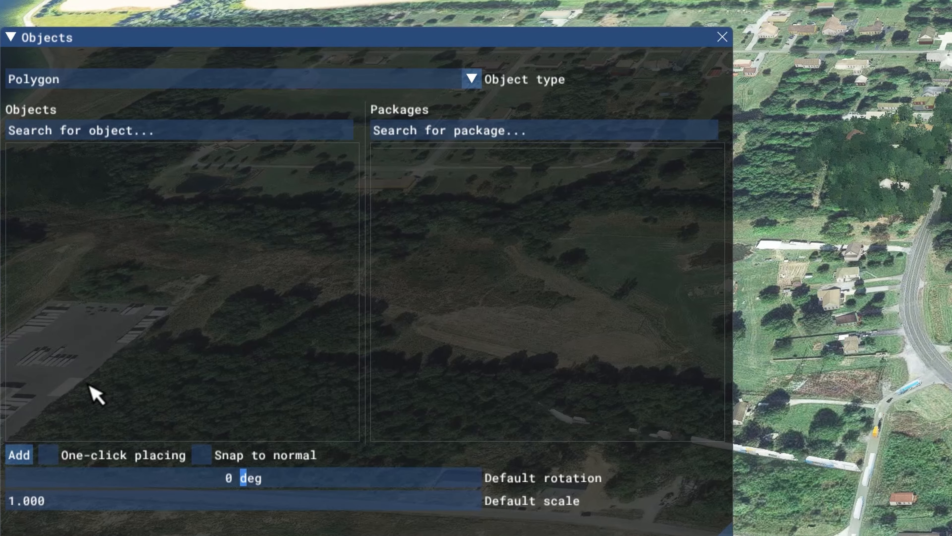
- Draw a four-cornered trial polygon on the grass field just below the orange-walled building, and delete it
scroll(566, 478, up, 3)
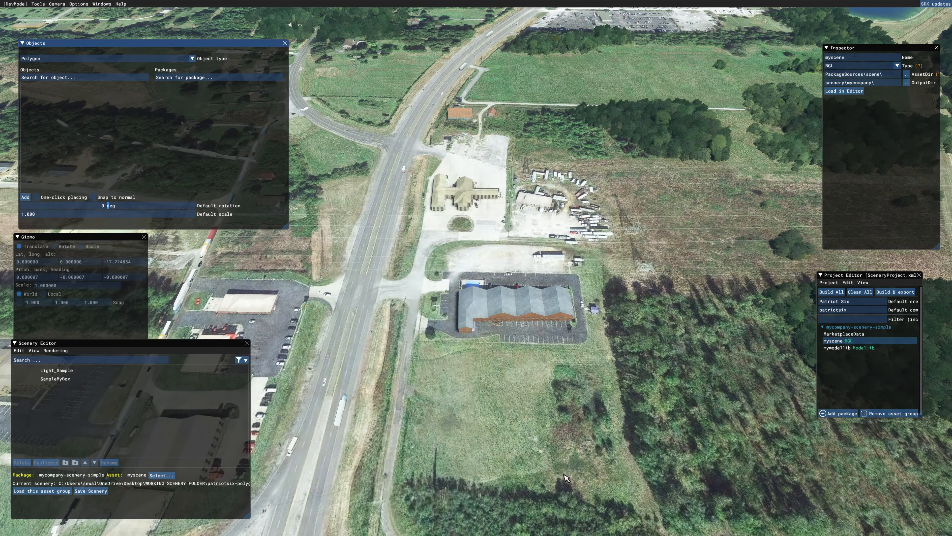
key(s)
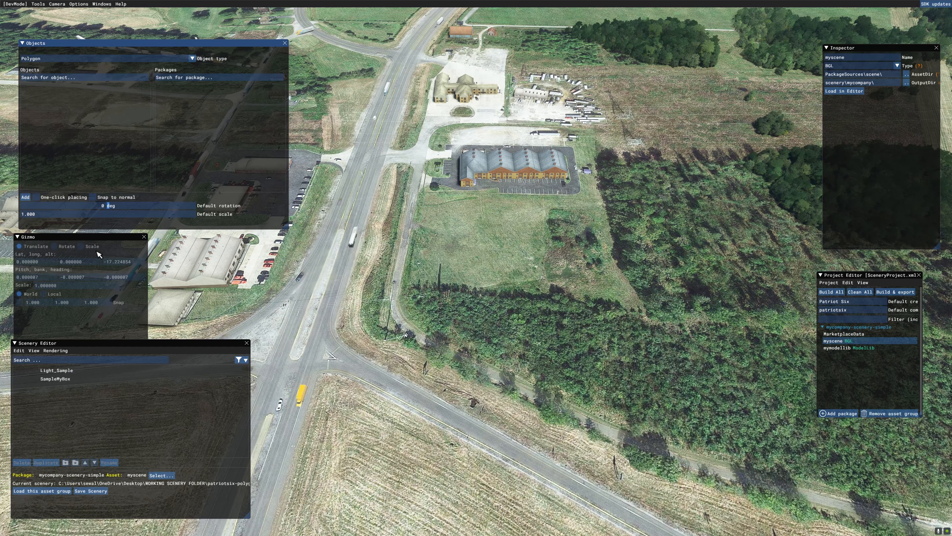
click(25, 197)
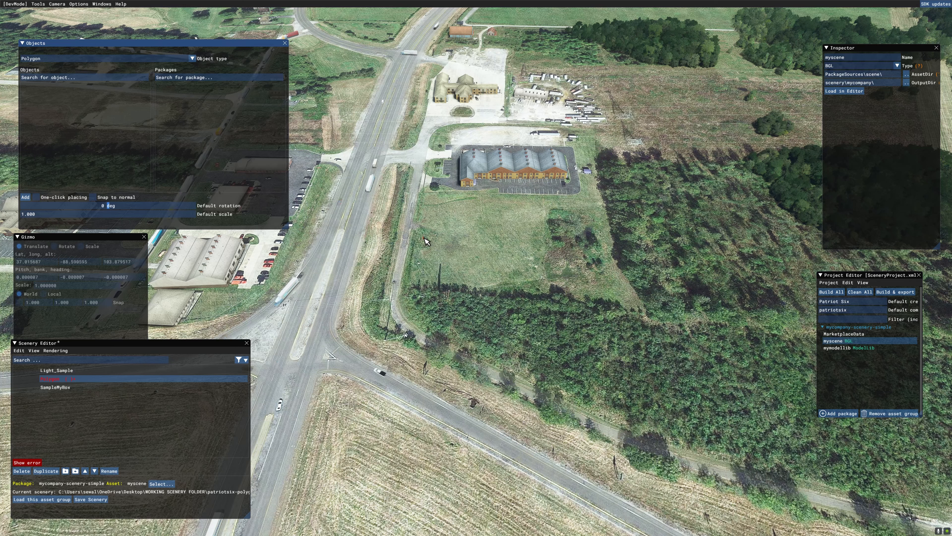
click(424, 238)
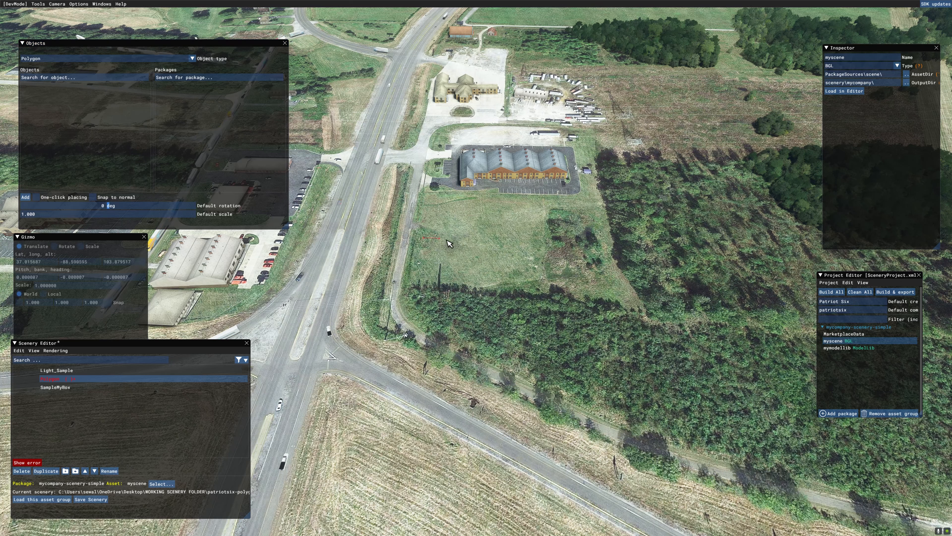
click(520, 237)
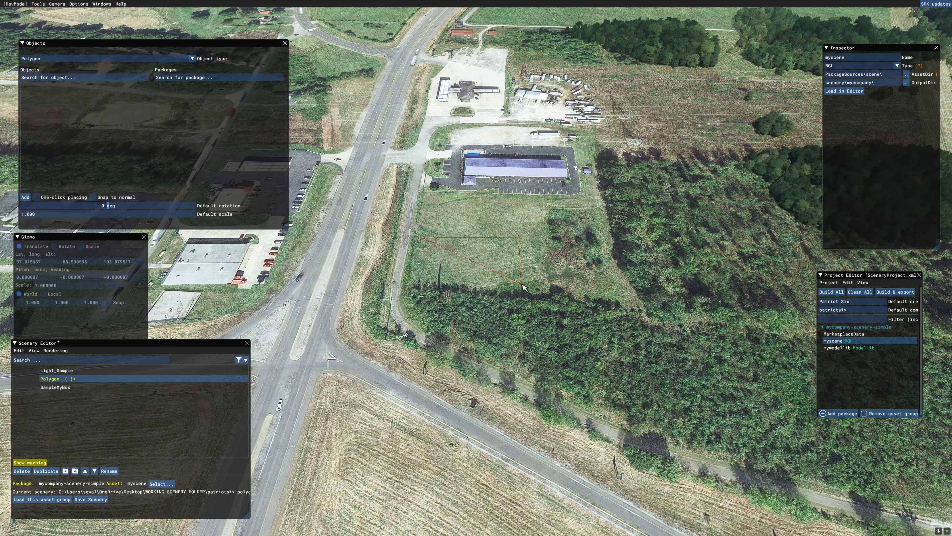
click(420, 279)
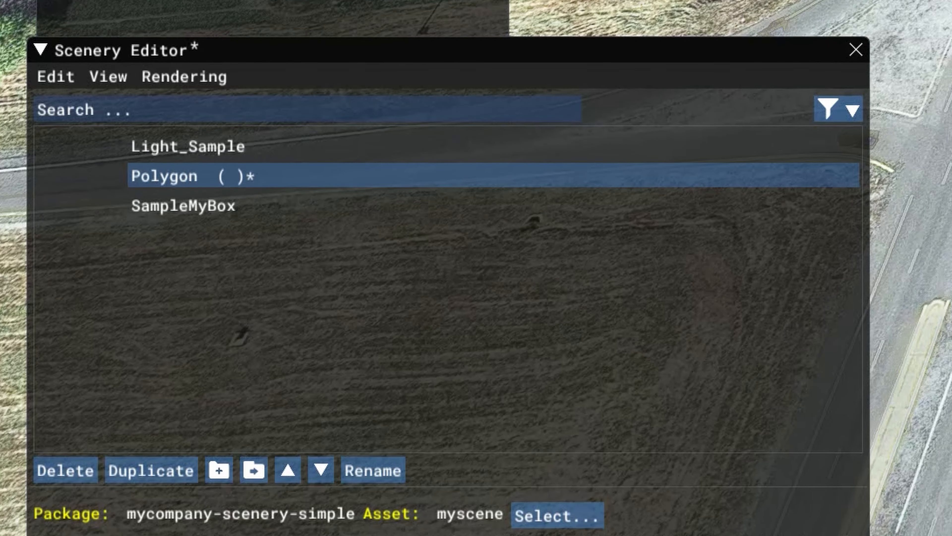
key(Delete)
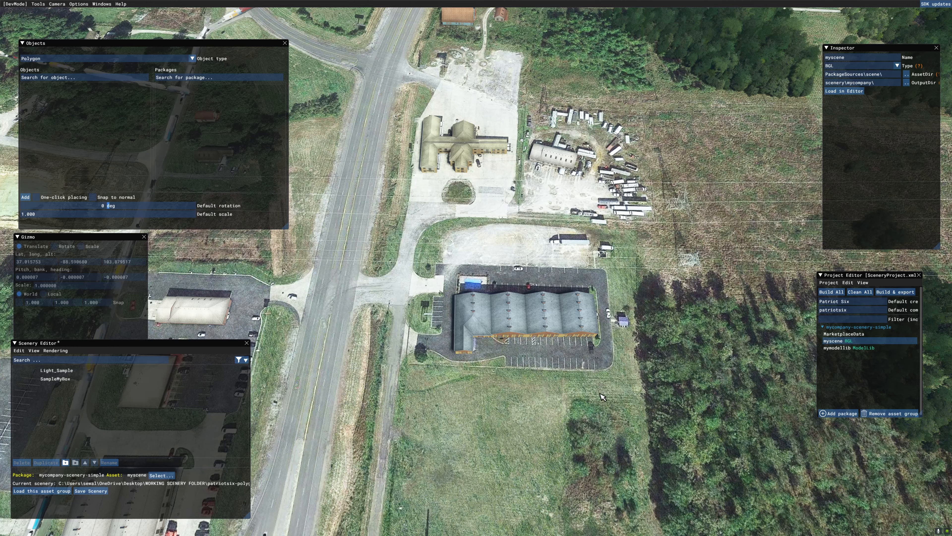
- Add a large four-cornered polygon enclosing the roadside buildings, the truck lot and the upper part of the grass field
click(26, 197)
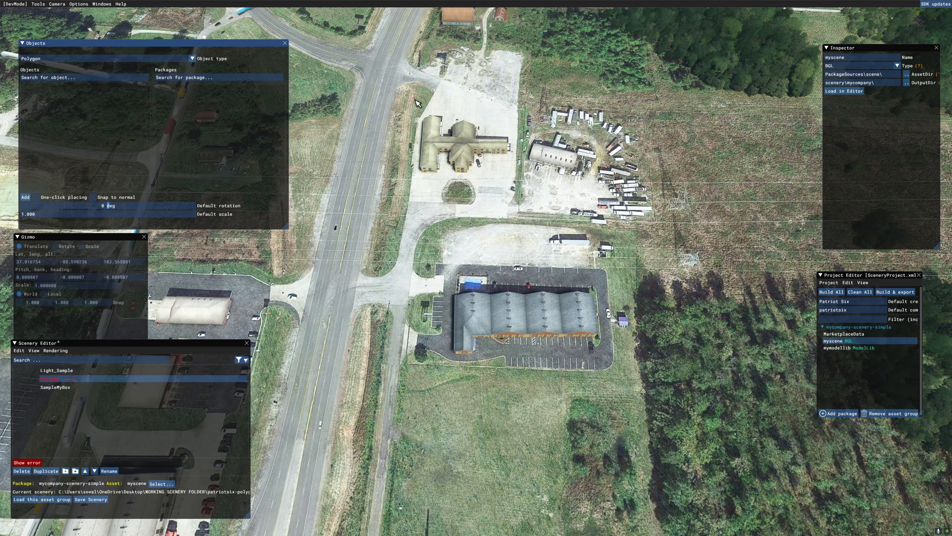
click(356, 422)
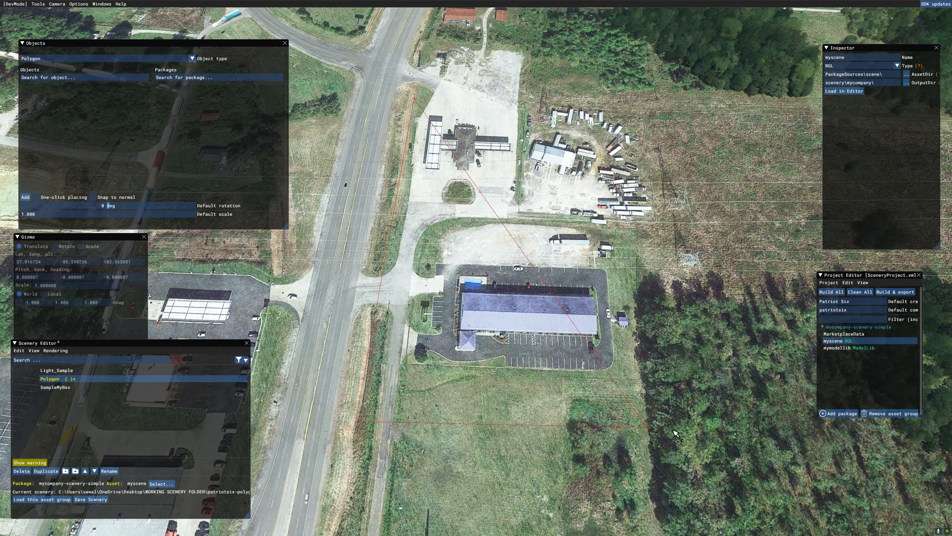
click(650, 434)
click(644, 92)
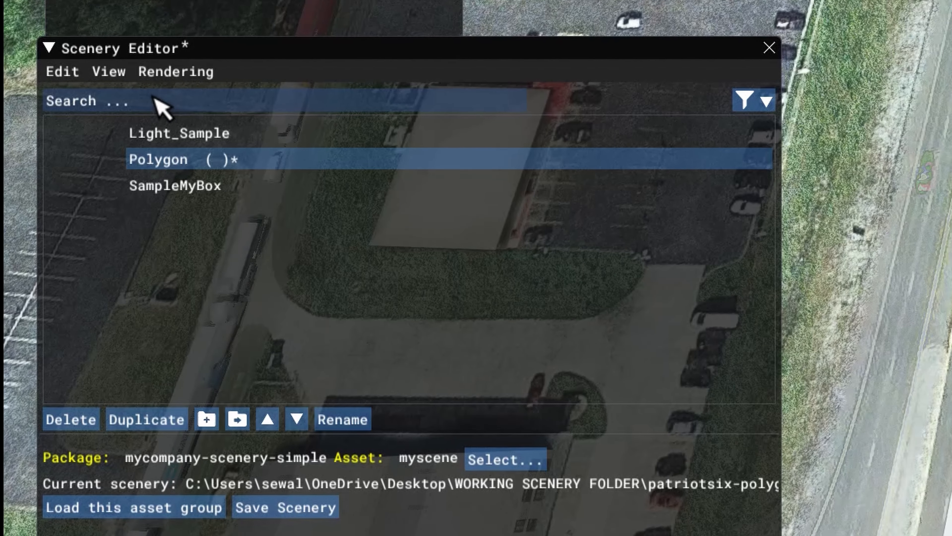
- Show the Properties window for the new polygon, then deselect the polygon and reselect it from the scenery object list
click(107, 74)
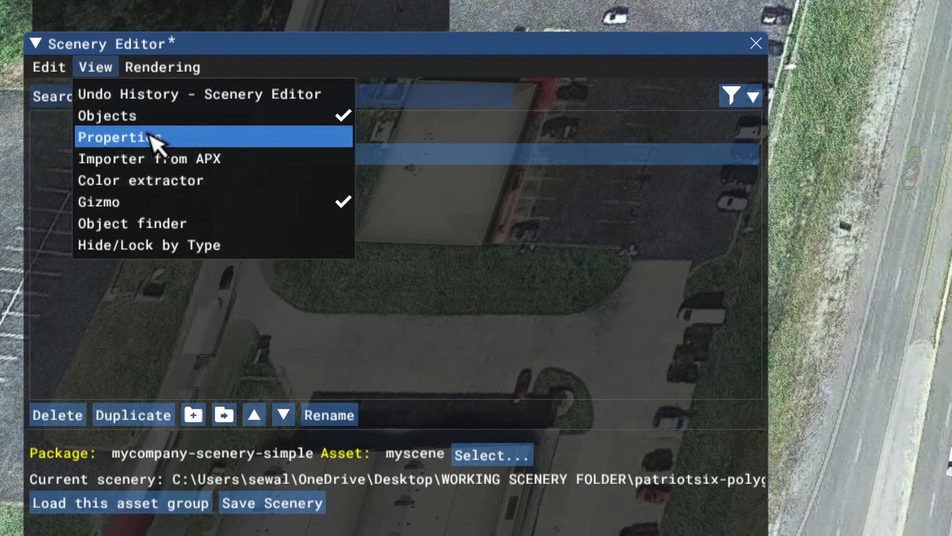
click(158, 143)
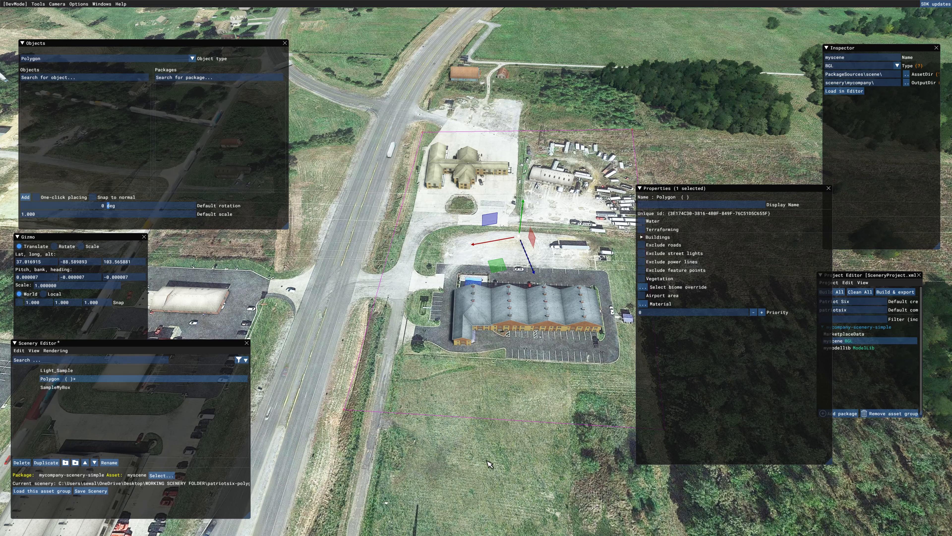
click(474, 479)
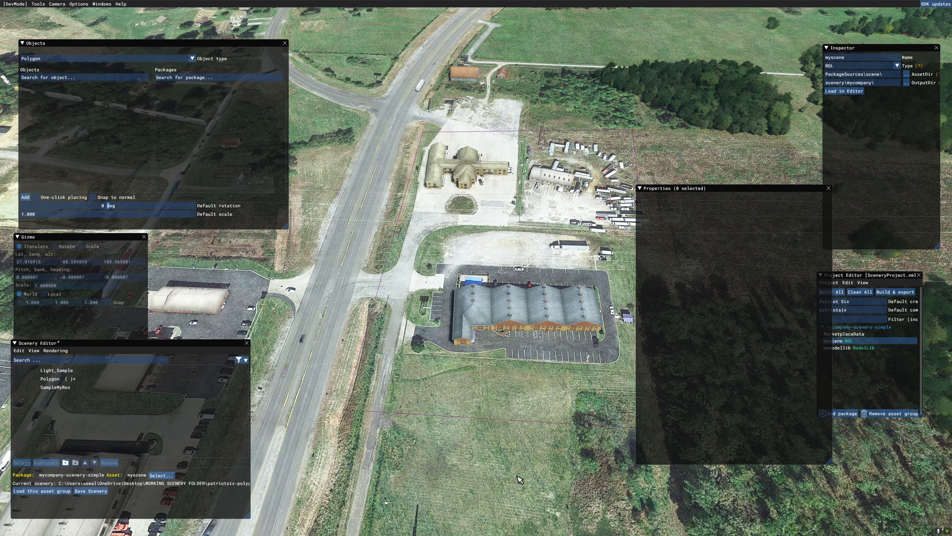
click(505, 244)
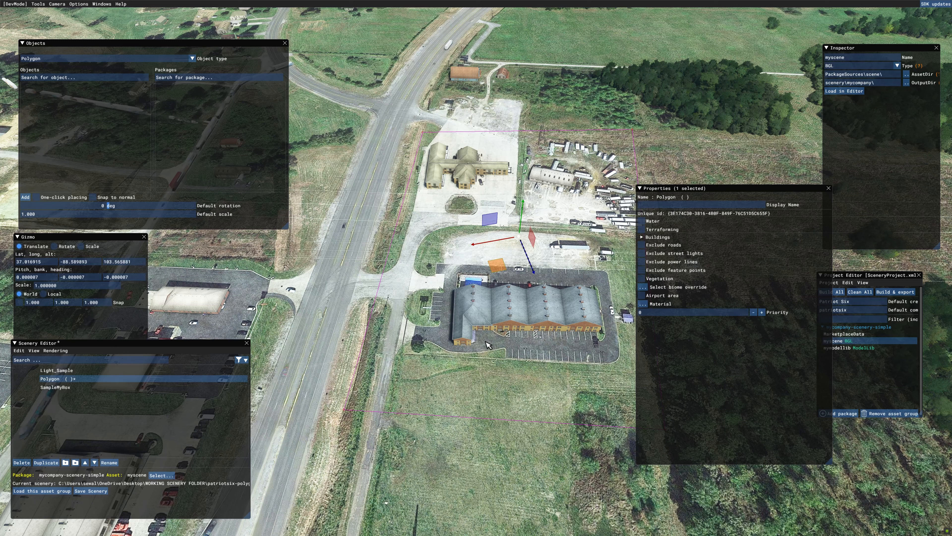
click(486, 468)
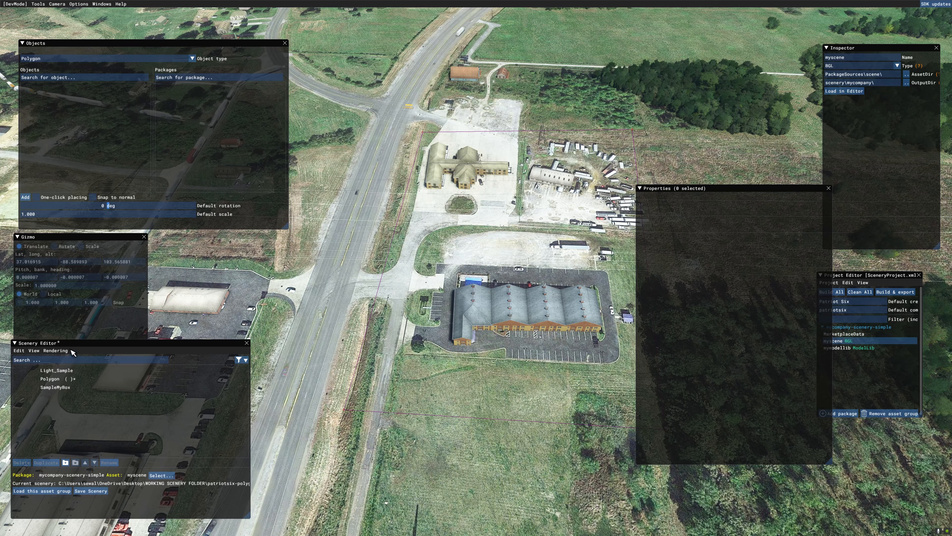
click(90, 378)
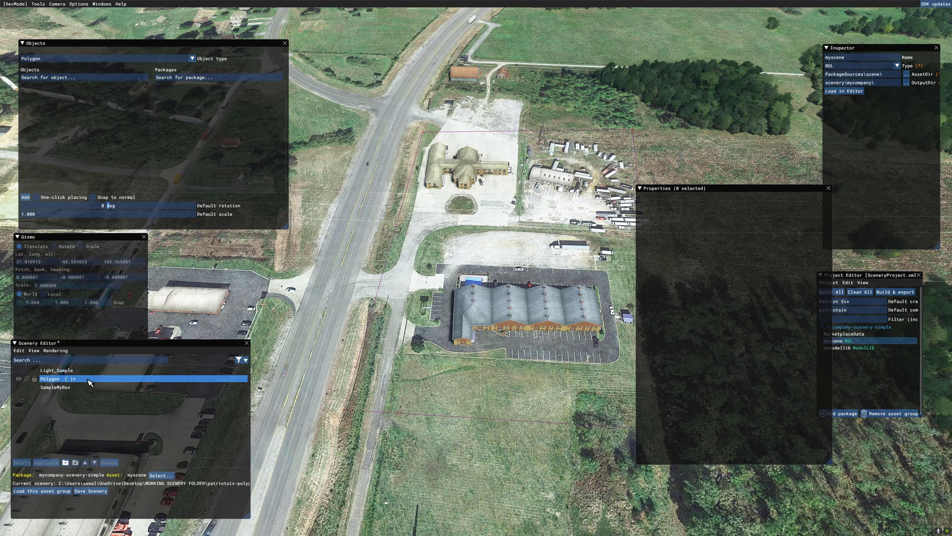
click(89, 379)
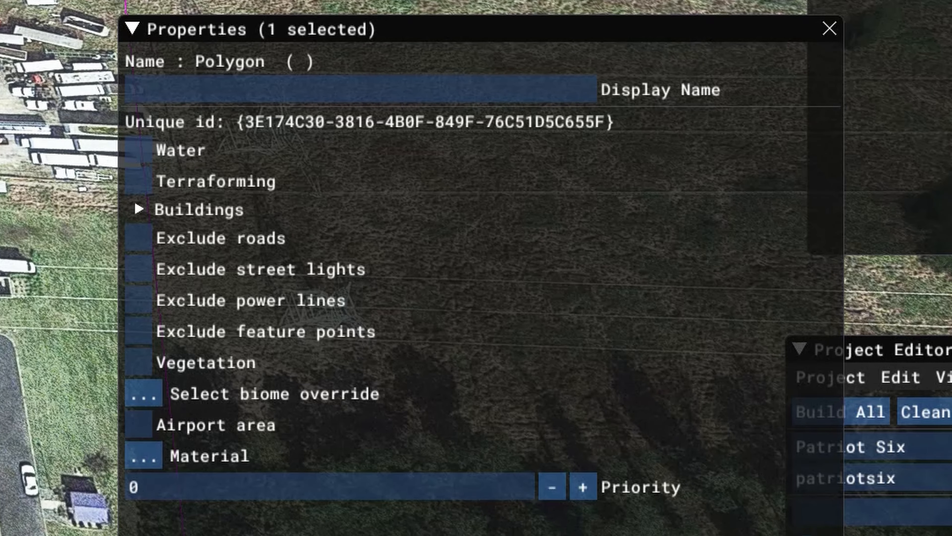
- Exclude all buildings inside the selected polygon and view the cleared area from a lower angle
click(140, 210)
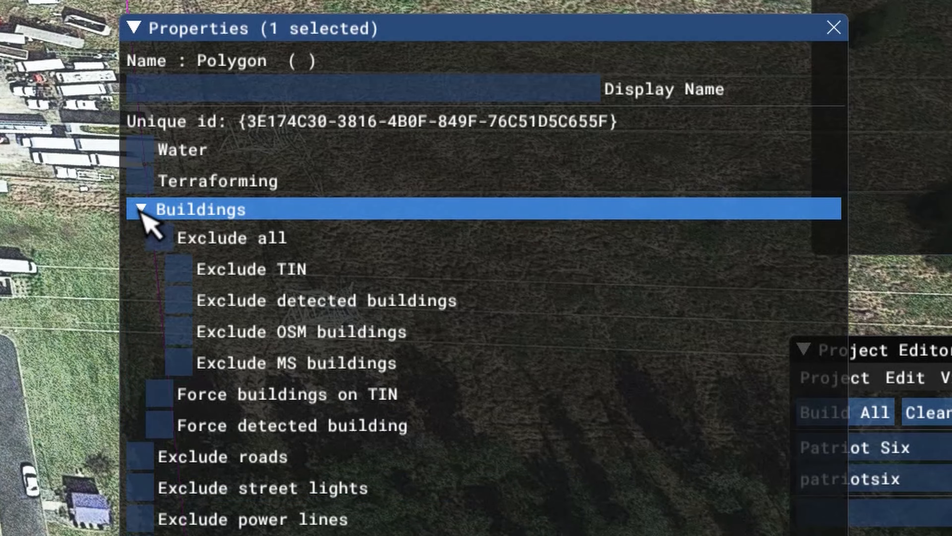
click(167, 236)
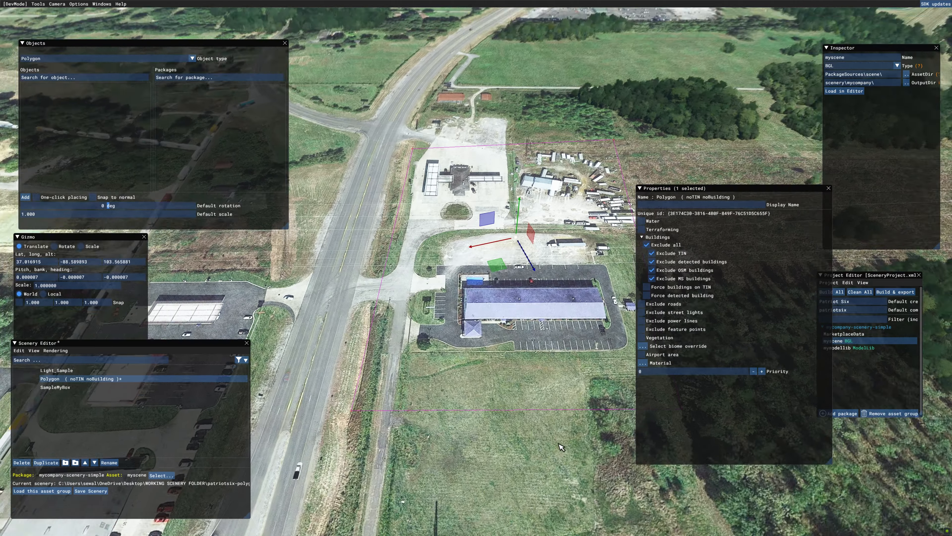
middle_drag(558, 443, 589, 414)
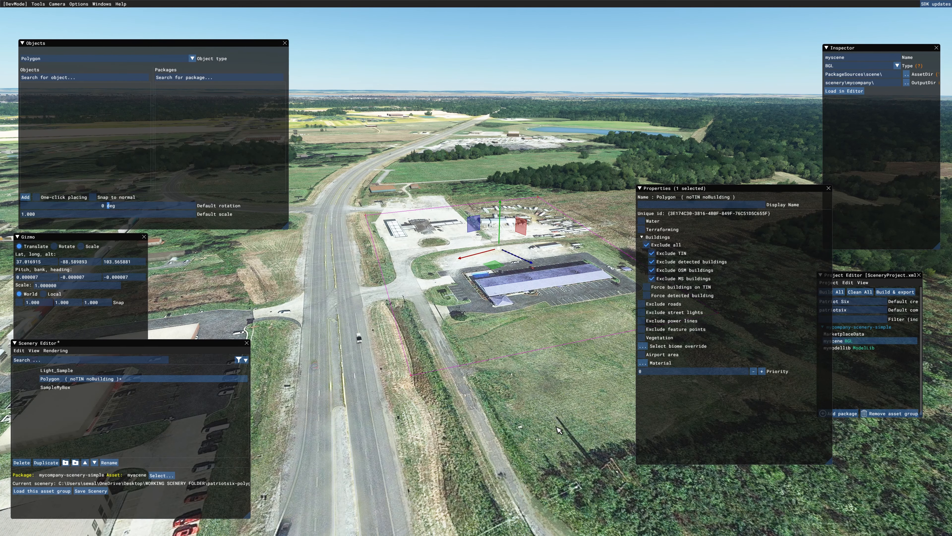
middle_drag(554, 430, 602, 461)
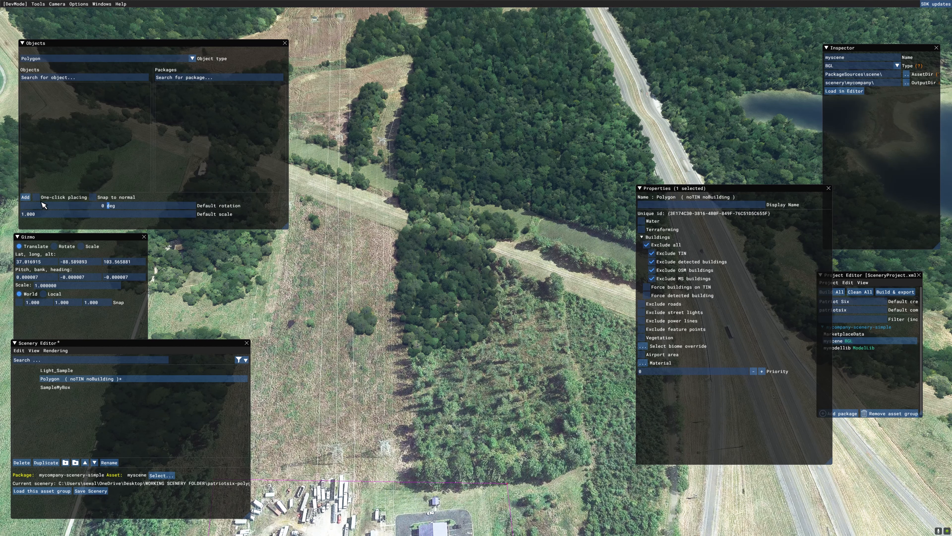
- Outline the wooded block behind the blue-roofed building with a new polygon and set its vegetation scale and density factor to 0
click(25, 197)
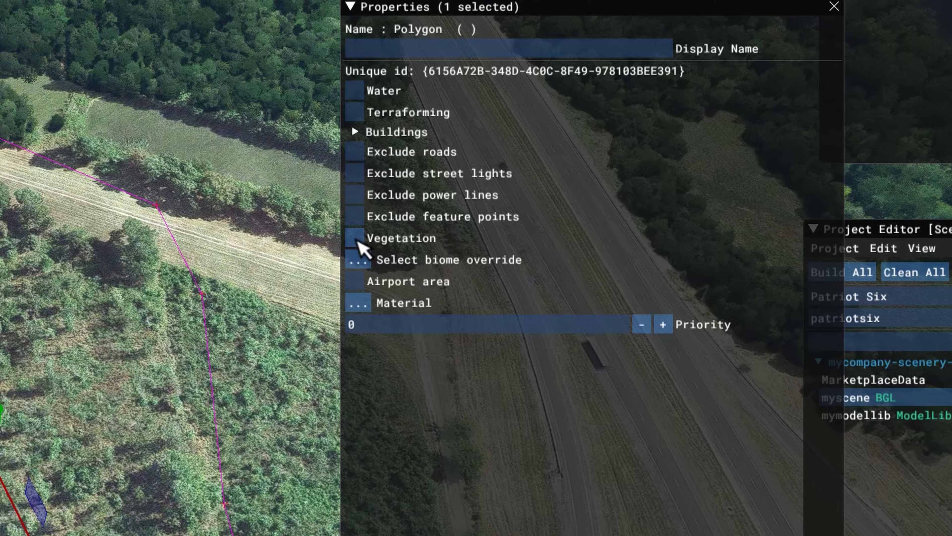
click(642, 280)
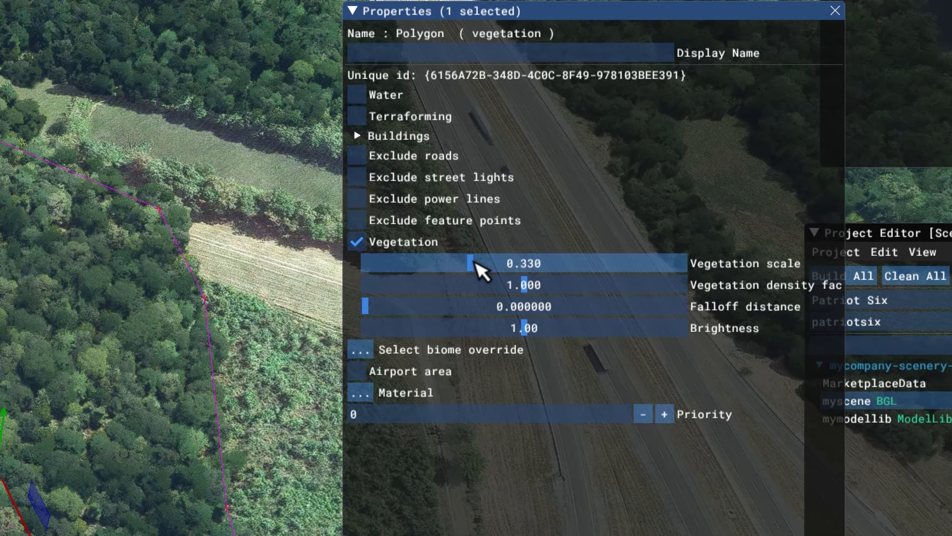
double_click(474, 262)
click(453, 265)
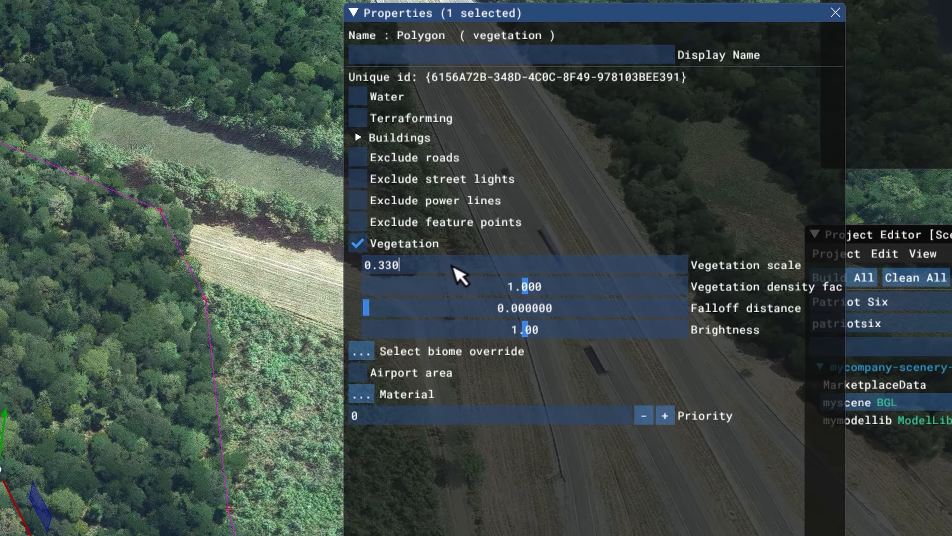
drag(533, 284, 321, 313)
drag(483, 273, 300, 287)
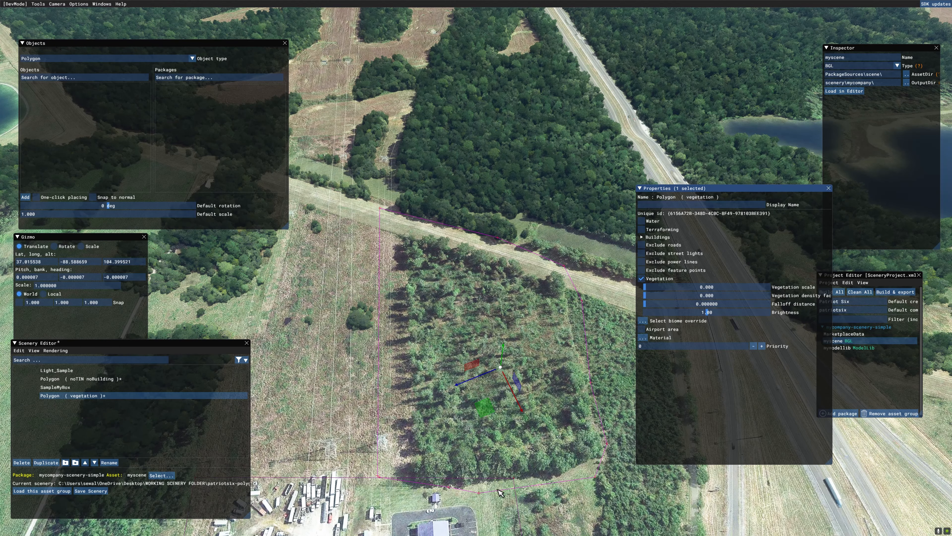
- Delete the vegetation polygon covering the cleared wooded block
right_drag(484, 497, 523, 498)
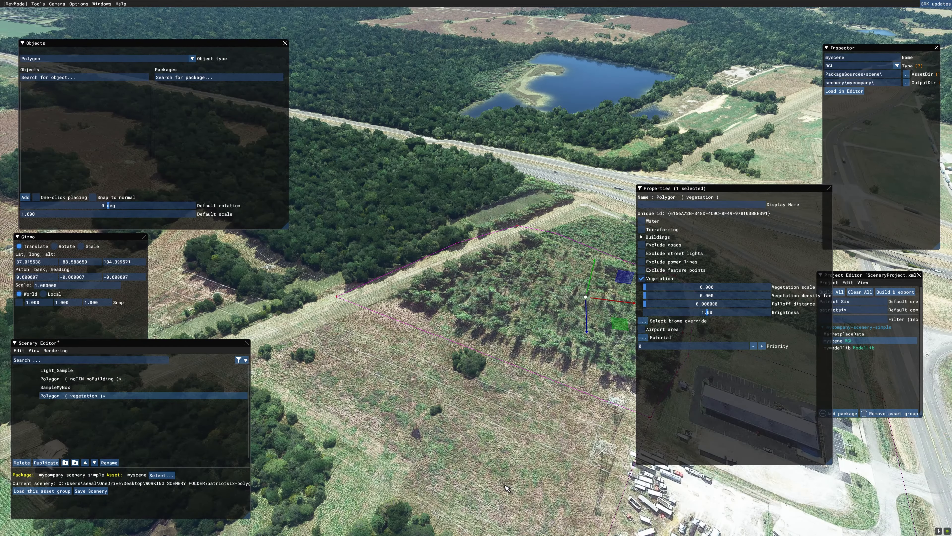
right_drag(504, 493, 592, 502)
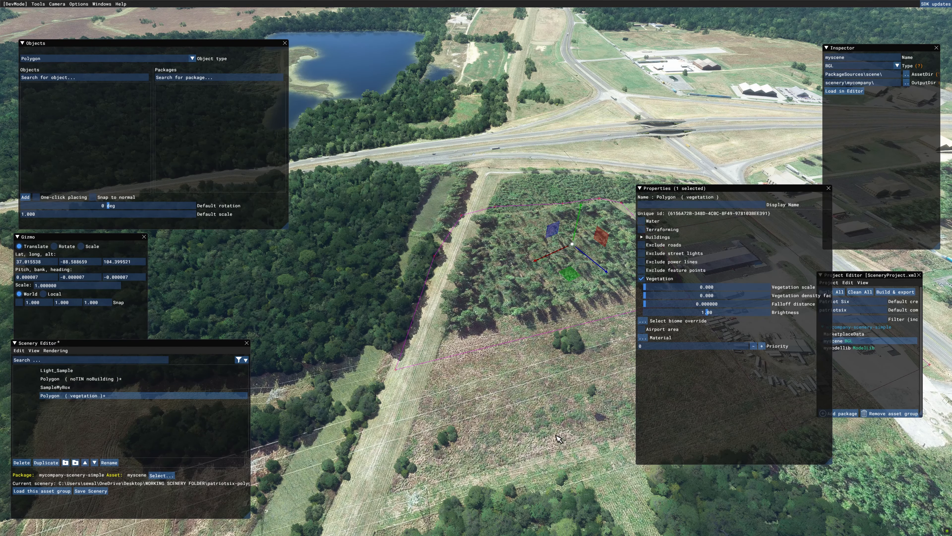
right_drag(556, 434, 580, 447)
key(Delete)
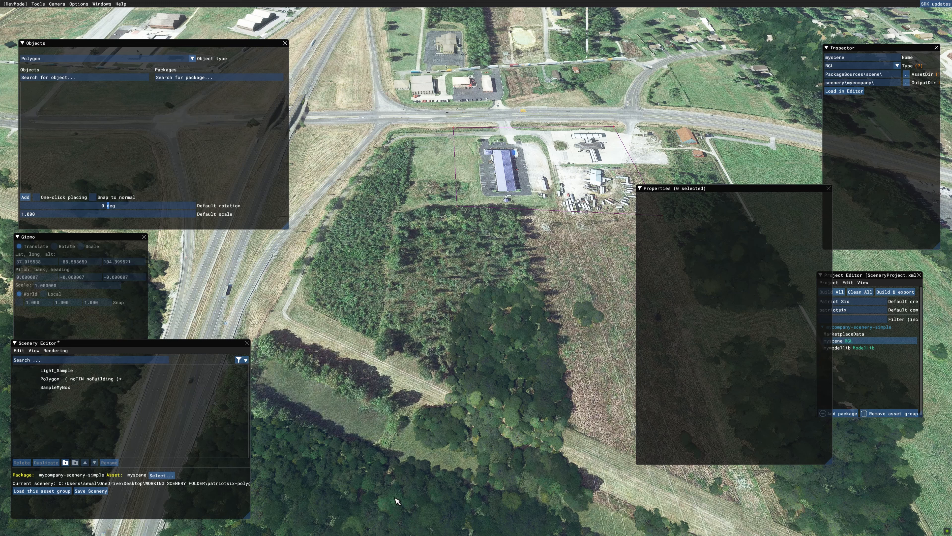
- Add a many-cornered polygon tracing the L-shaped woodland between the blue-roofed building, the highway ramp and the dirt track
middle_drag(396, 500, 508, 454)
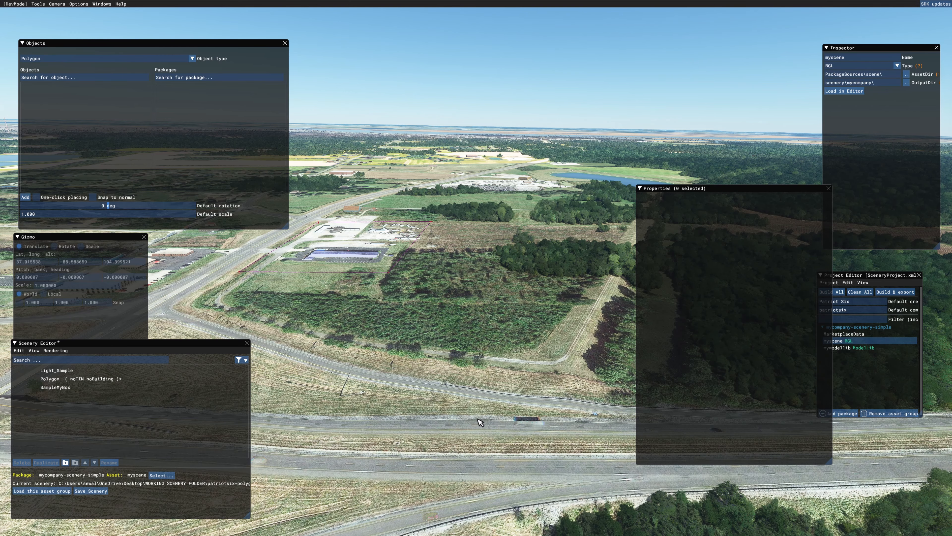
middle_drag(470, 426, 487, 436)
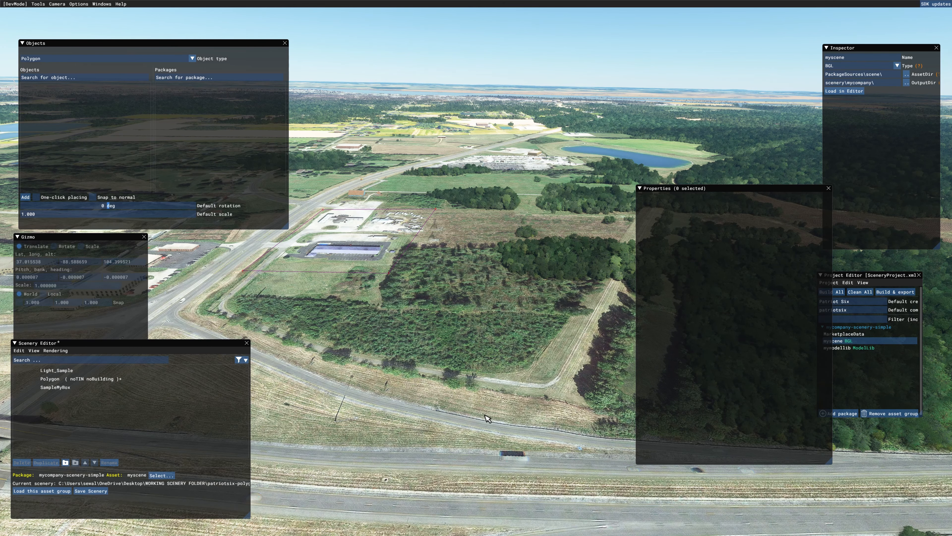
middle_drag(486, 411, 502, 459)
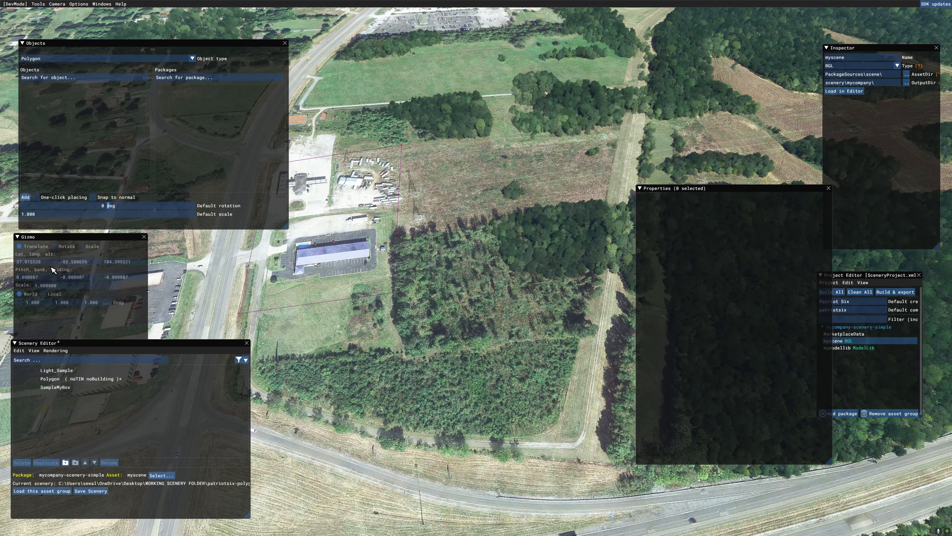
click(26, 198)
click(391, 237)
click(404, 350)
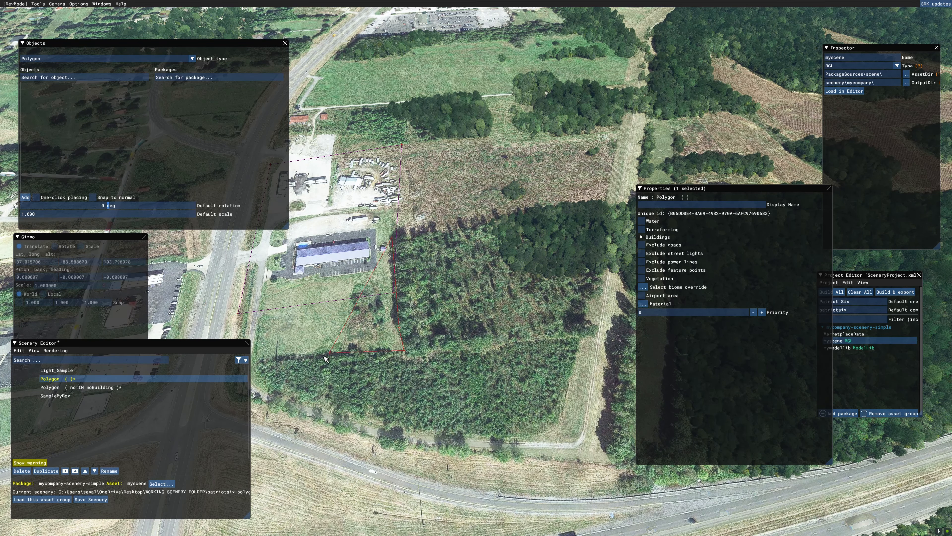
click(259, 359)
click(254, 372)
click(317, 406)
click(467, 431)
click(515, 429)
click(547, 422)
click(559, 412)
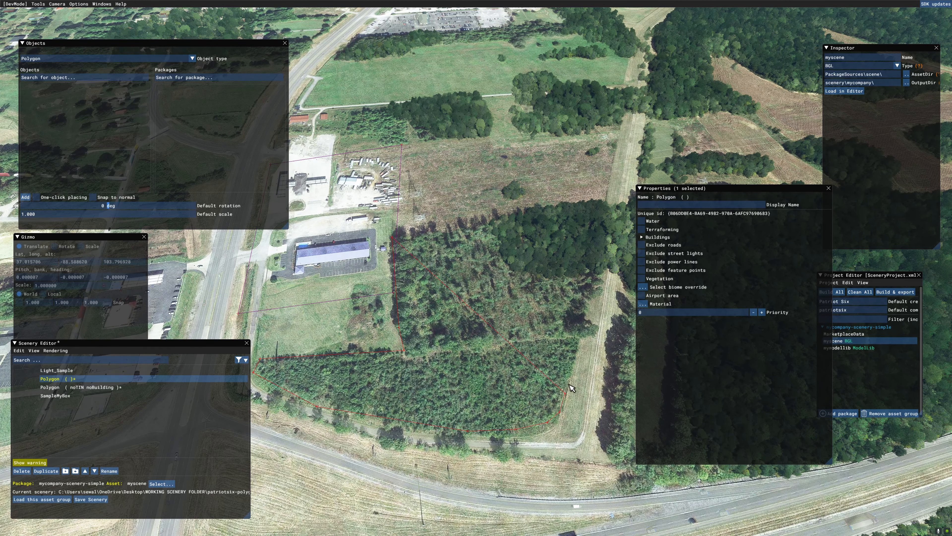
click(569, 381)
click(587, 303)
double_click(597, 201)
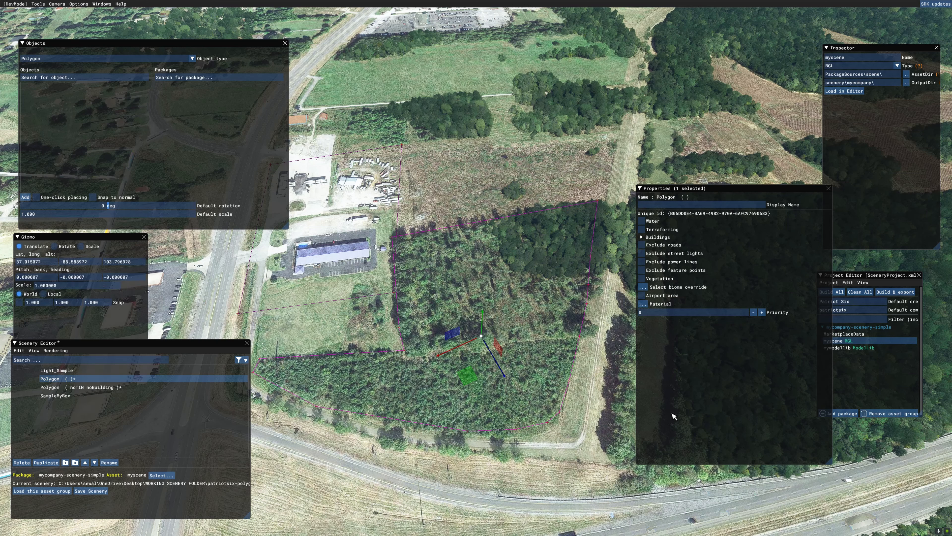
- Enable vegetation for the woodland polygon and set its vegetation scale to 0.911 and density factor to 2
click(641, 278)
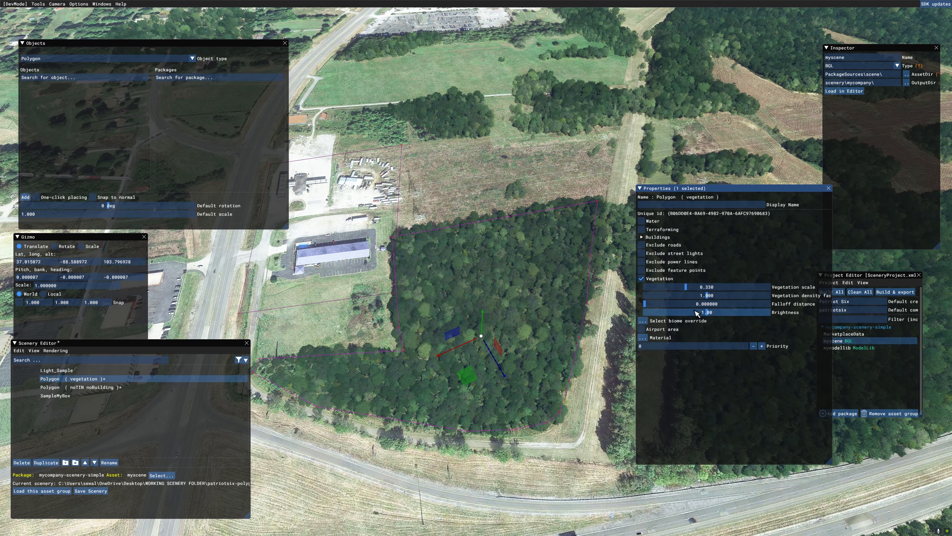
double_click(689, 287)
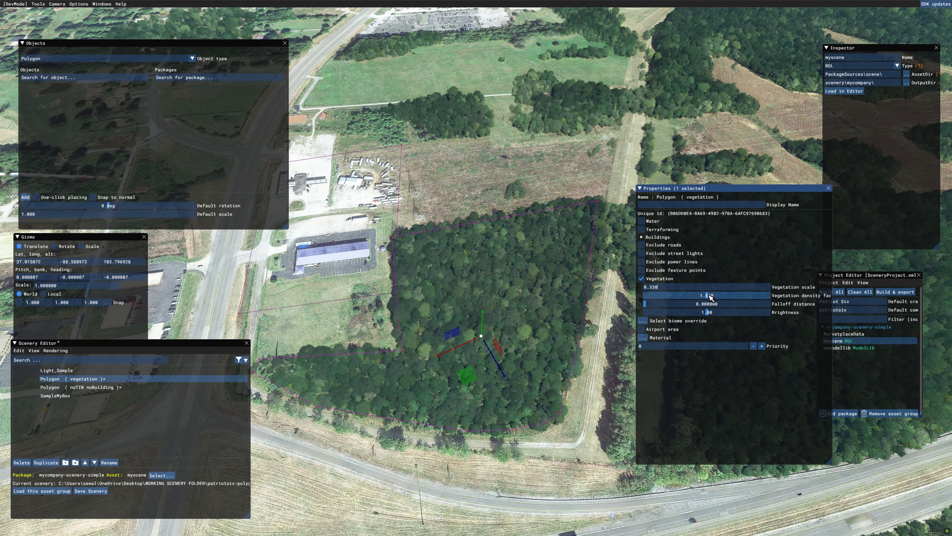
drag(708, 295, 774, 299)
drag(689, 288, 759, 296)
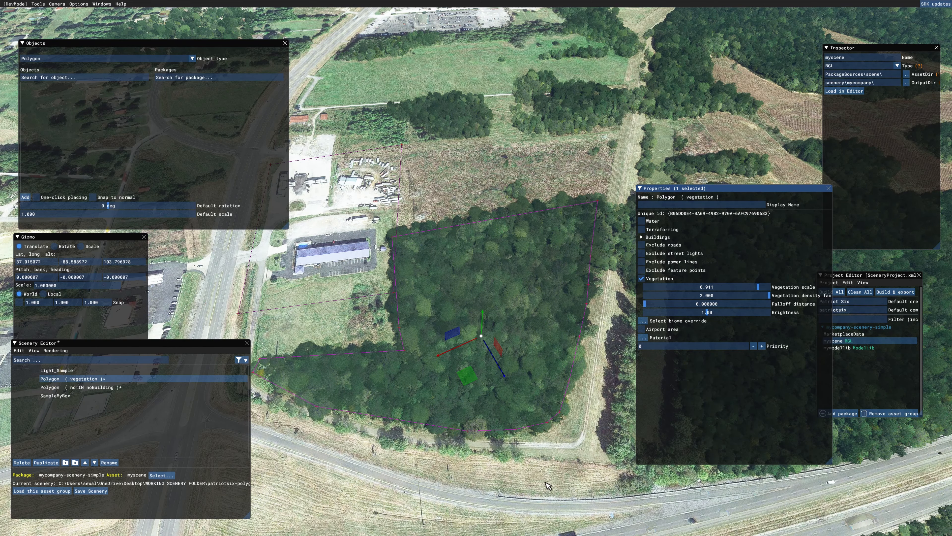
- Add a narrow polygon over the tree strip beside the dirt track and enable vegetation for it
right_drag(545, 478, 567, 492)
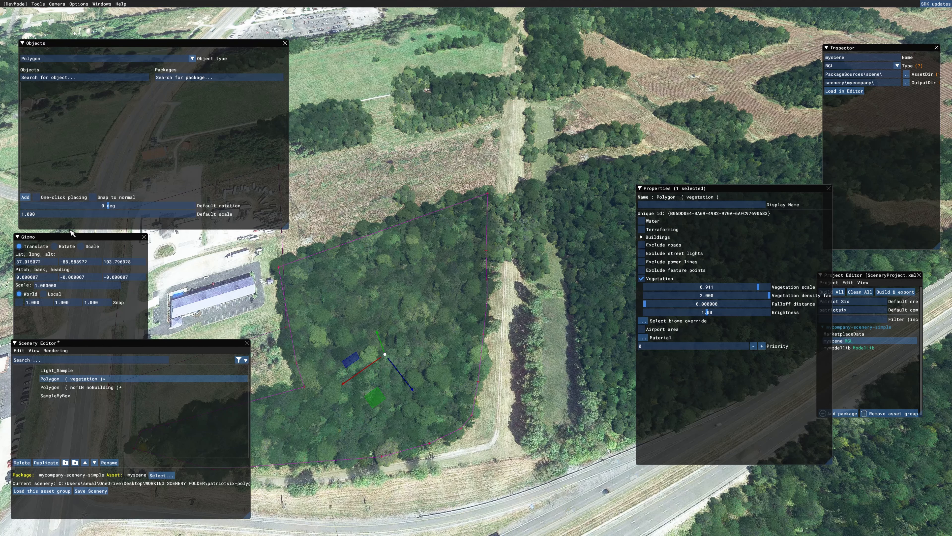
click(25, 198)
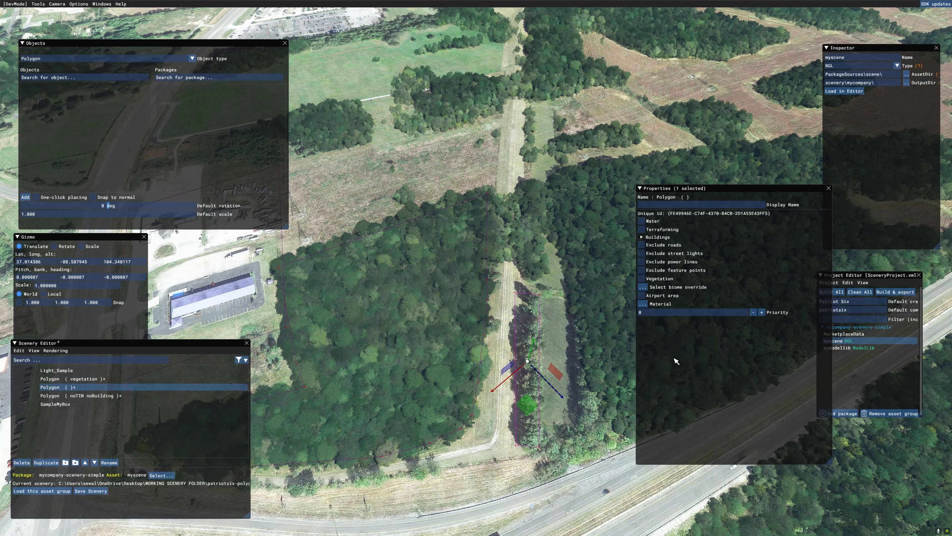
click(642, 278)
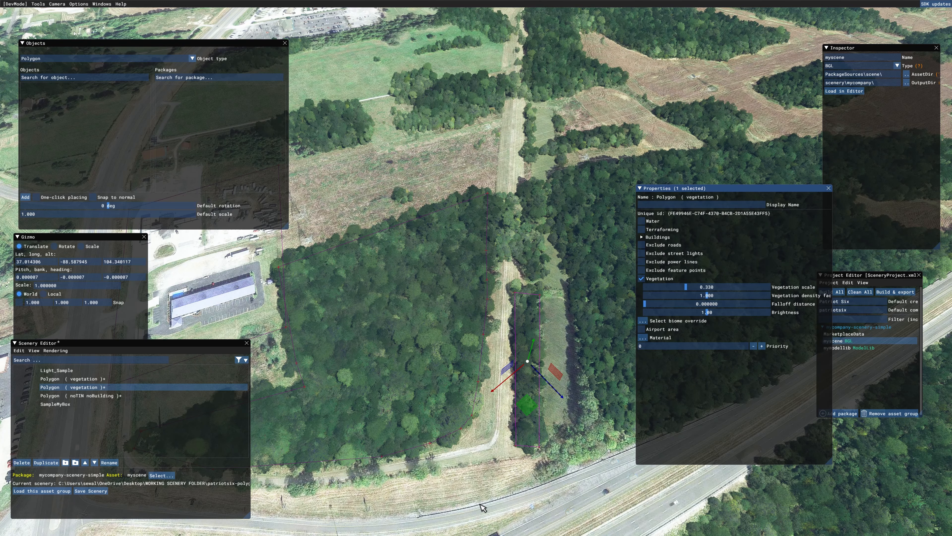
- Add a polygon enclosing the roadside end of the long green field next to the parking lot
middle_drag(474, 505, 508, 483)
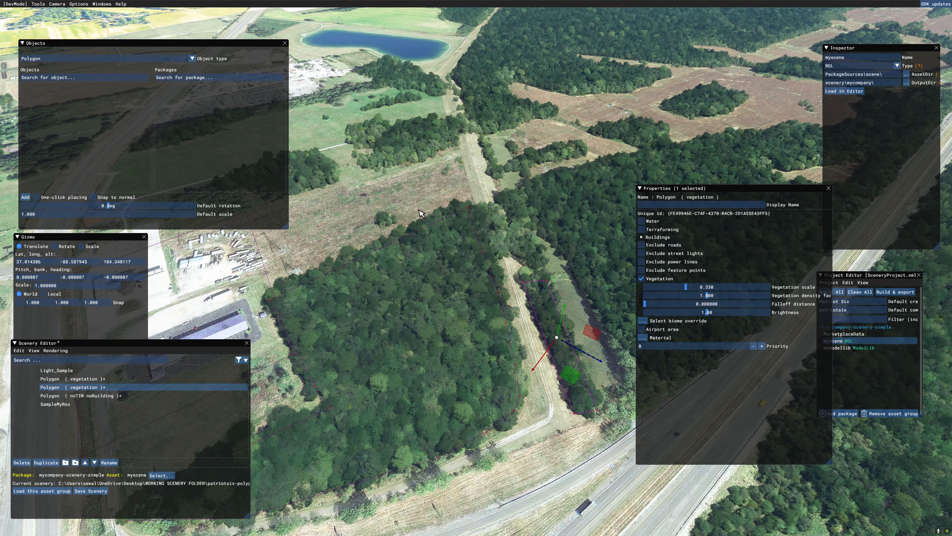
key(a)
key(w)
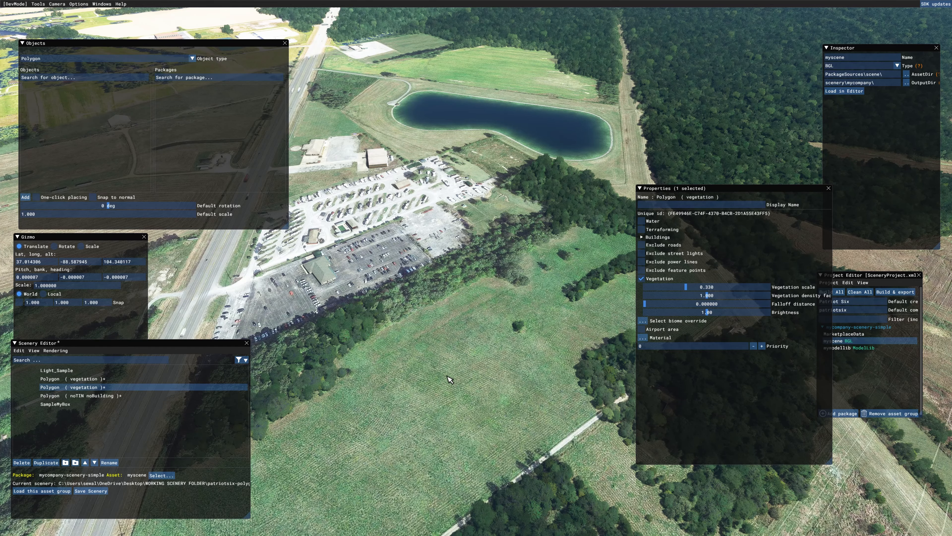
mouse_move(447, 375)
middle_down()
mouse_move(490, 385)
mouse_move(448, 359)
middle_up()
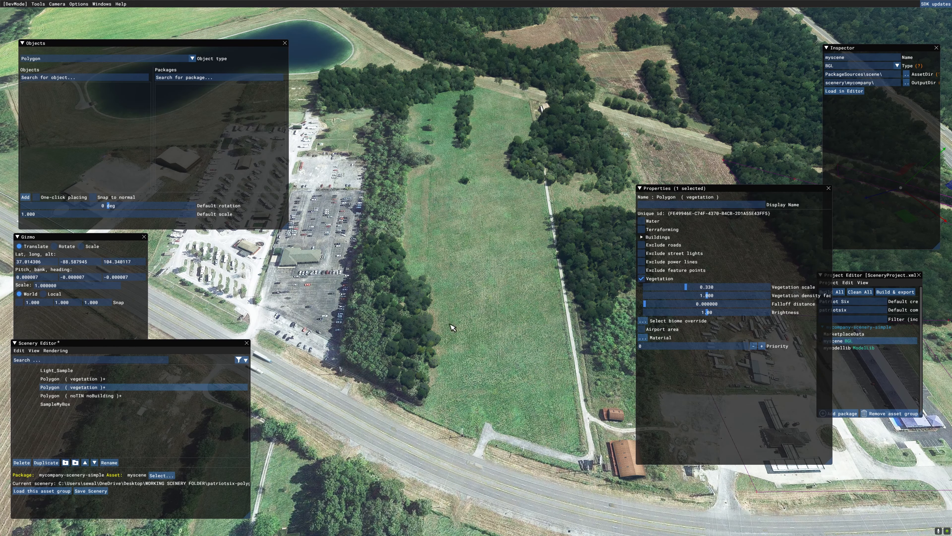
click(25, 197)
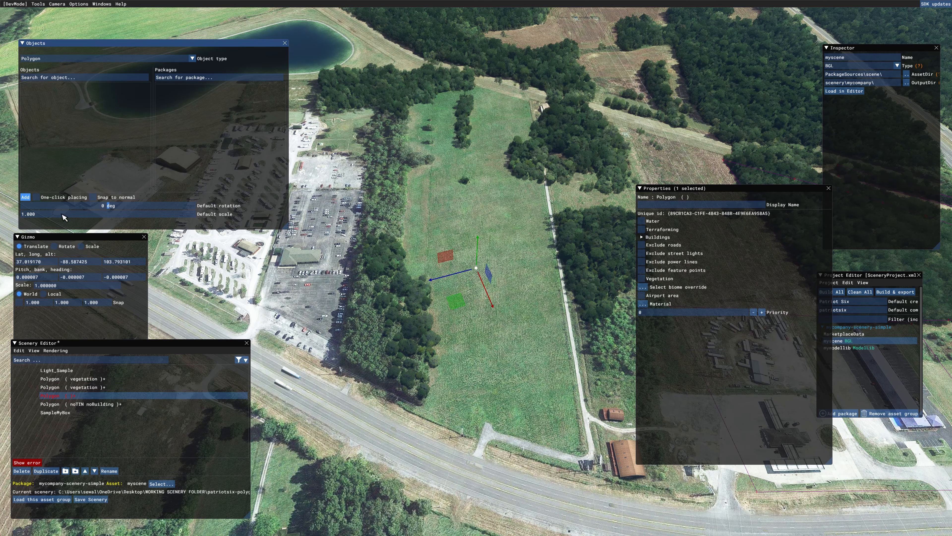
click(442, 255)
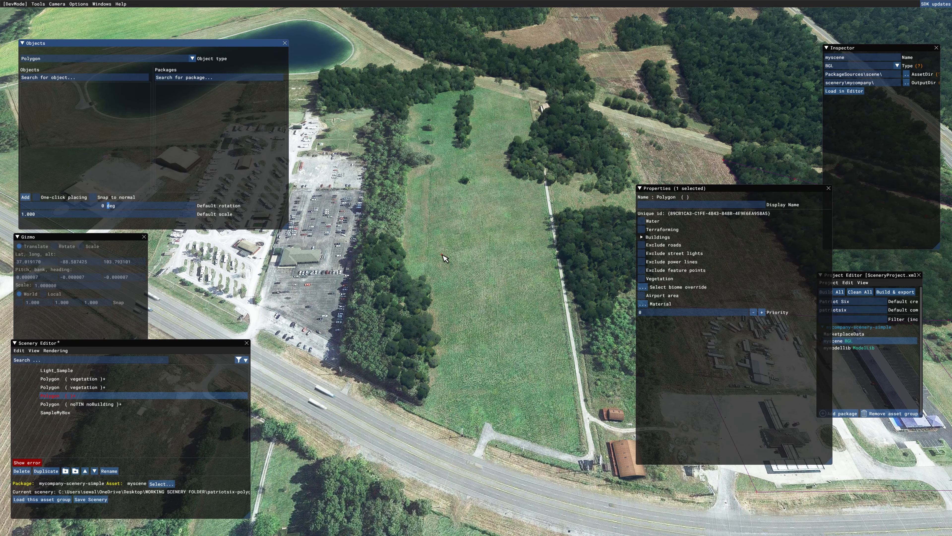
click(431, 401)
click(509, 429)
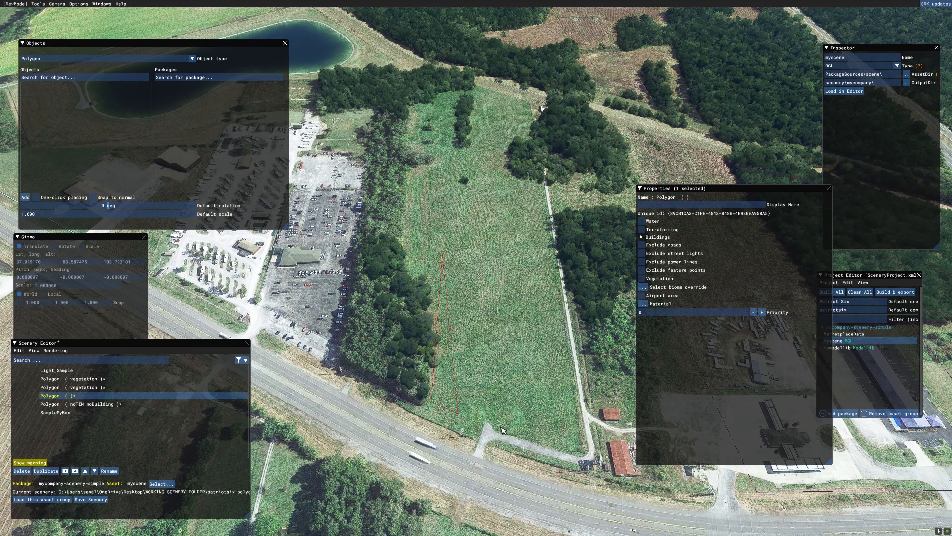
click(572, 443)
click(548, 255)
click(442, 255)
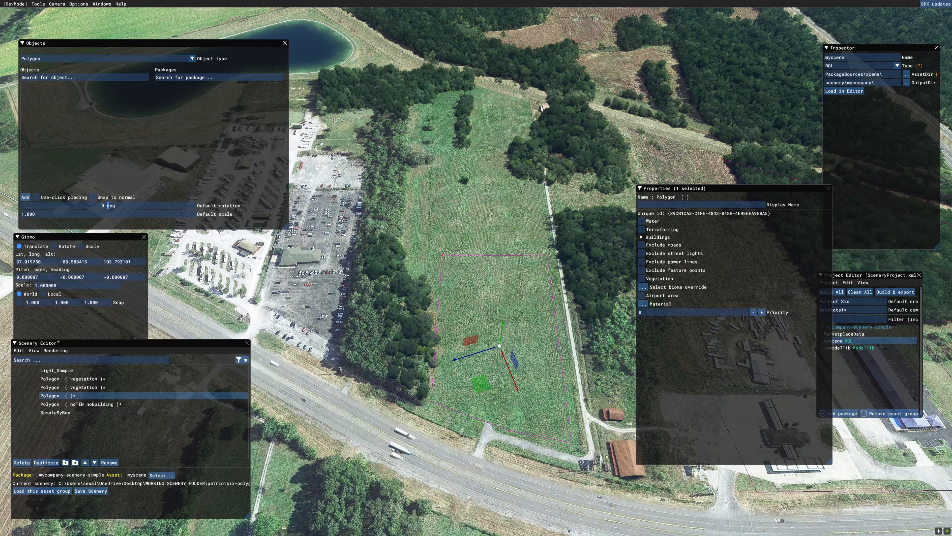
- Apply the Square_01_White material from the Asobo_Concrete tag to the green field polygon and deselect it
drag(951, 191, 278, 199)
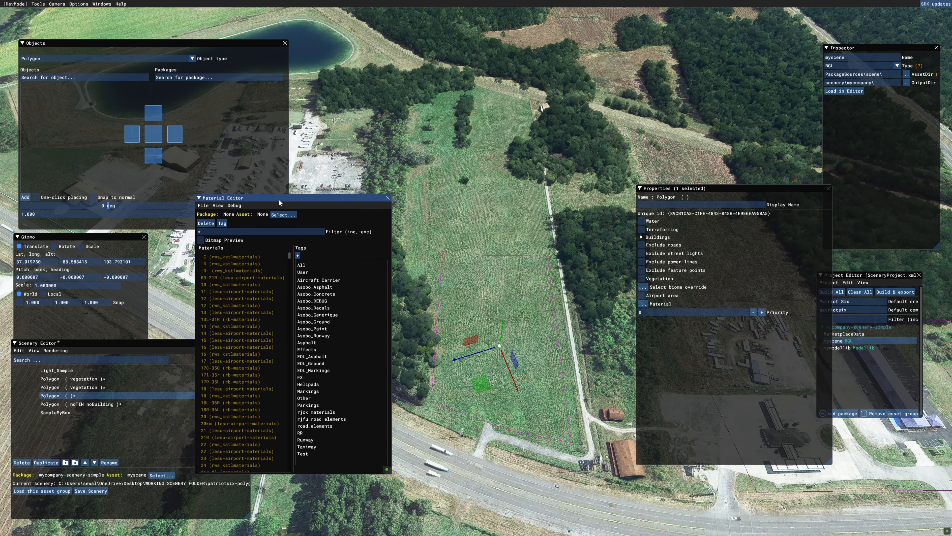
click(332, 295)
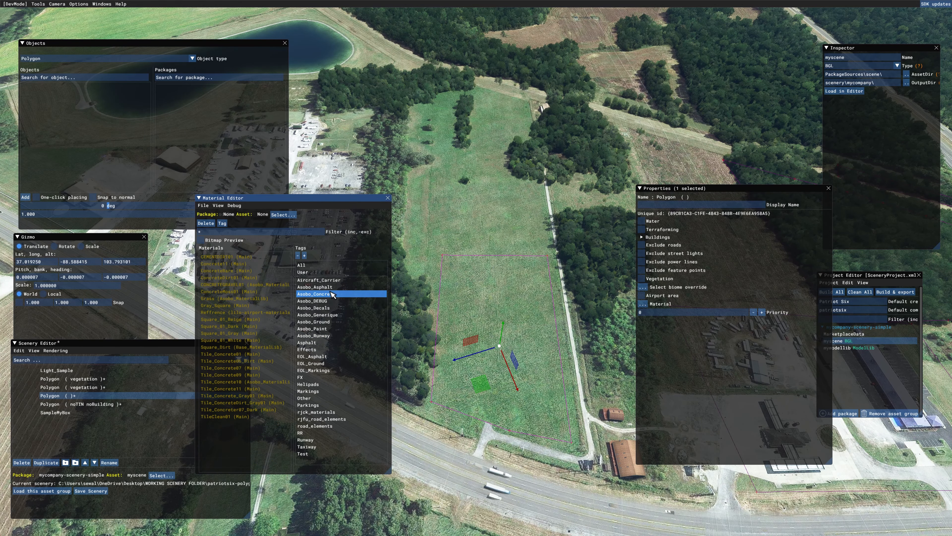
click(267, 340)
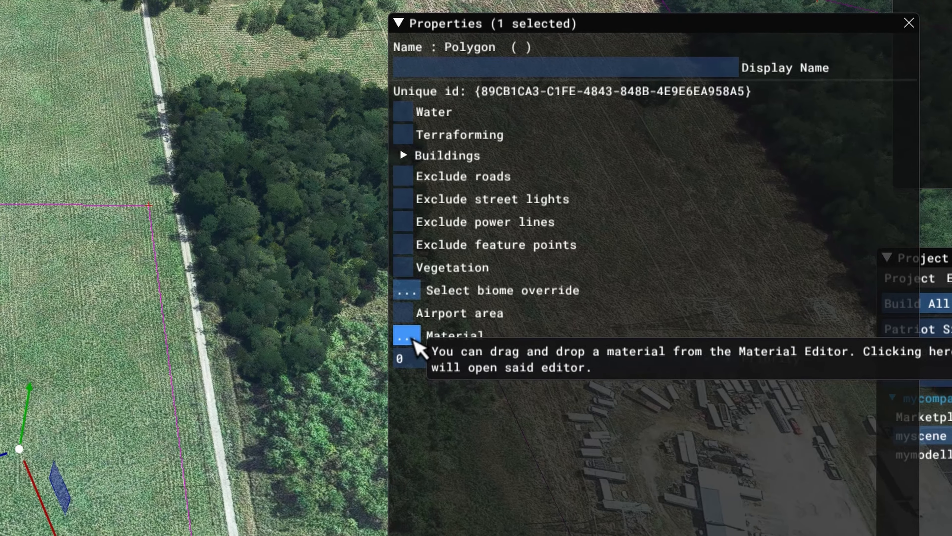
click(410, 347)
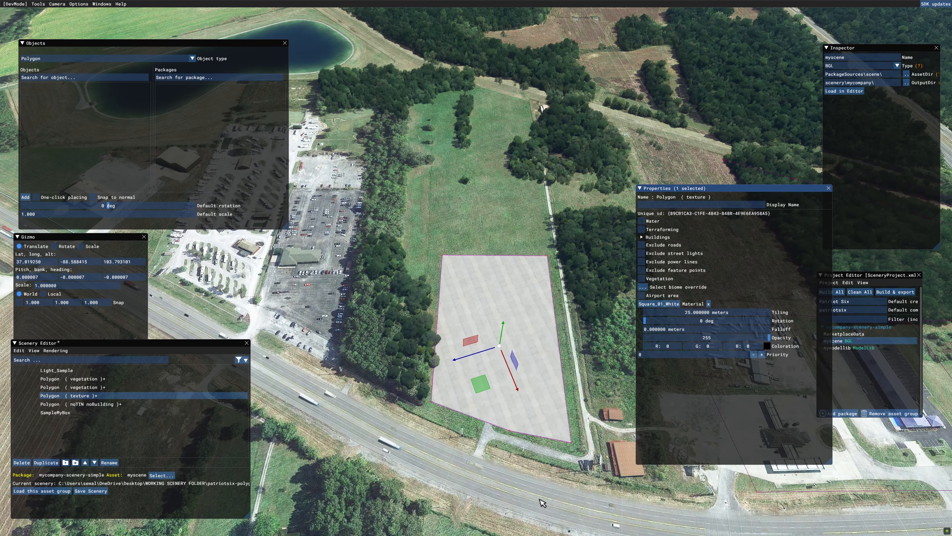
right_drag(540, 499, 542, 457)
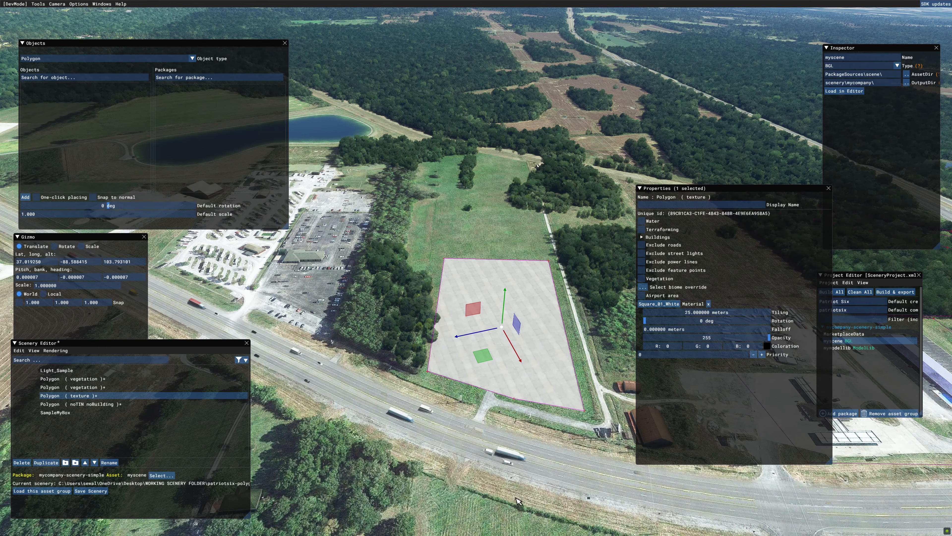
right_drag(517, 498, 676, 520)
click(623, 525)
key(w)
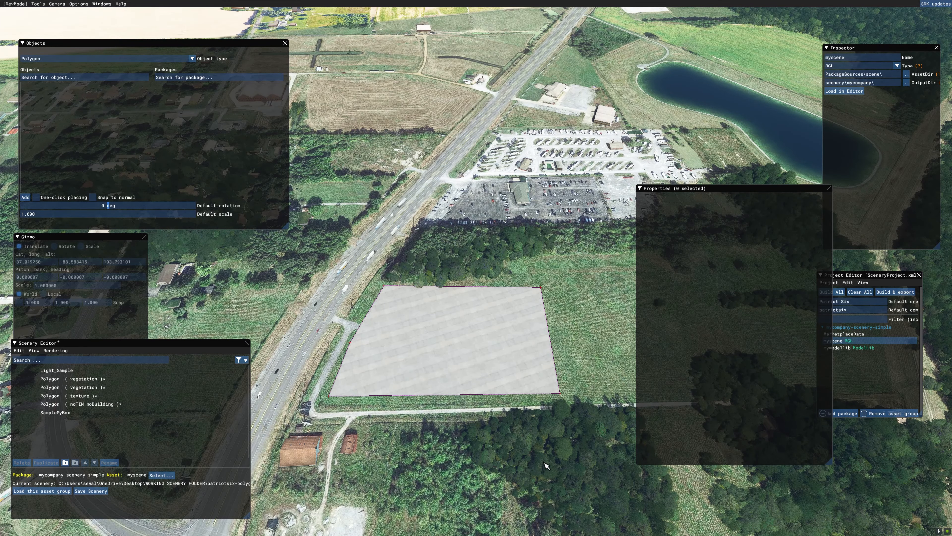
- Change the type of object for placement to Scenery and include the objects of all packages
click(124, 59)
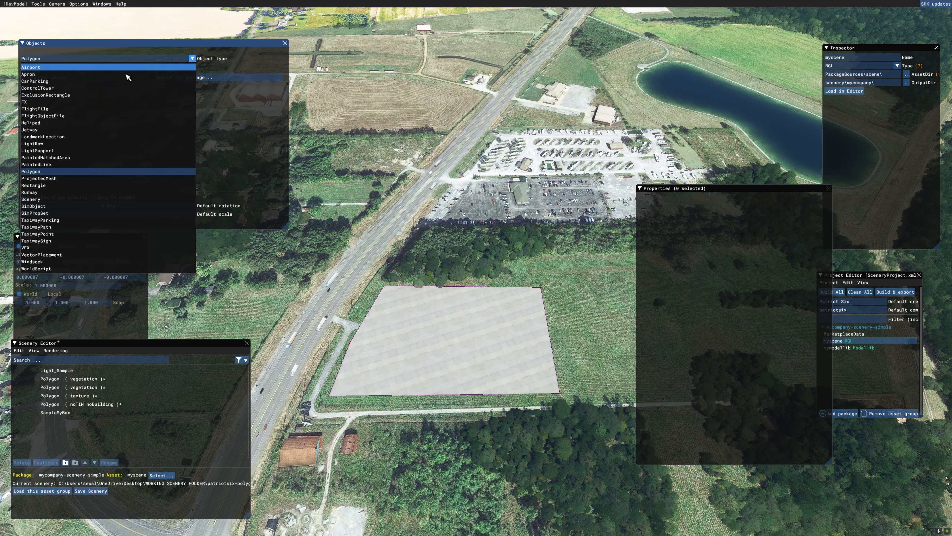
click(68, 199)
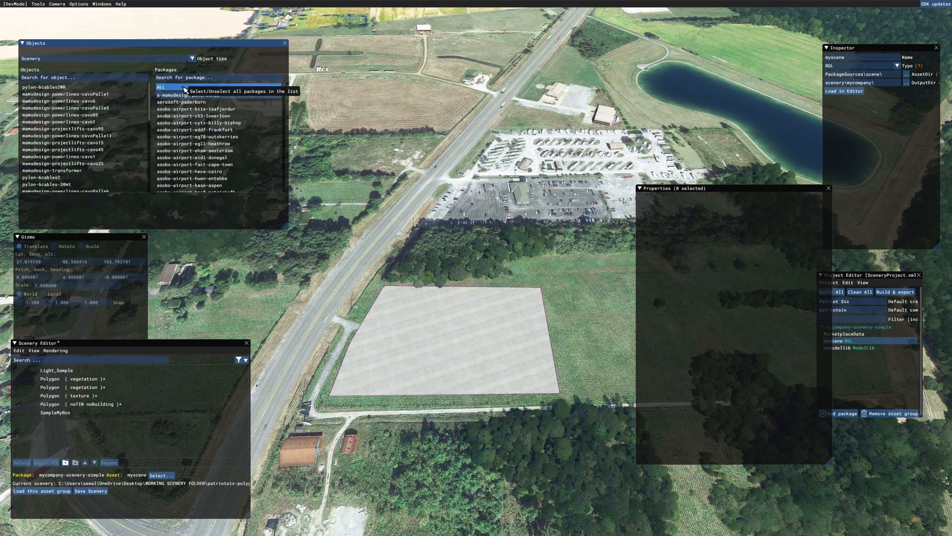
click(185, 90)
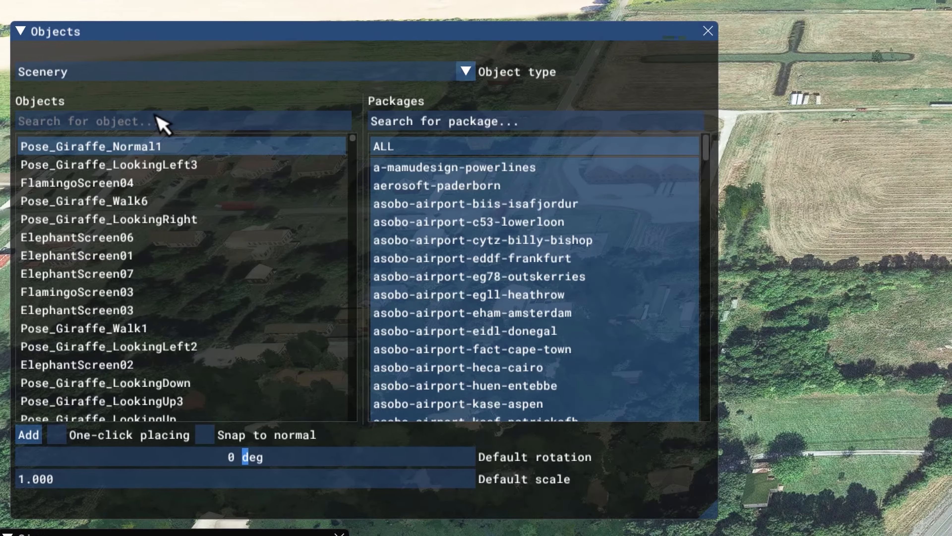
- Search the scenery objects for "building" and add Gen_Buildings_04 to the scene near the concrete-textured polygon
text(building)
scroll(102, 131, down, 1)
scroll(217, 269, down, 1)
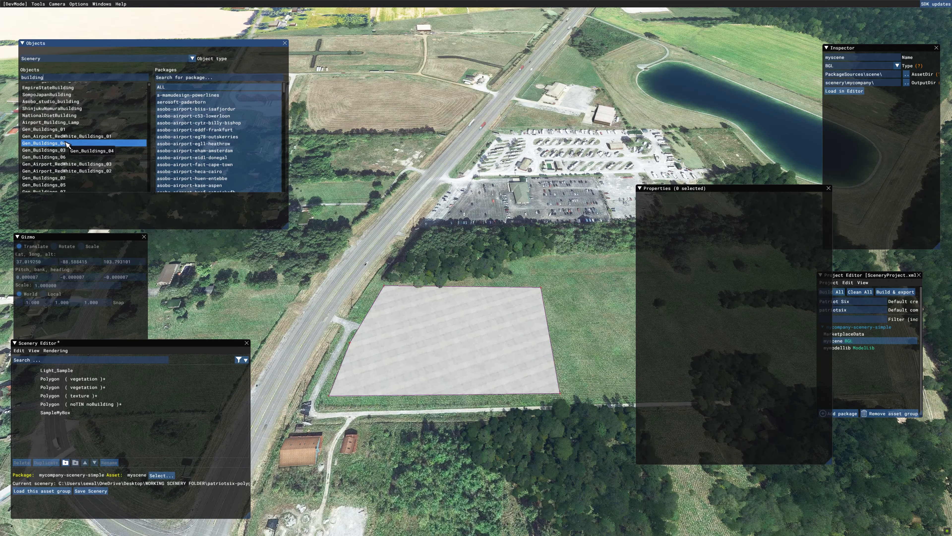
click(123, 294)
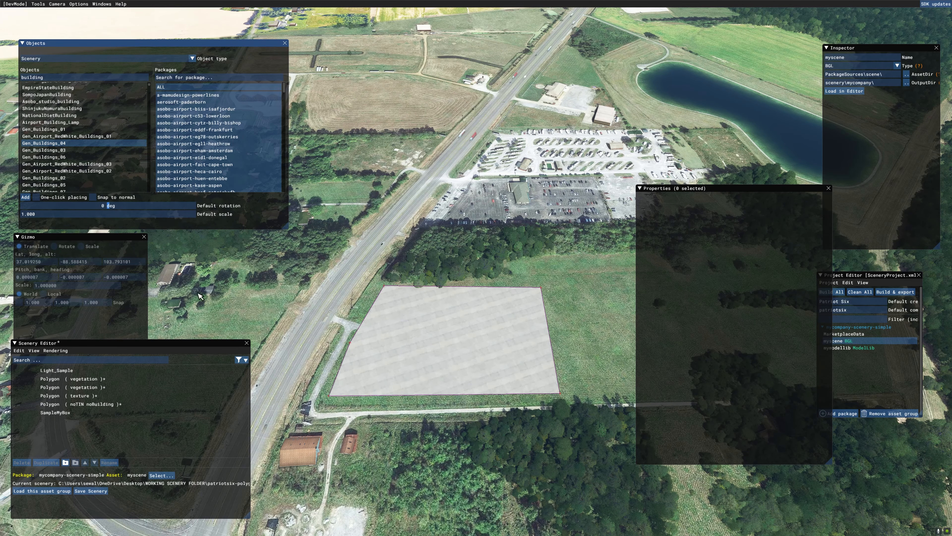
click(25, 196)
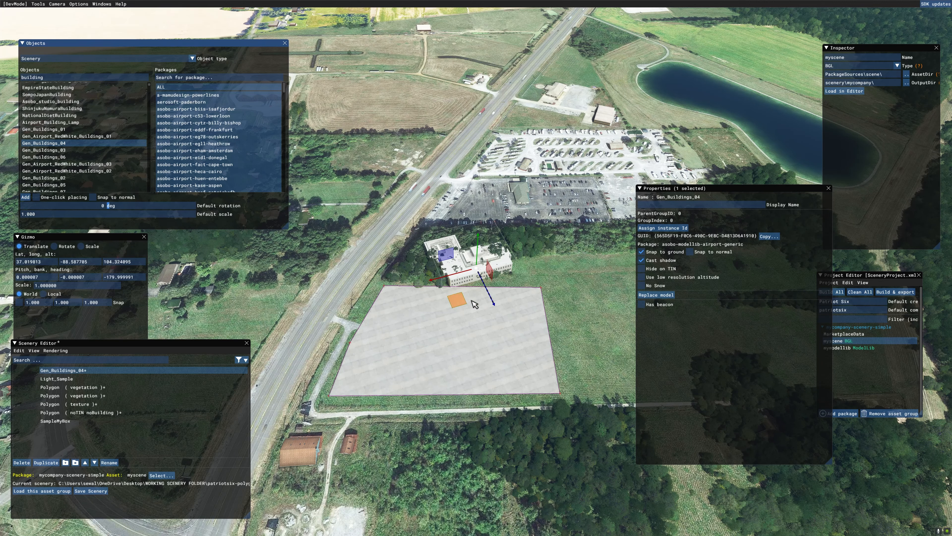
- Move the building onto the concrete-textured polygon, rotate it to a heading of about -67.6 degrees, adjust its position and deselect it
drag(462, 300, 434, 385)
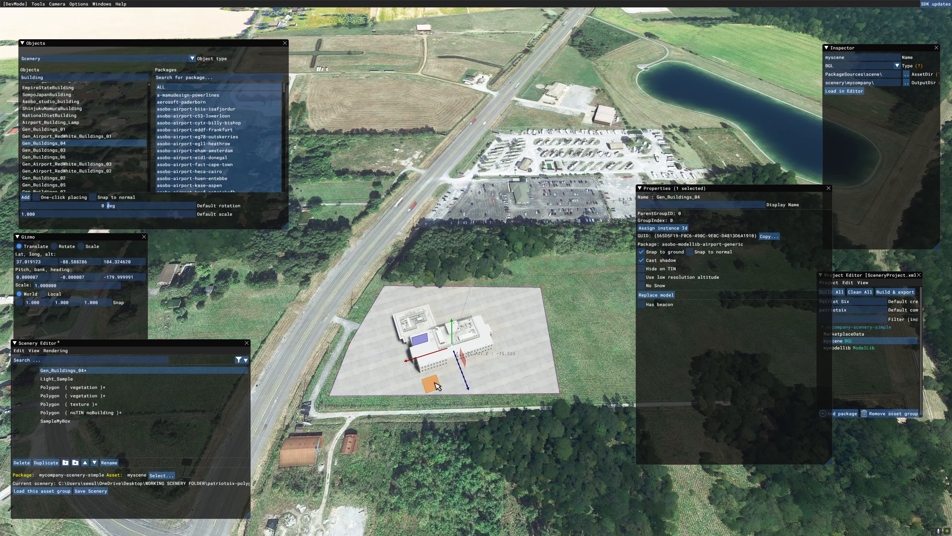
click(54, 247)
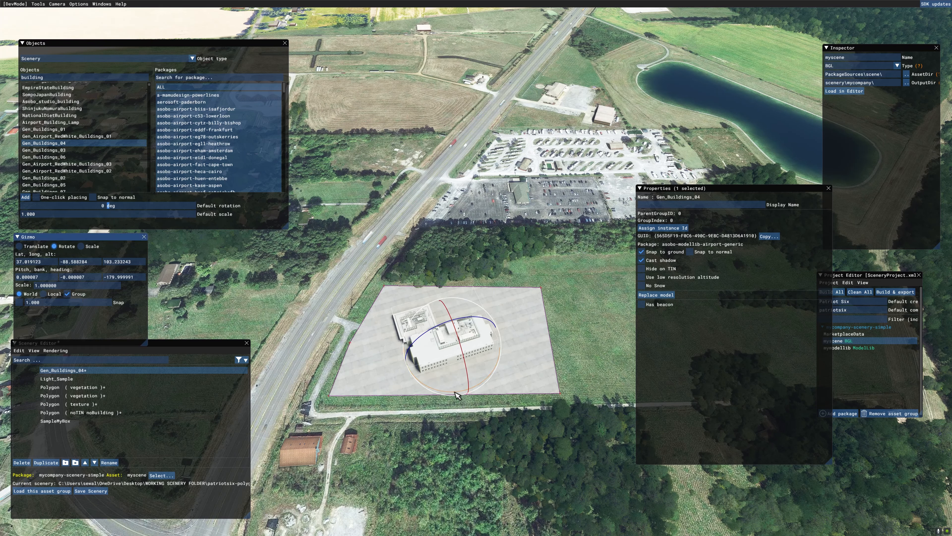
drag(455, 392, 386, 327)
click(19, 247)
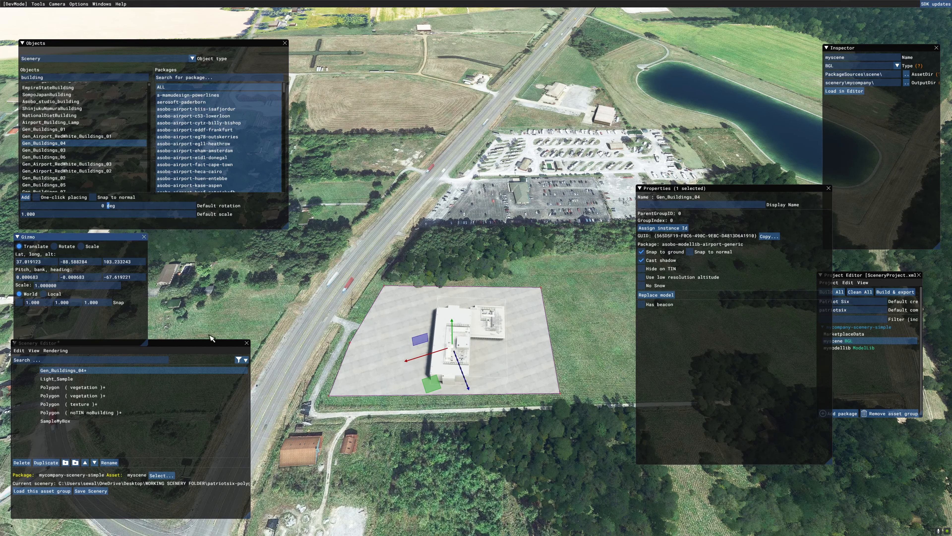
drag(443, 383, 432, 374)
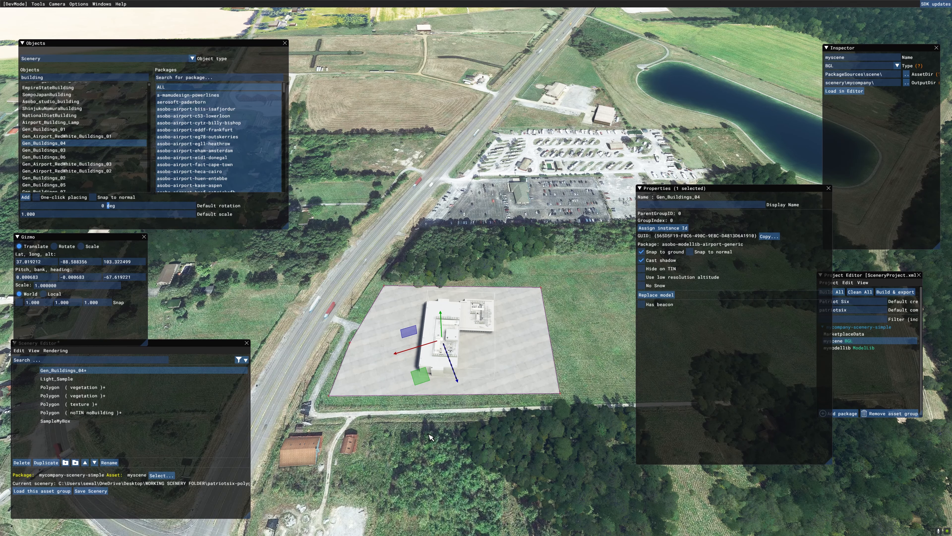
click(449, 445)
- Add a polygon enclosing the kidney-shaped pond near the parking lot, with its outline on the surrounding grass
right_drag(449, 446, 689, 453)
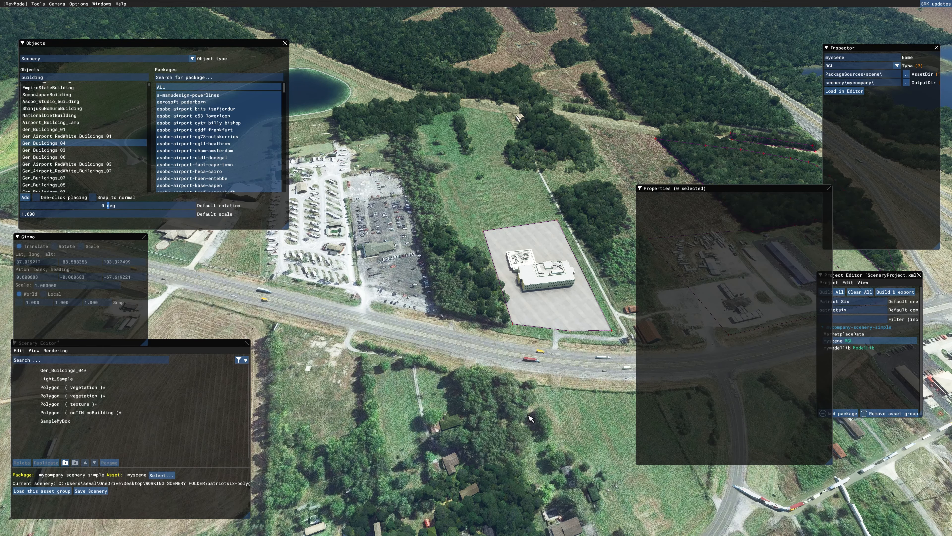
key(a)
right_drag(504, 423, 512, 411)
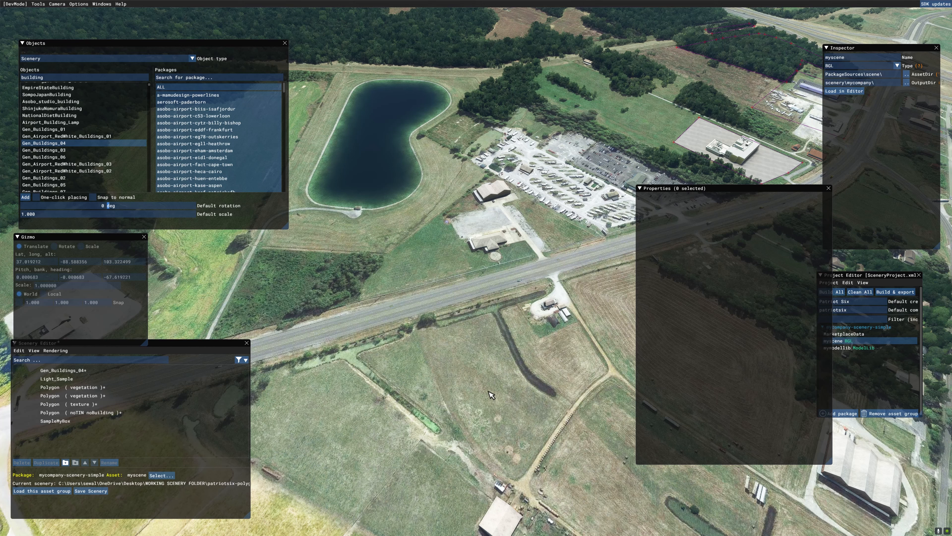
key(w)
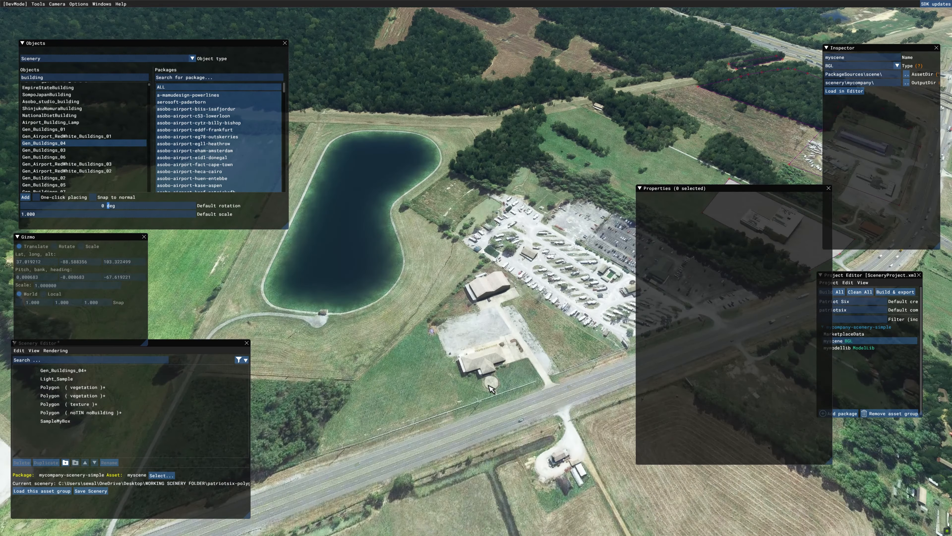
key(a)
key(w)
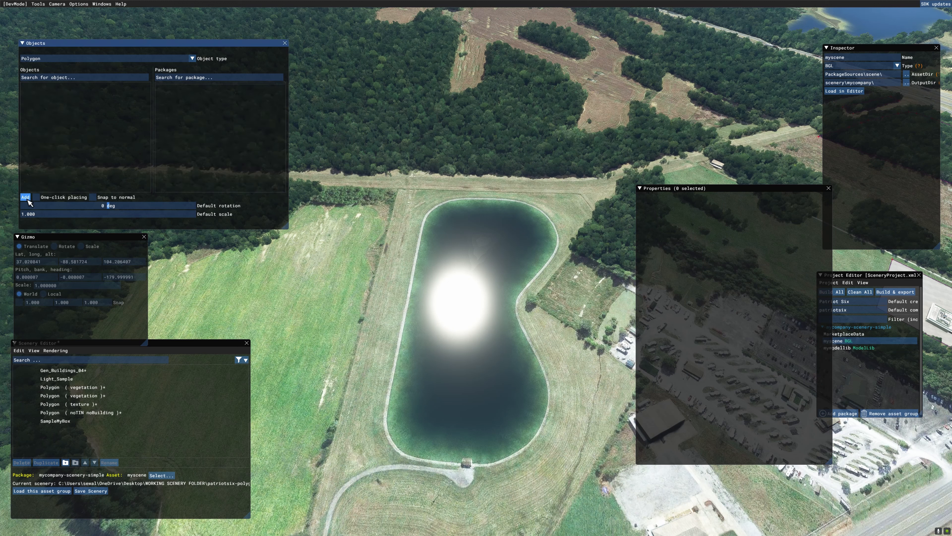
click(26, 198)
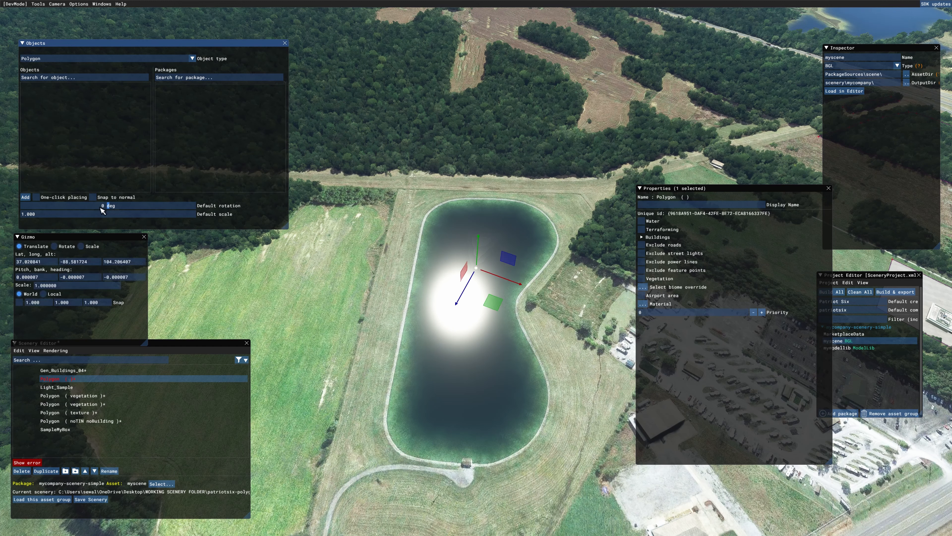
click(419, 202)
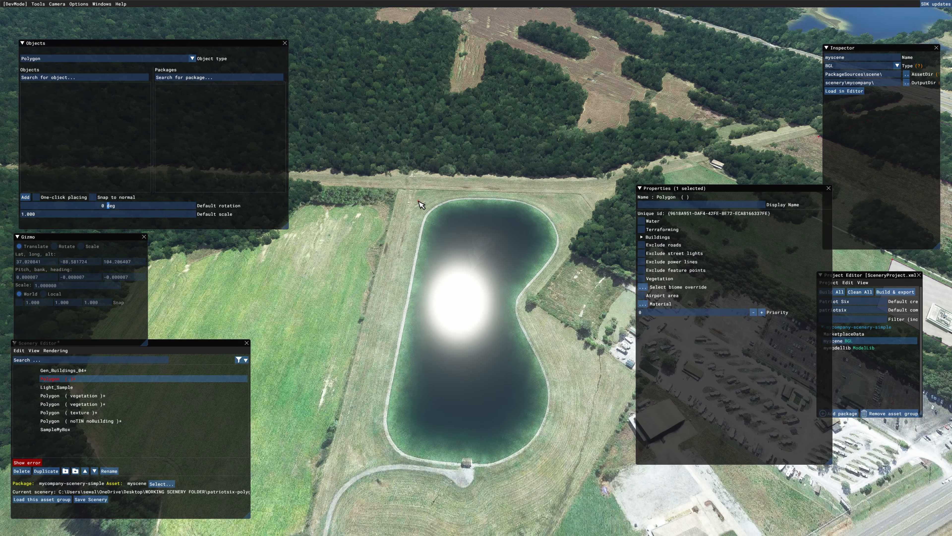
click(362, 466)
click(522, 492)
click(579, 392)
click(585, 376)
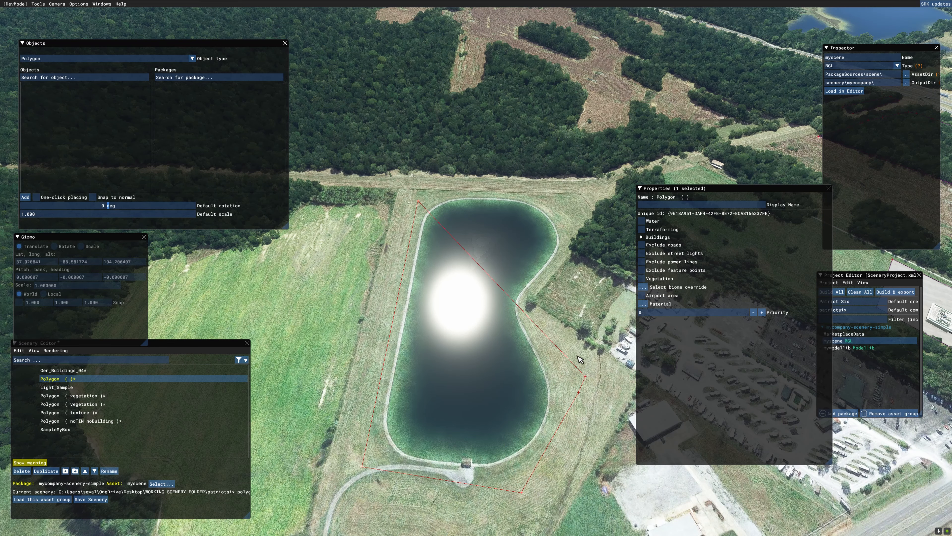
click(576, 209)
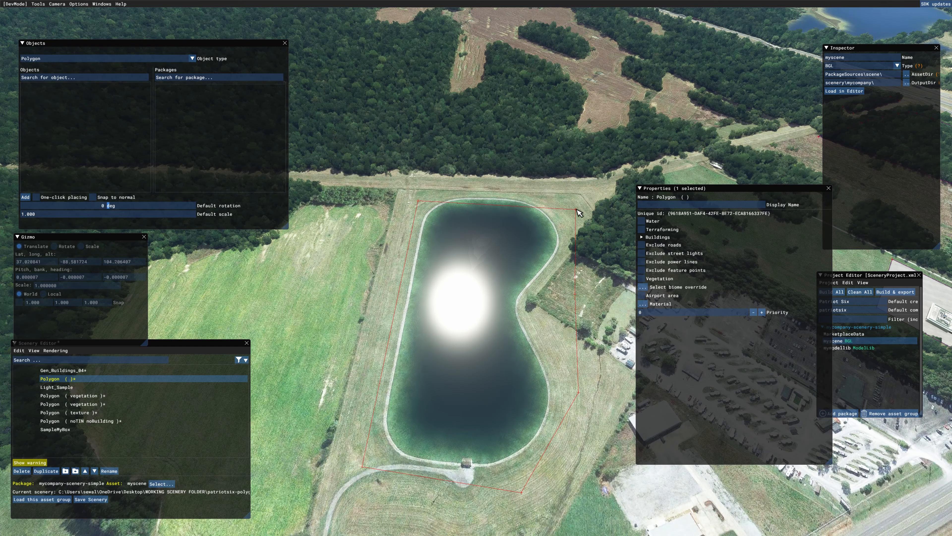
double_click(502, 186)
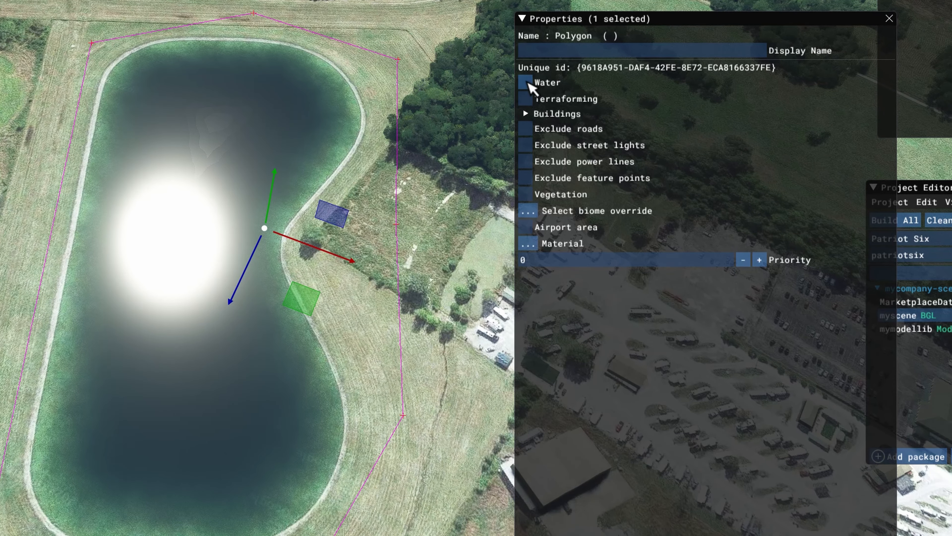
- Enable Water with Exclude for the pond polygon and set its water type to WATER
click(526, 84)
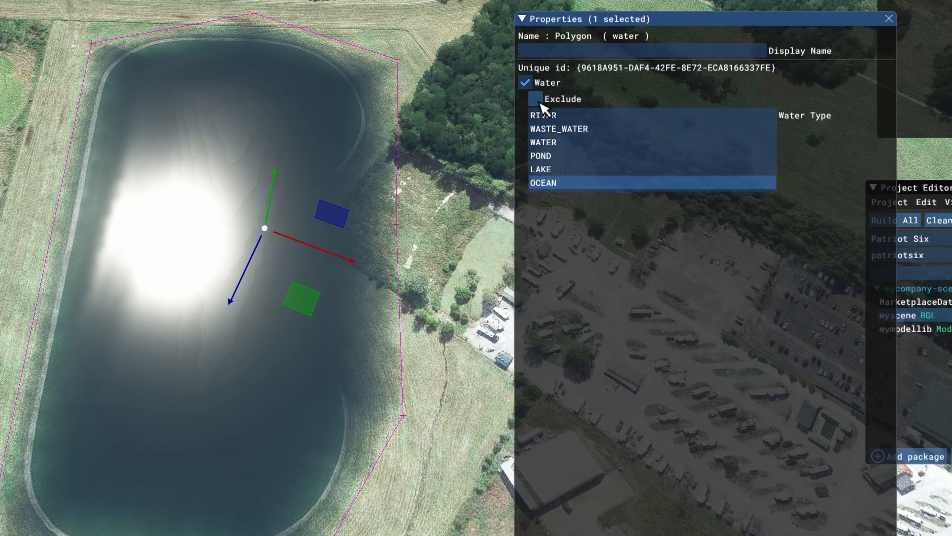
click(539, 97)
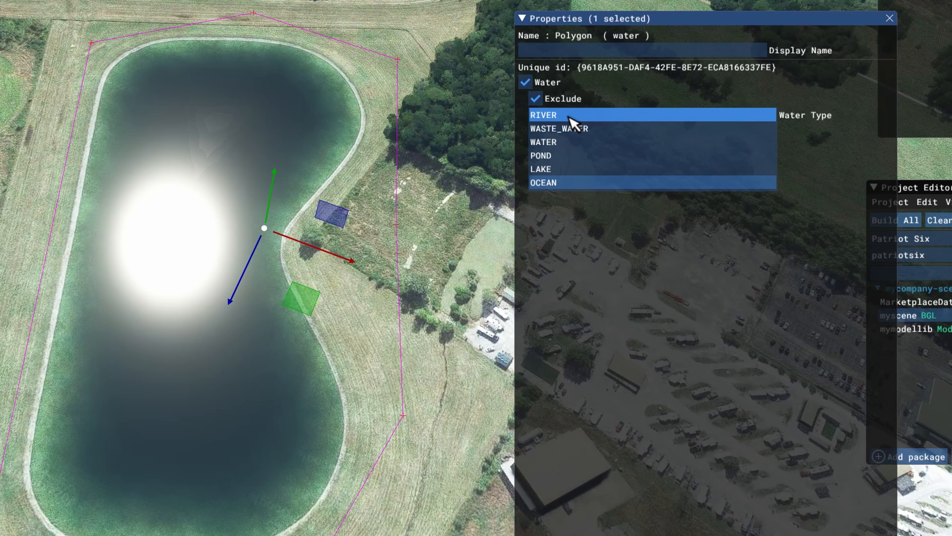
click(572, 117)
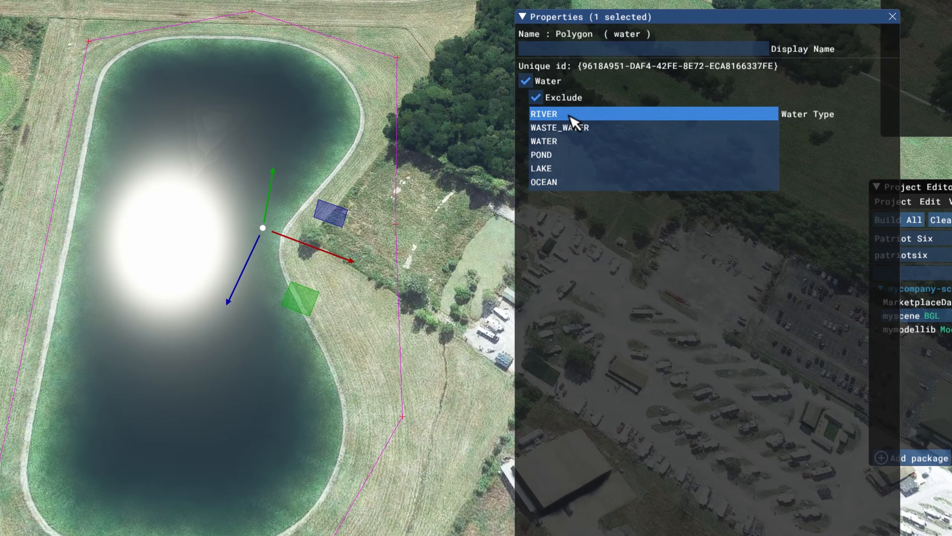
click(568, 128)
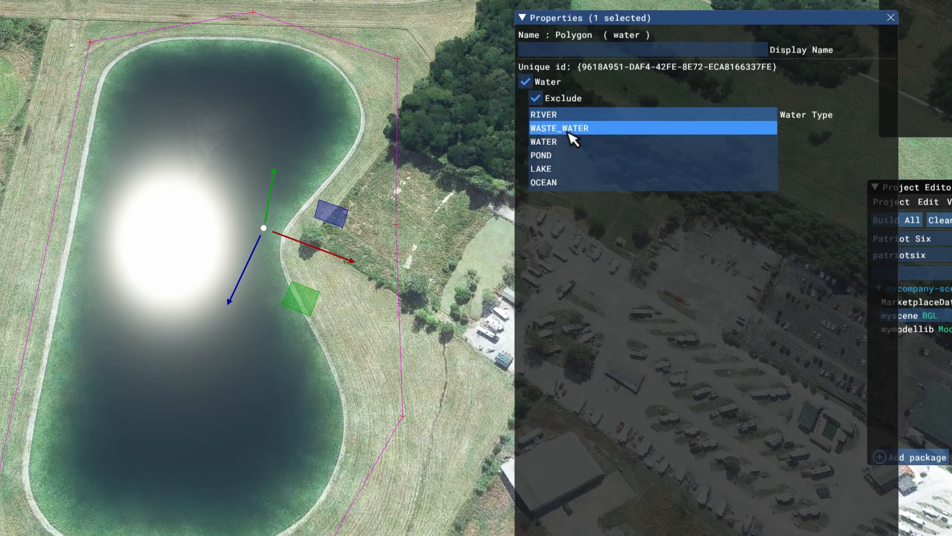
click(561, 142)
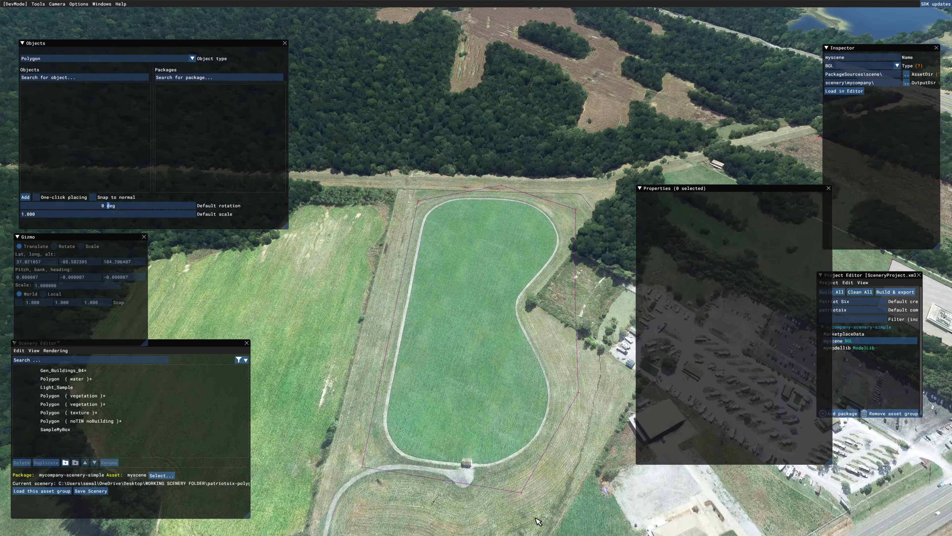
- Add a polygon tracing the long green field beside the highway, leaving out the narrow track that runs through it
right_drag(538, 521, 462, 435)
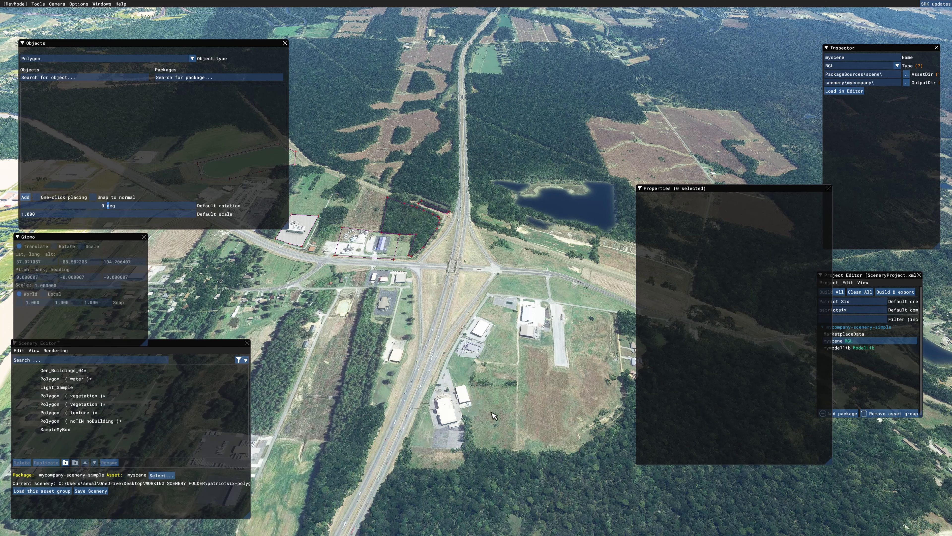
key(w)
right_drag(495, 413, 485, 448)
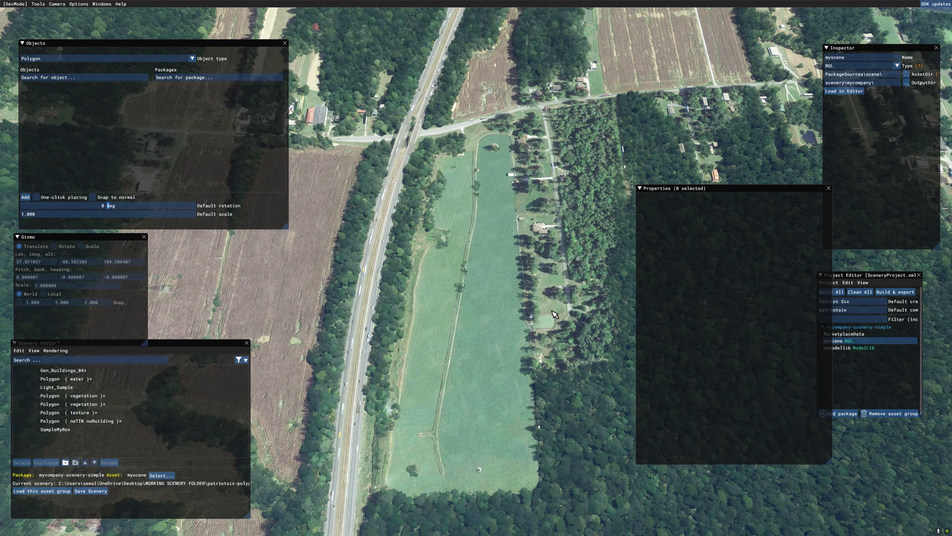
click(489, 142)
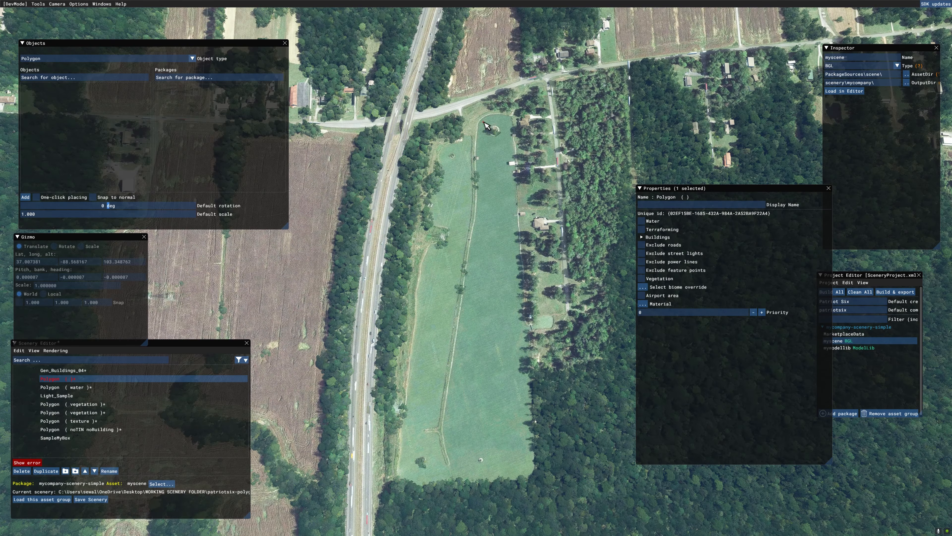
click(481, 121)
click(477, 138)
click(477, 165)
click(477, 212)
click(467, 279)
click(443, 426)
click(450, 462)
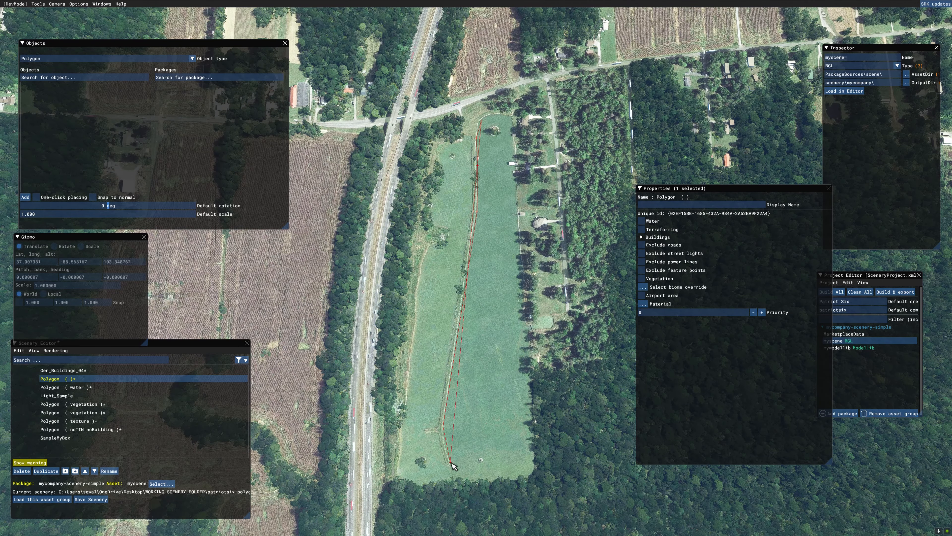
click(447, 467)
click(439, 443)
click(436, 430)
click(424, 431)
click(427, 426)
click(437, 423)
click(463, 266)
click(470, 215)
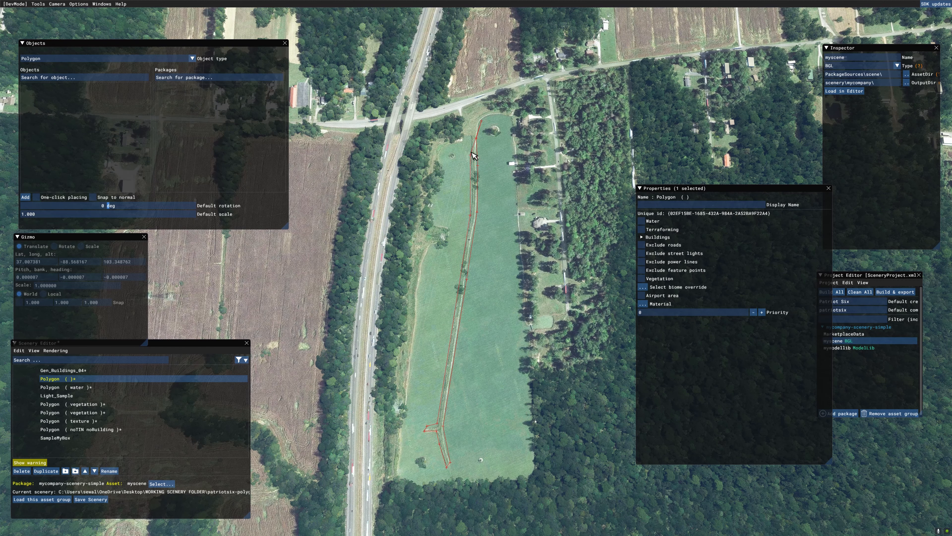
click(471, 139)
click(441, 141)
click(429, 220)
click(434, 224)
click(448, 226)
click(448, 242)
click(432, 244)
click(421, 263)
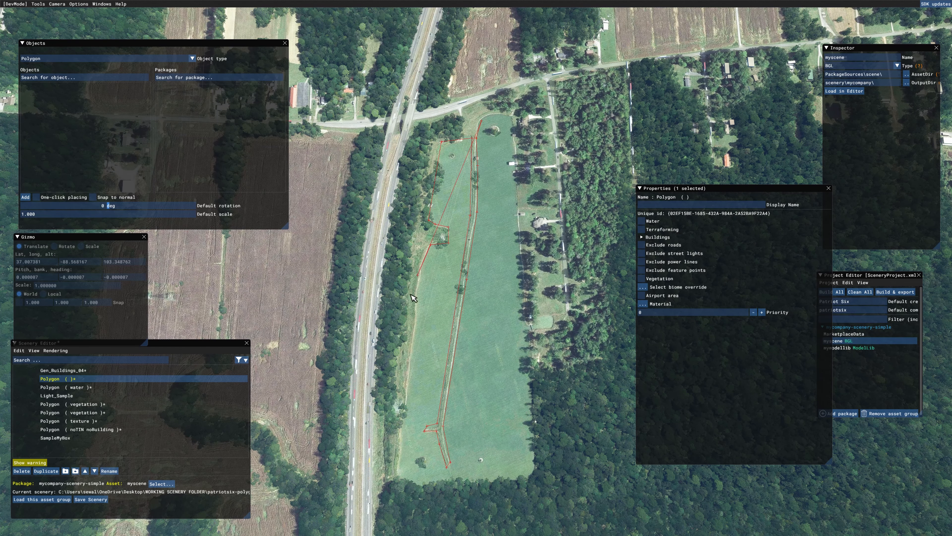
click(415, 309)
click(415, 338)
click(408, 380)
click(400, 436)
click(396, 475)
click(427, 486)
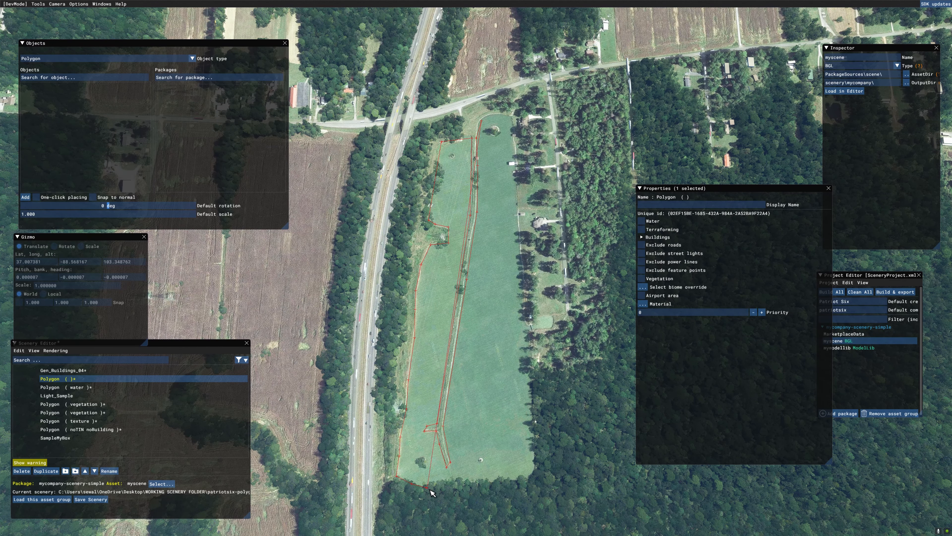
click(490, 485)
click(525, 477)
click(536, 448)
click(528, 333)
click(511, 118)
click(504, 114)
double_click(490, 115)
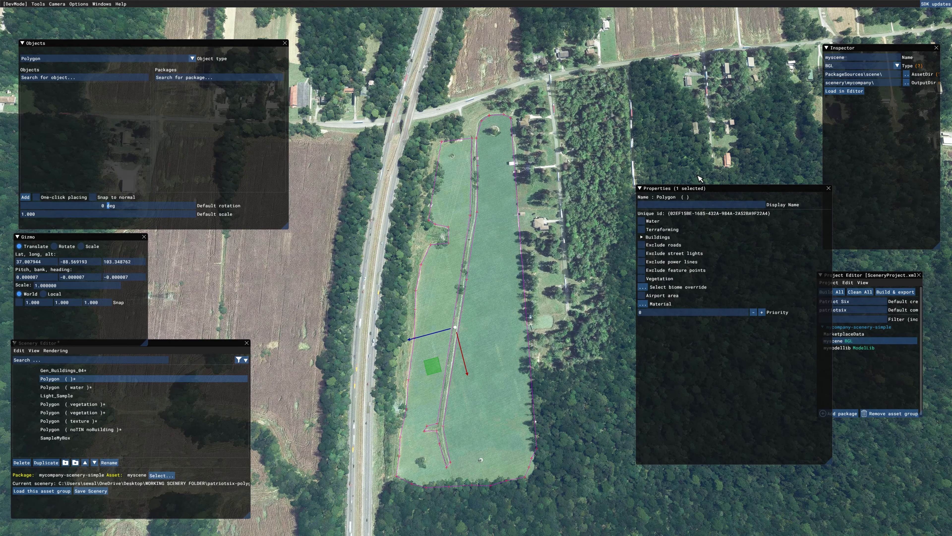
- Enable Water for the long field polygon, set its water type to RIVER and deselect it
click(641, 221)
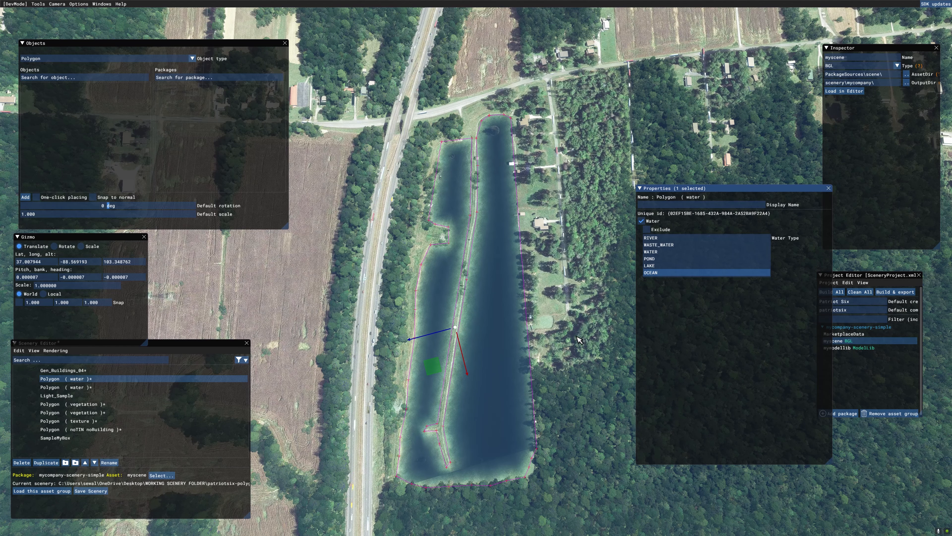
click(665, 238)
click(575, 408)
middle_drag(575, 408, 575, 444)
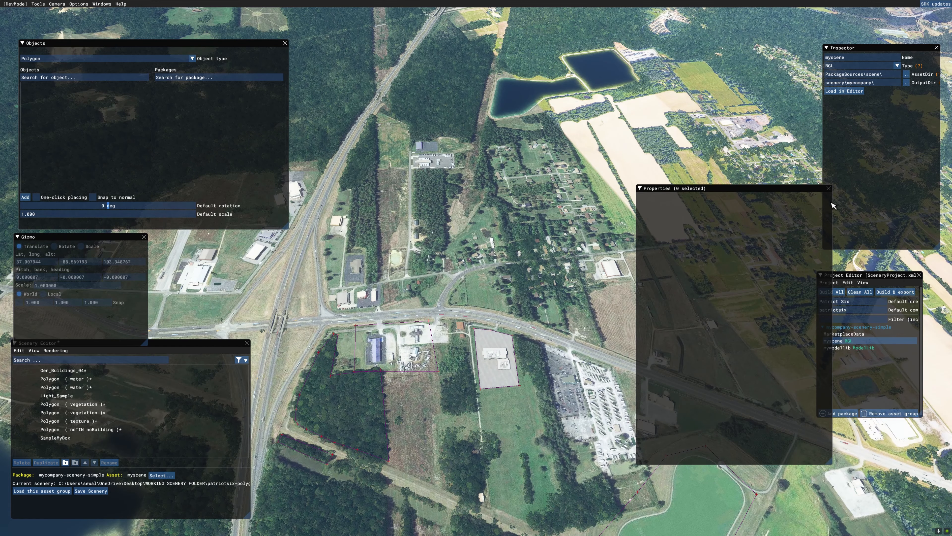
- Save the scenery and build the mycompany-scenery-simple package
click(829, 188)
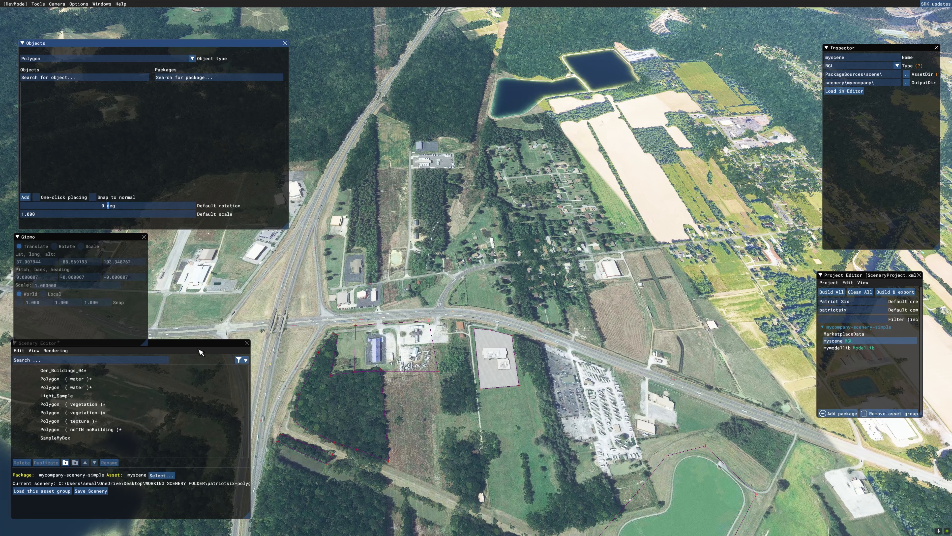
click(96, 492)
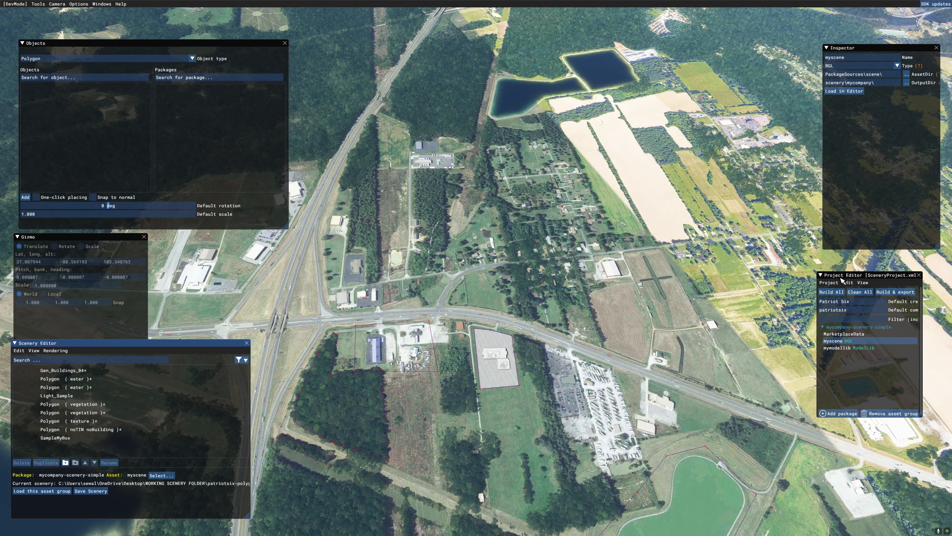
click(840, 328)
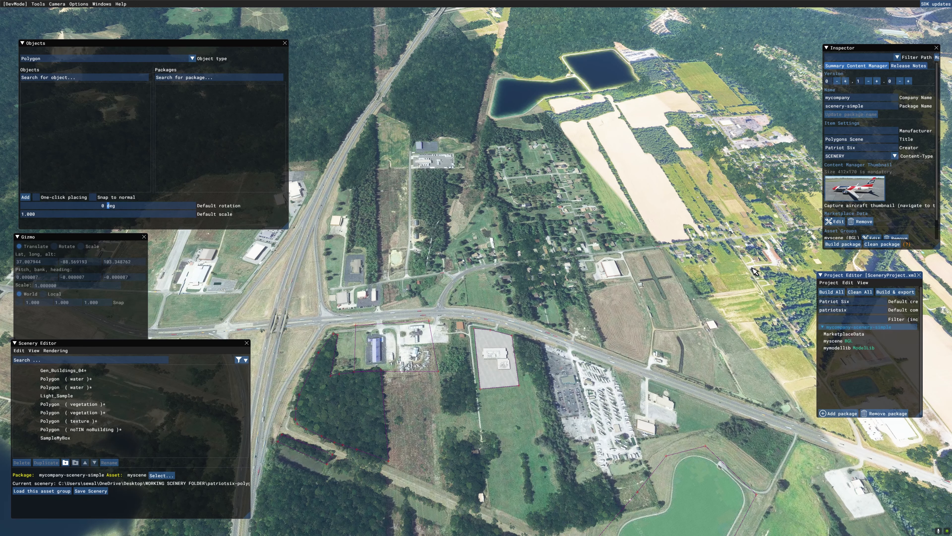
click(838, 246)
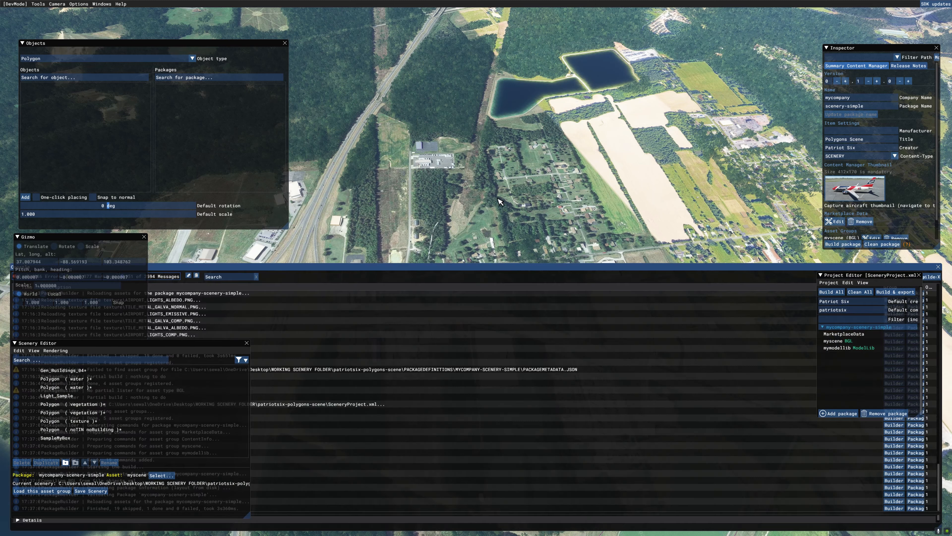
- Close the Console, the Scenery Editor with its object windows, and the Project Editor with its Inspector to clear the view
click(99, 6)
click(100, 13)
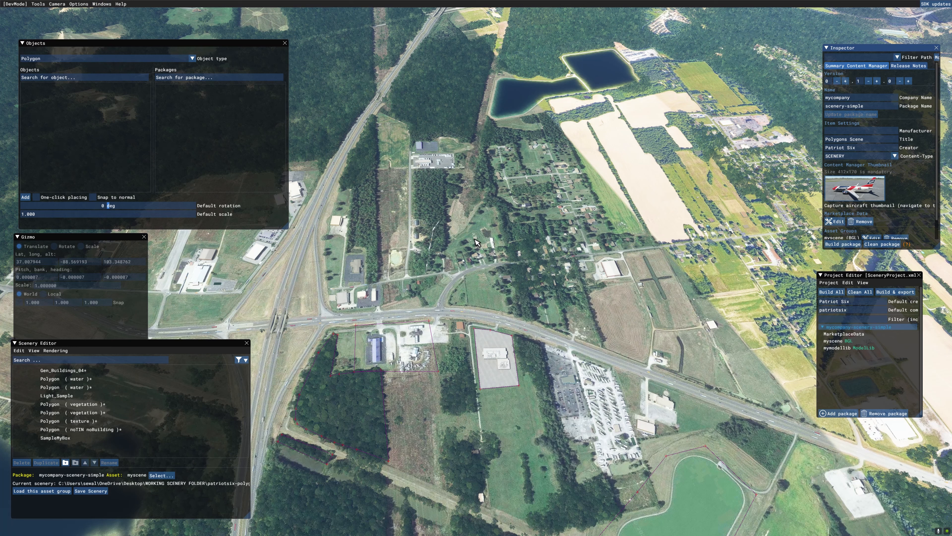
click(40, 5)
click(46, 22)
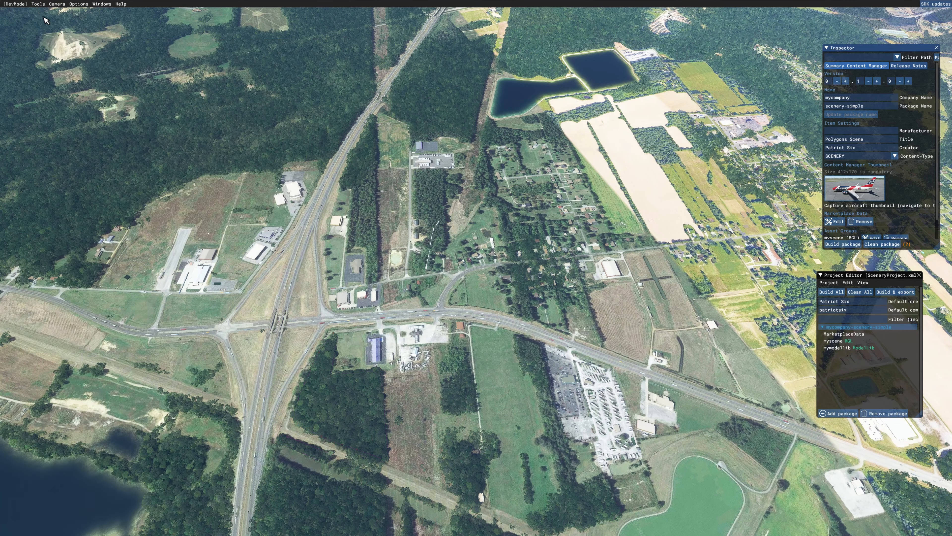
click(37, 6)
click(41, 12)
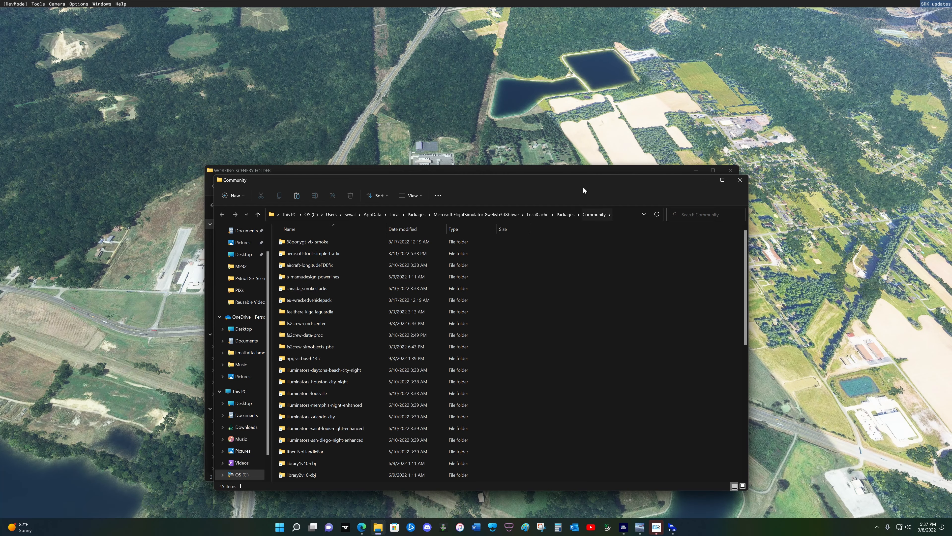
- In File Explorer, copy the mycompany-scenery-simple folder from the patriotsix-polygons-scene project's Packages folder into the Community folder
drag(583, 190, 604, 231)
click(564, 183)
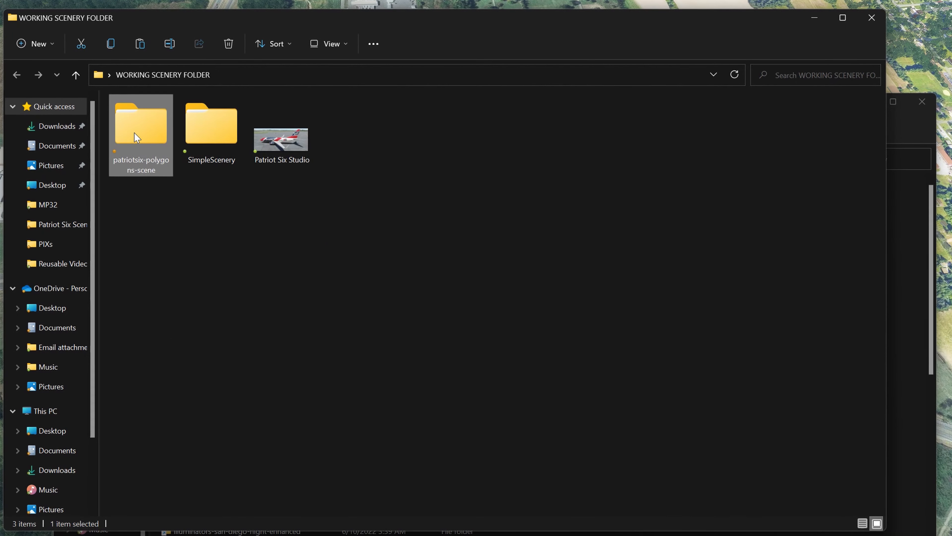
double_click(135, 133)
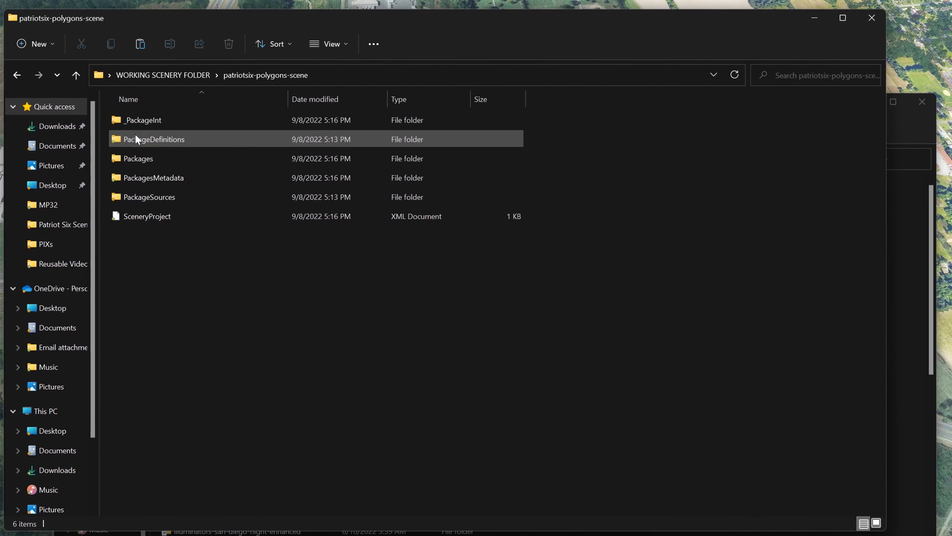
double_click(165, 162)
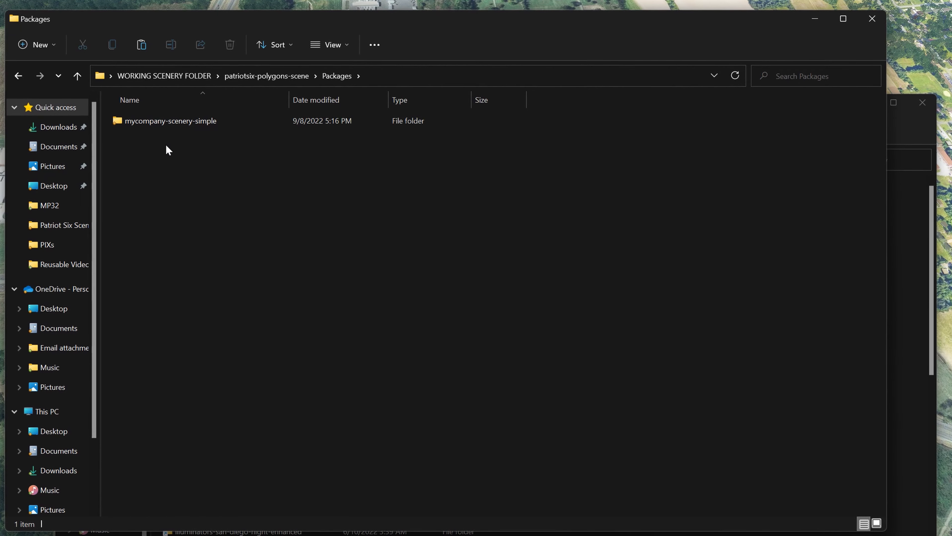
click(167, 124)
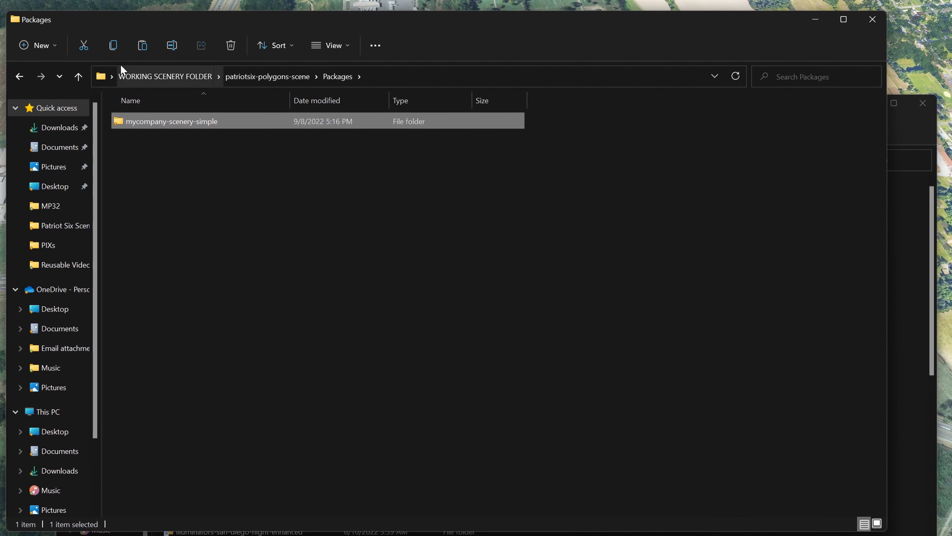
click(114, 48)
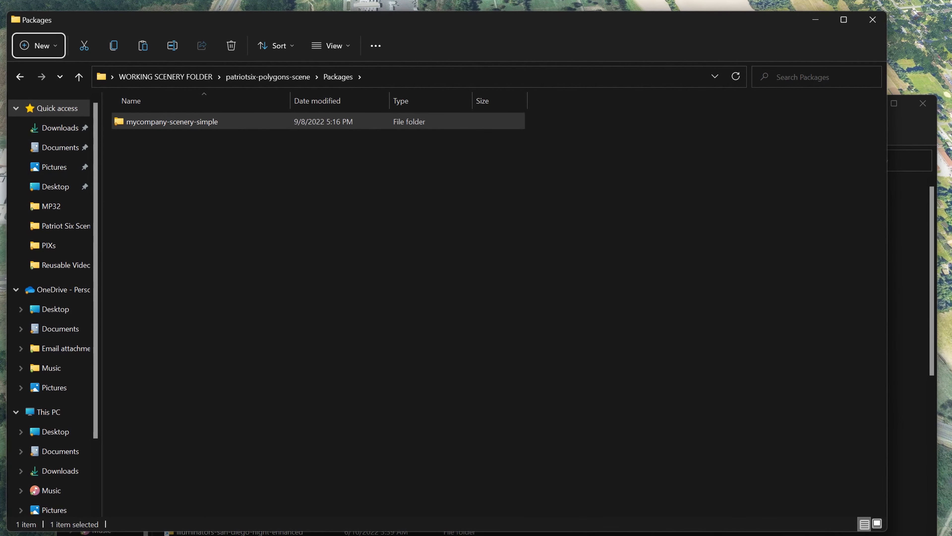
click(488, 534)
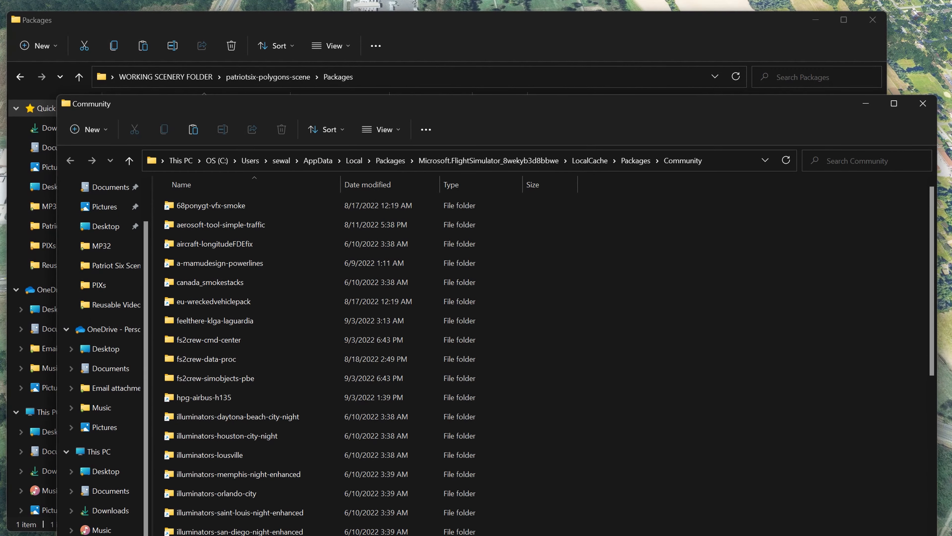
click(193, 131)
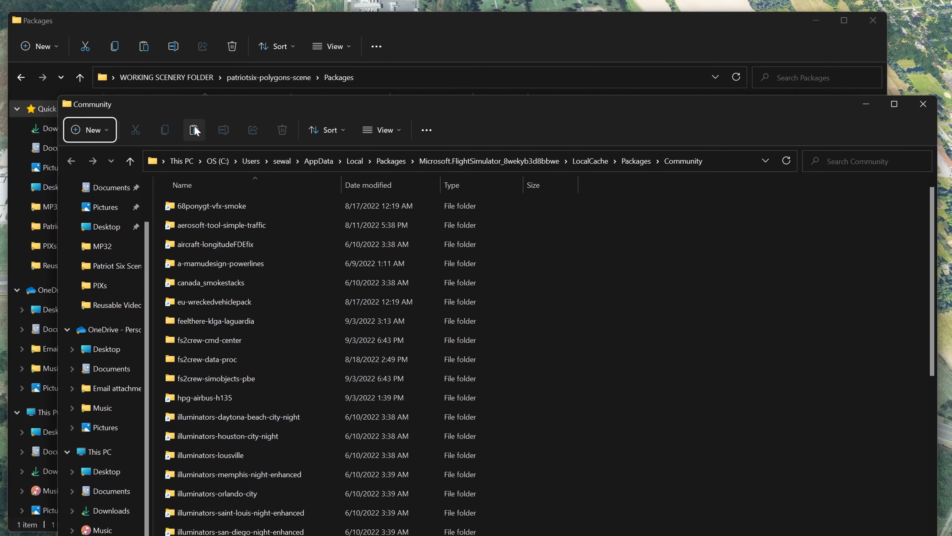
scroll(600, 356, down, 3)
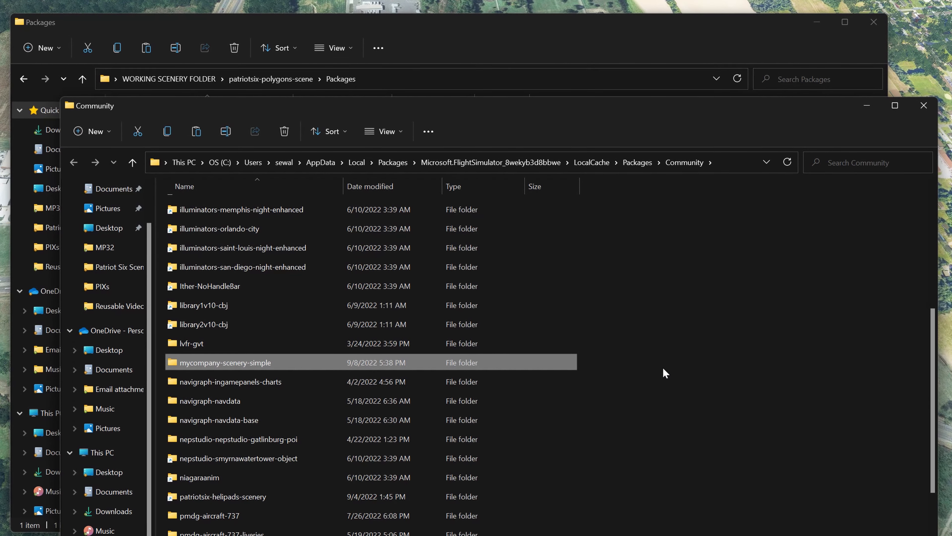
- Copy the name of the patriotsix-polygons-scene project folder in WORKING SCENERY FOLDER
click(84, 80)
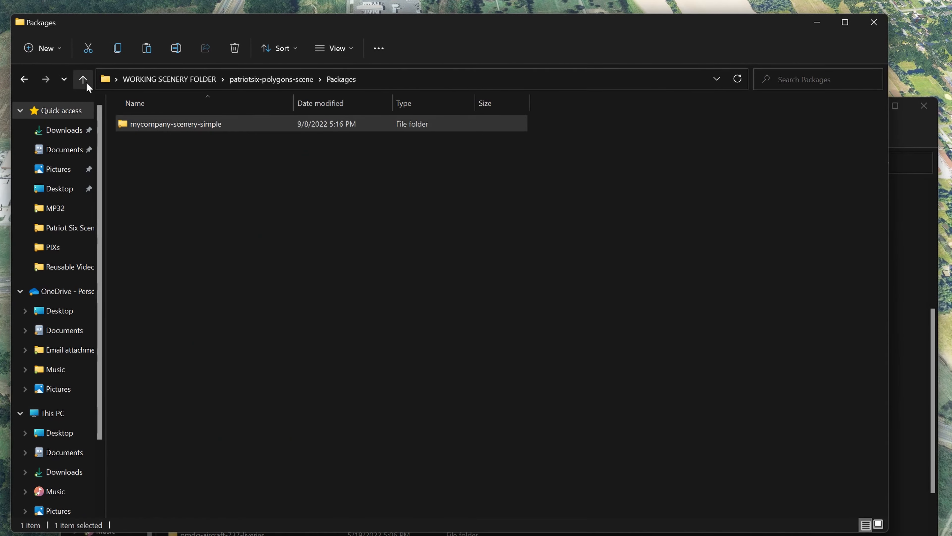
click(83, 79)
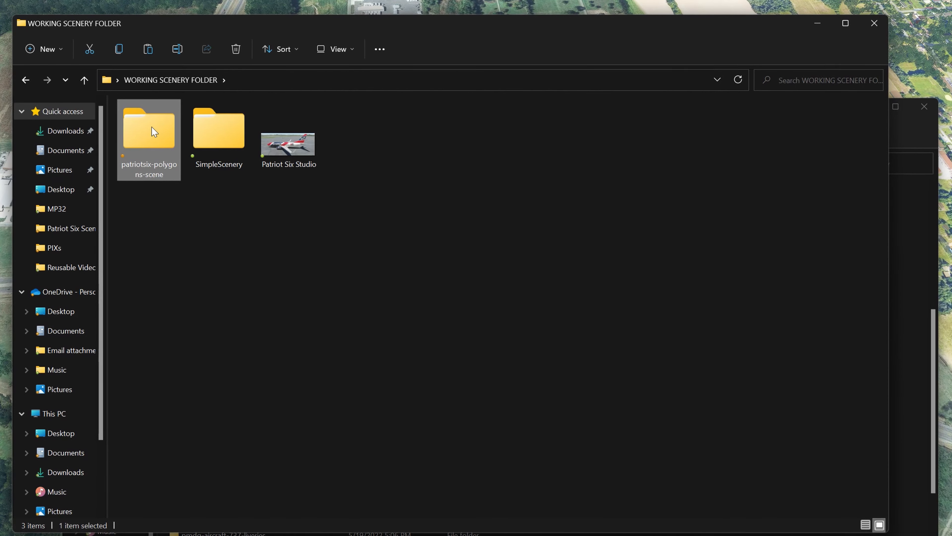
click(182, 52)
right_click(151, 177)
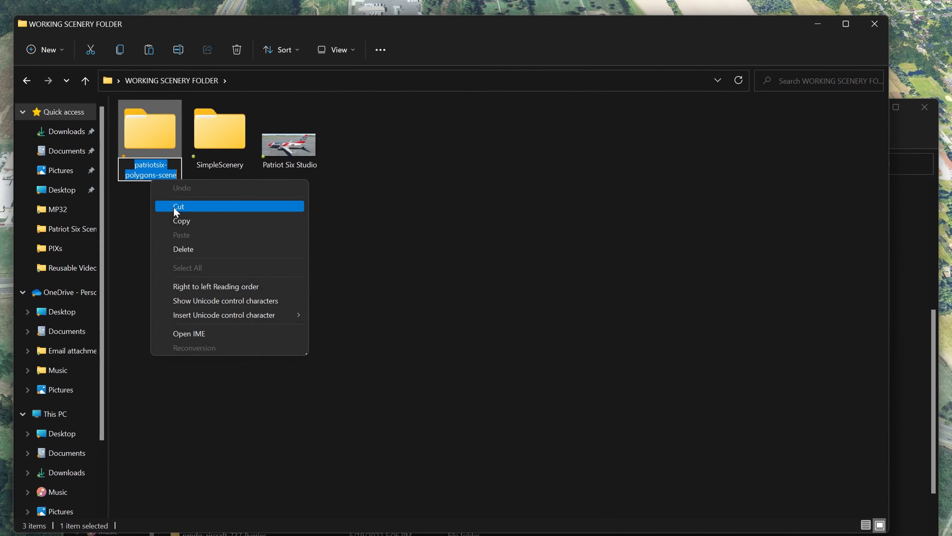
click(188, 220)
- Rename the mycompany-scenery-simple folder in Community to patriotsix-polygons-scene and close that folder window
click(755, 534)
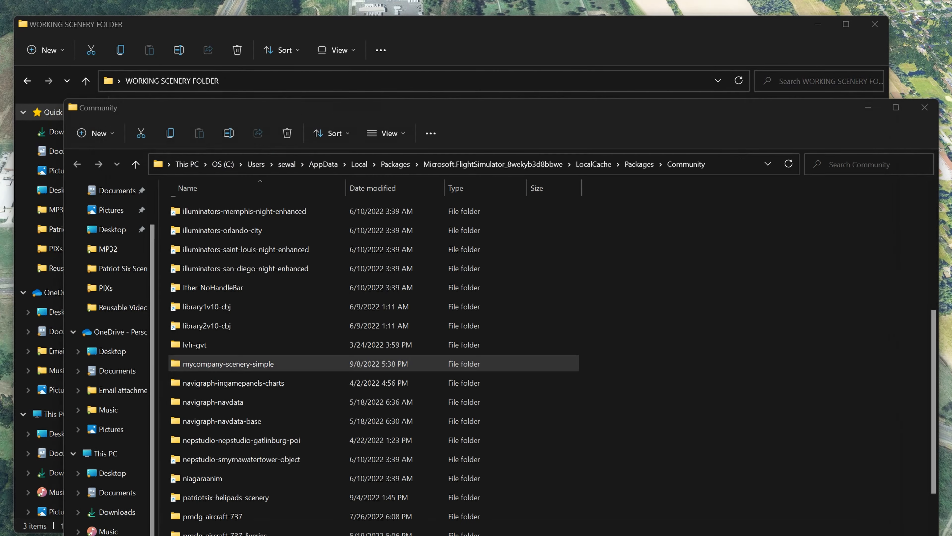
click(258, 360)
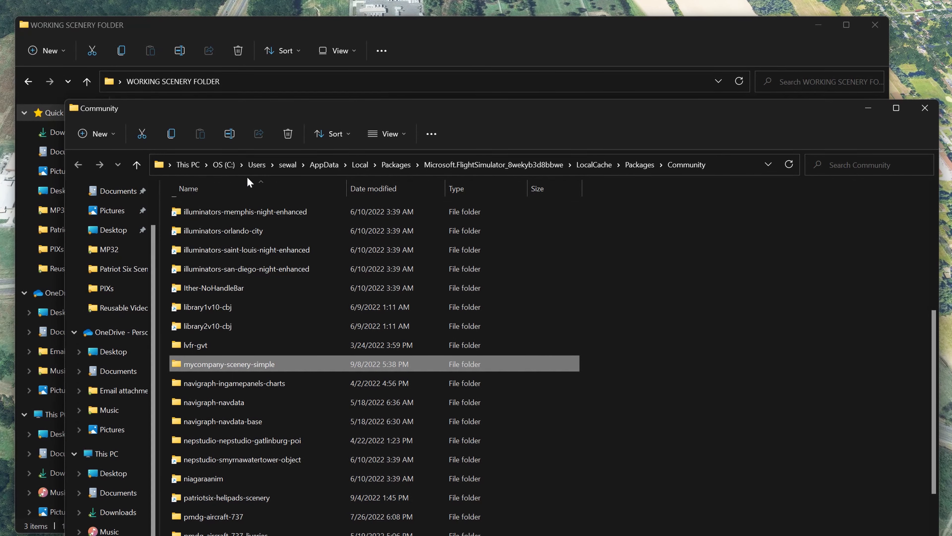
click(231, 136)
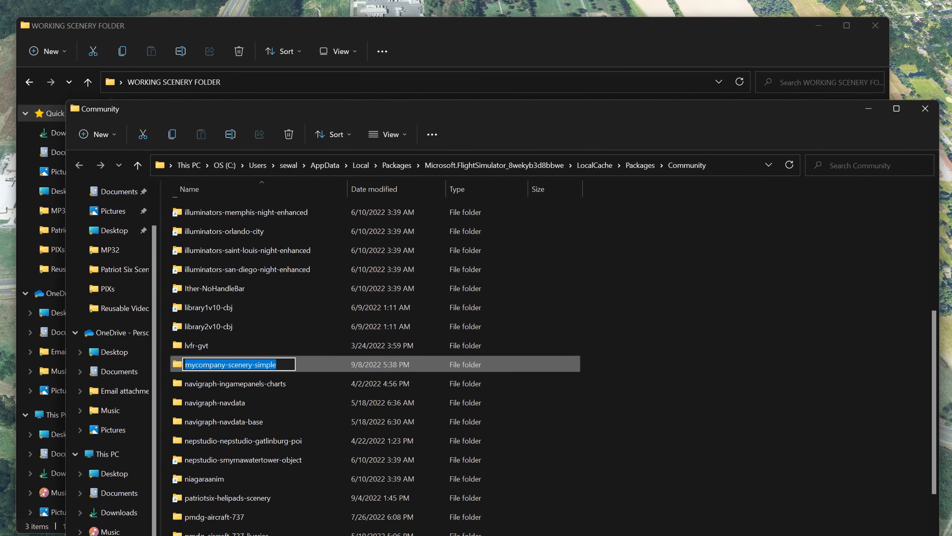
right_click(245, 367)
click(285, 424)
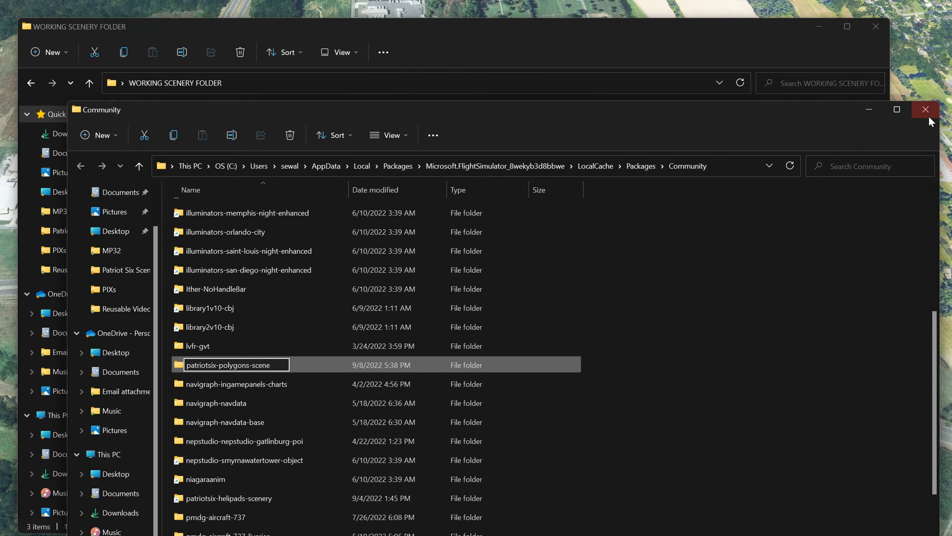
click(925, 109)
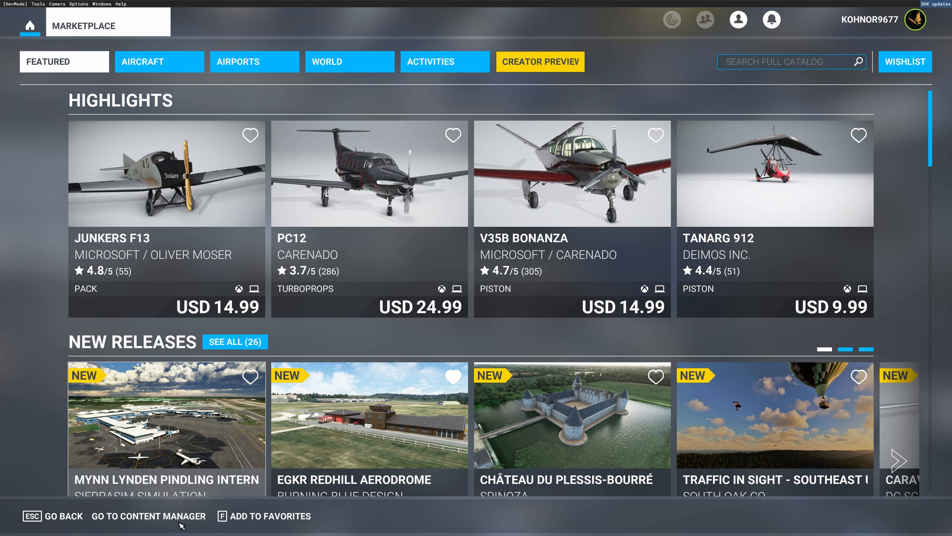
- In Flight Simulator's Content Manager, search for "patriot" to check for the Polygons Scene package
click(139, 517)
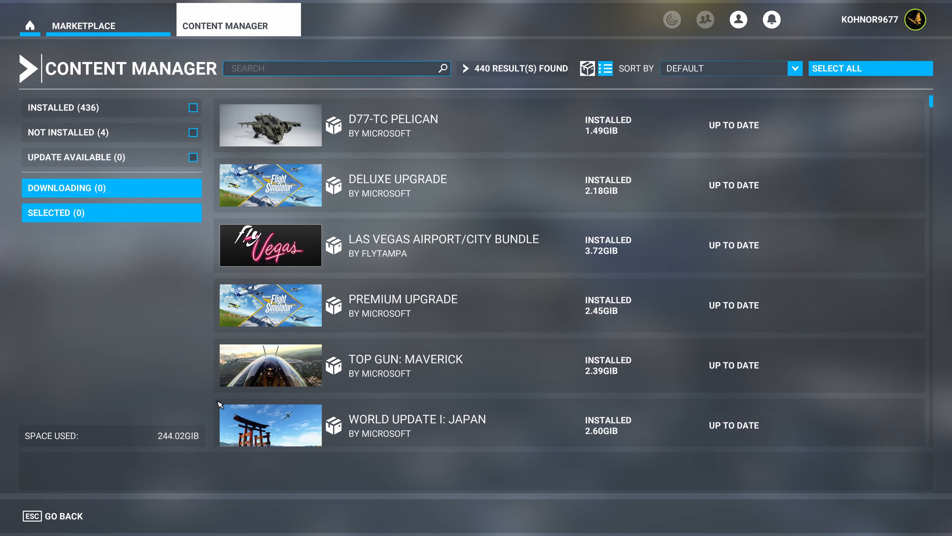
click(245, 72)
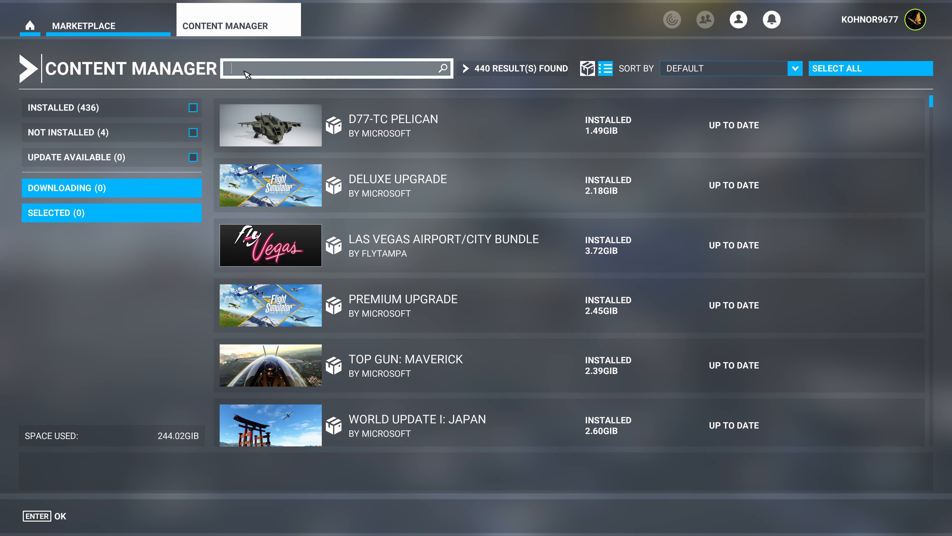
text(patriot)
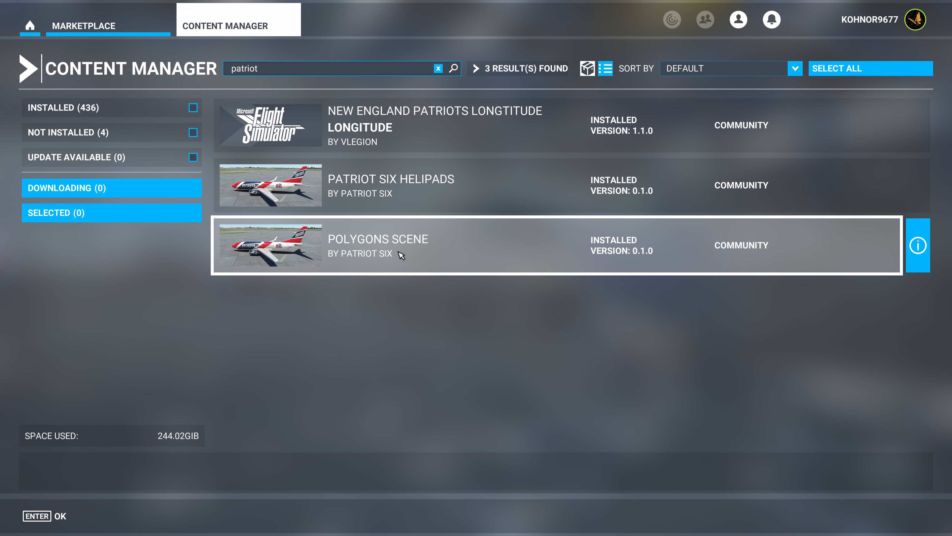
- Return to the simulator's home screen and open the World Map over North America to start a flight
click(30, 26)
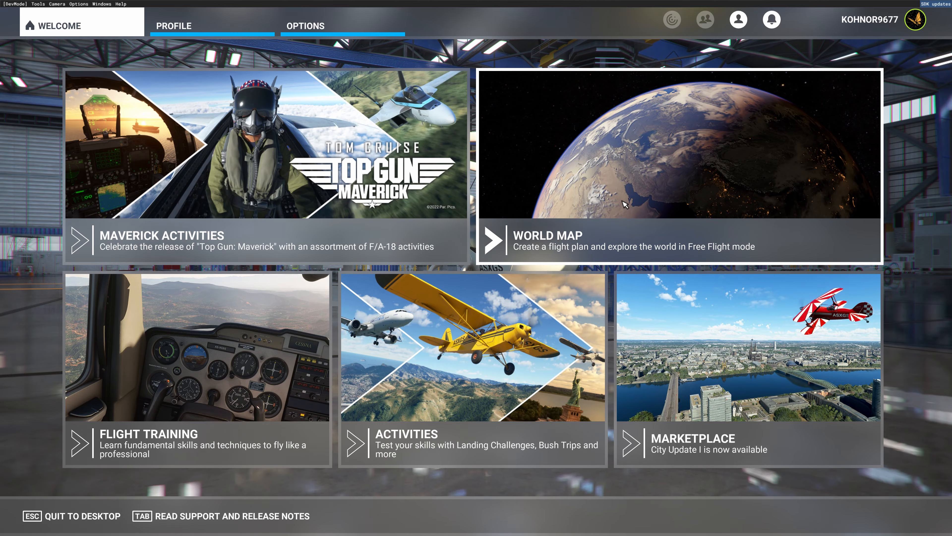
click(624, 201)
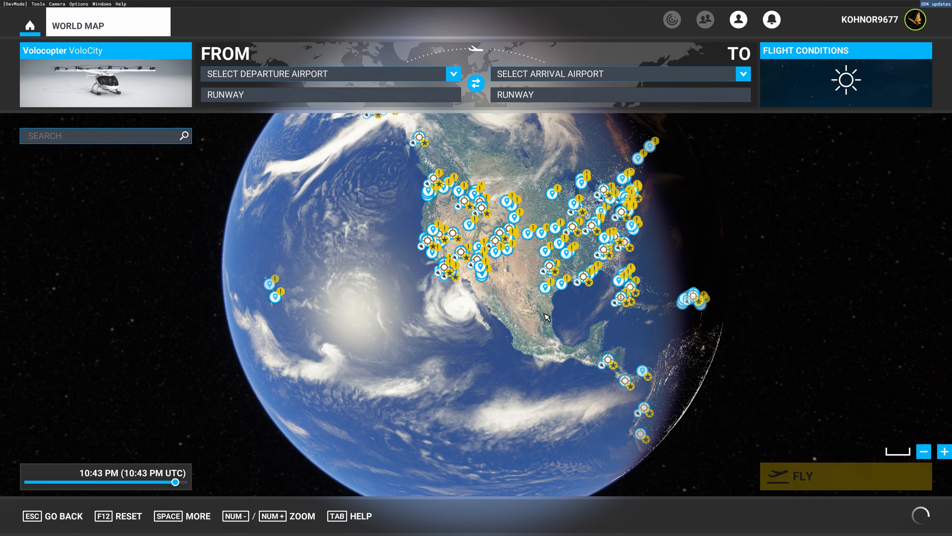
scroll(546, 317, up, 5)
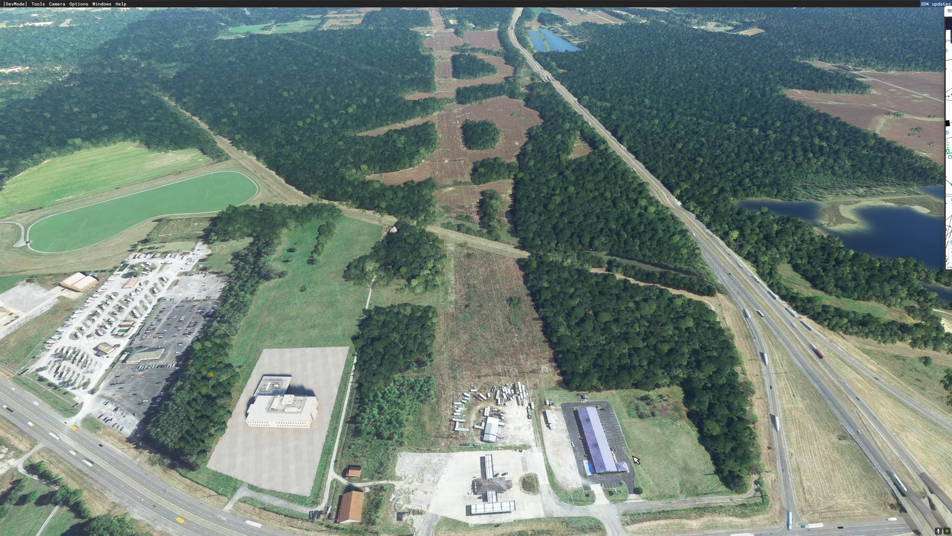
- Fly the camera over the textured building lot, the highway interchange and the nearby lakes to inspect the installed polygon scenery
key(f)
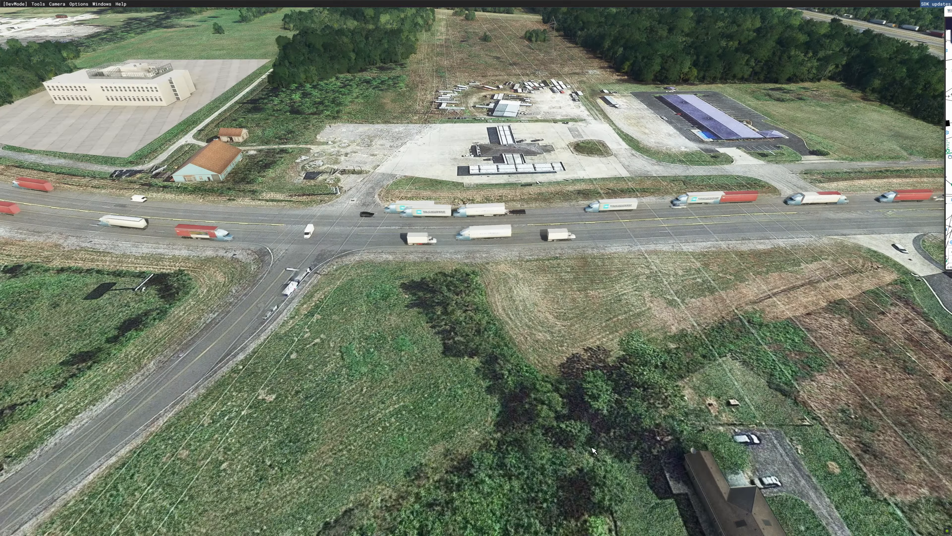
middle_drag(593, 450, 282, 183)
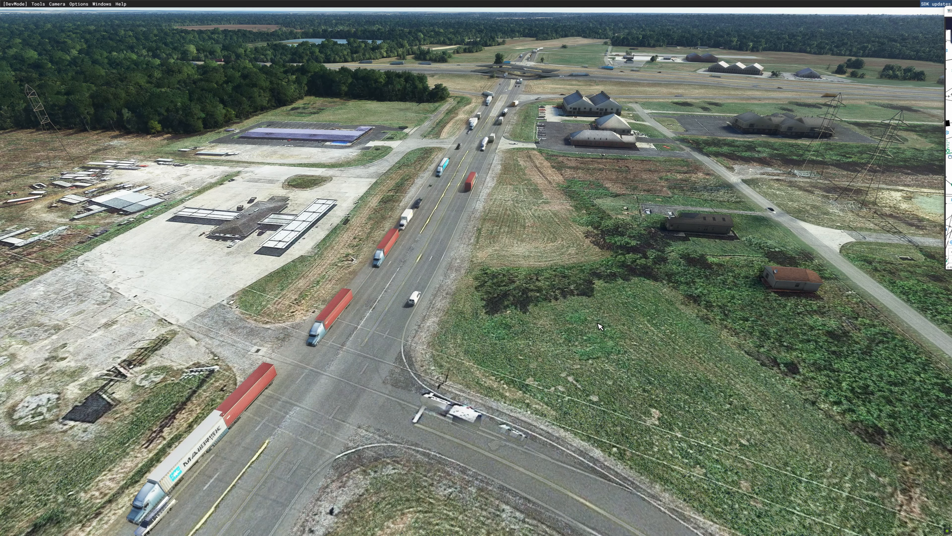
key(r)
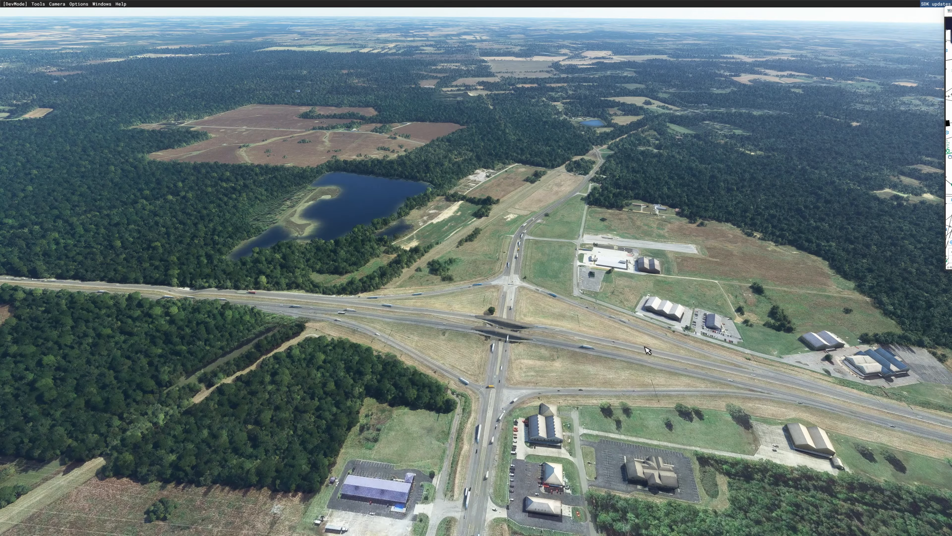
middle_drag(618, 340, 525, 364)
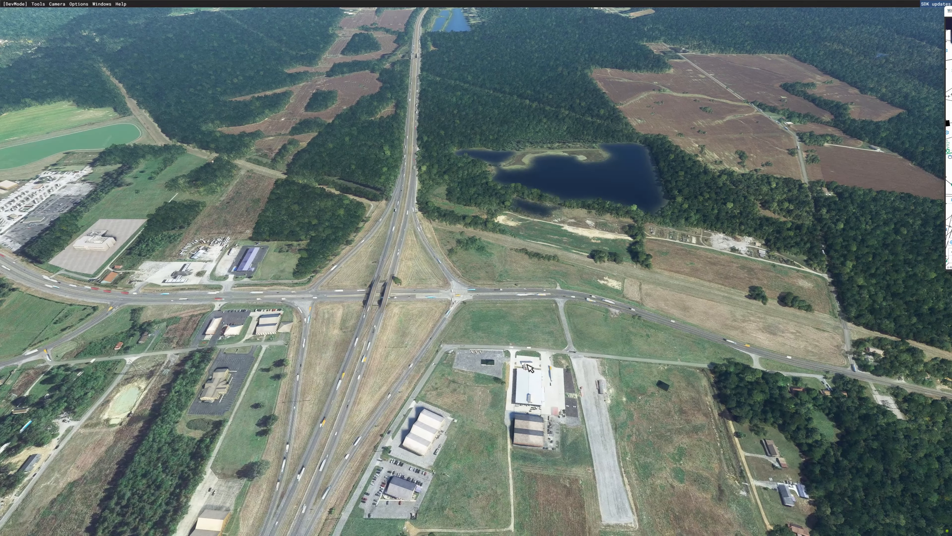
key(w)
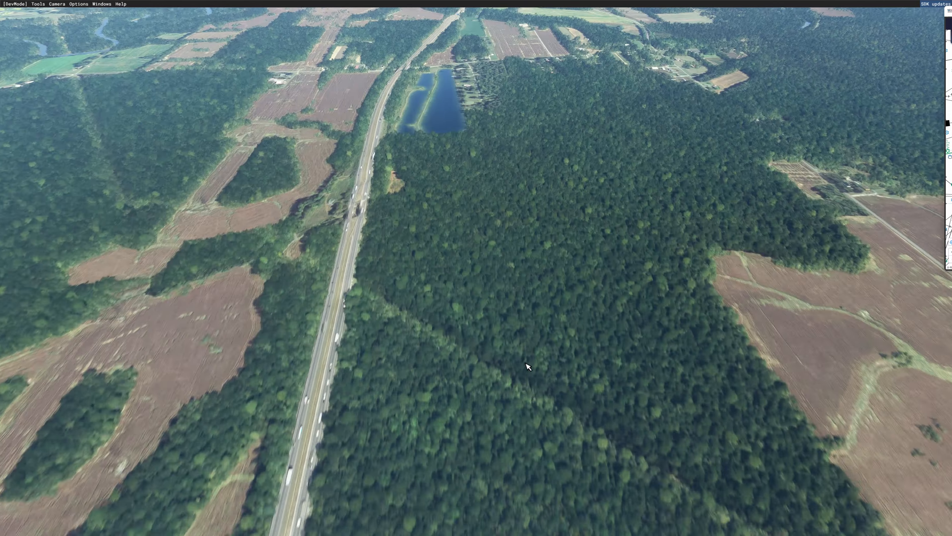
key(a)
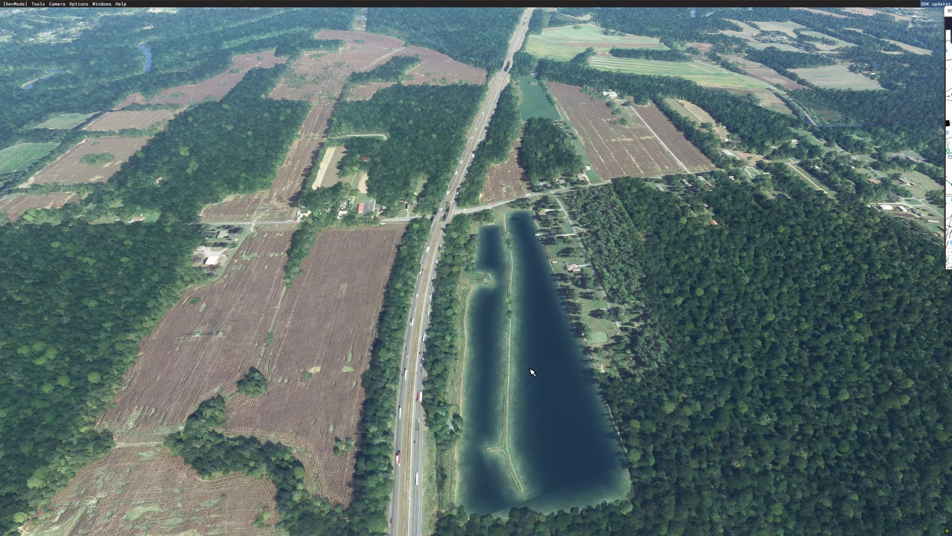
key(s)
middle_drag(536, 372, 543, 339)
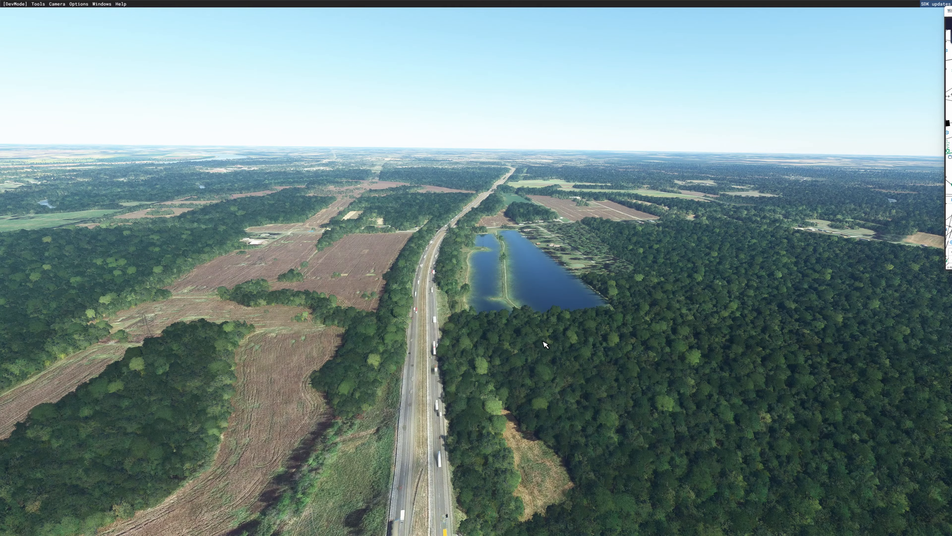